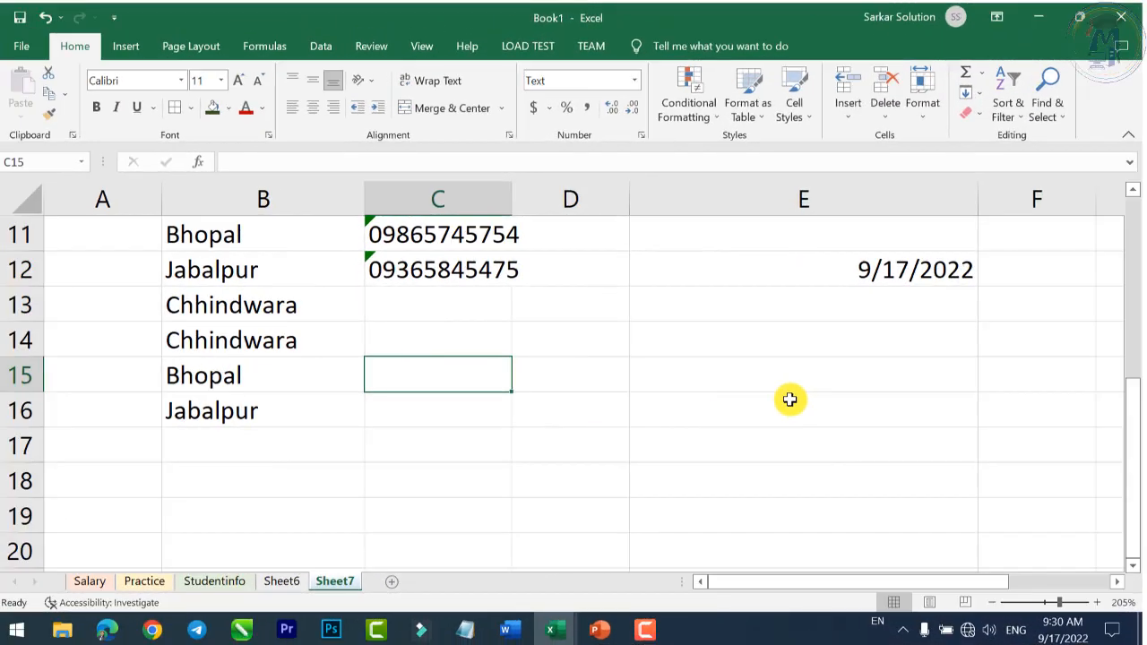
Step: Enter the heading Salary in cell D15 with 50000 directly below it in D16
scroll(717, 389, "up", 1)
left_click(663, 464)
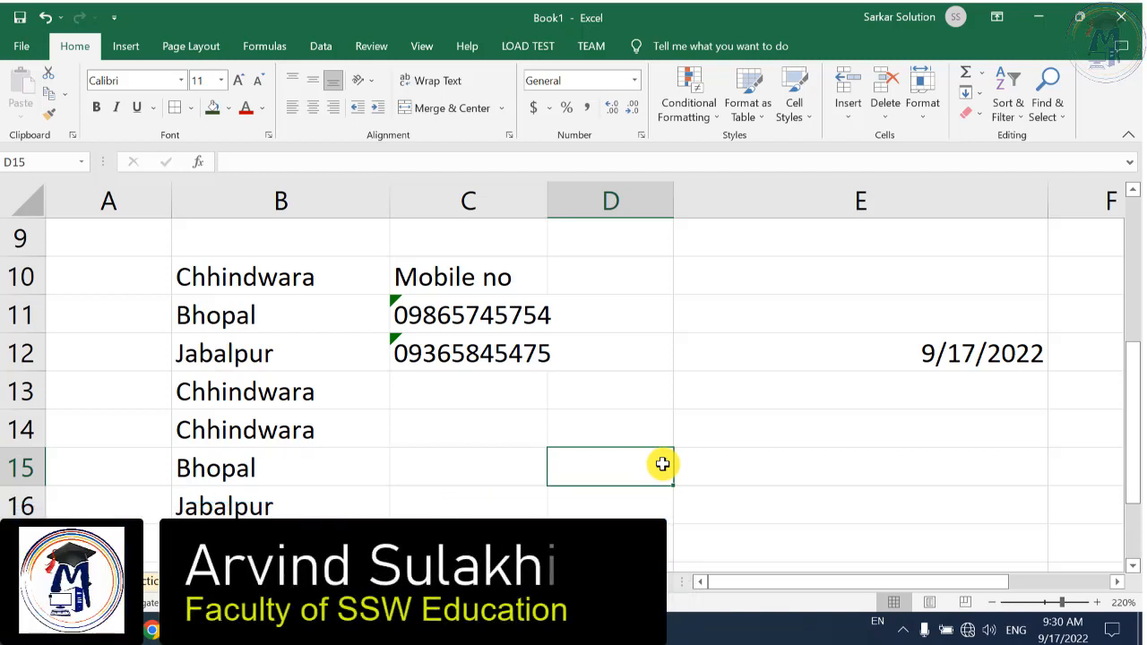
type("Salary")
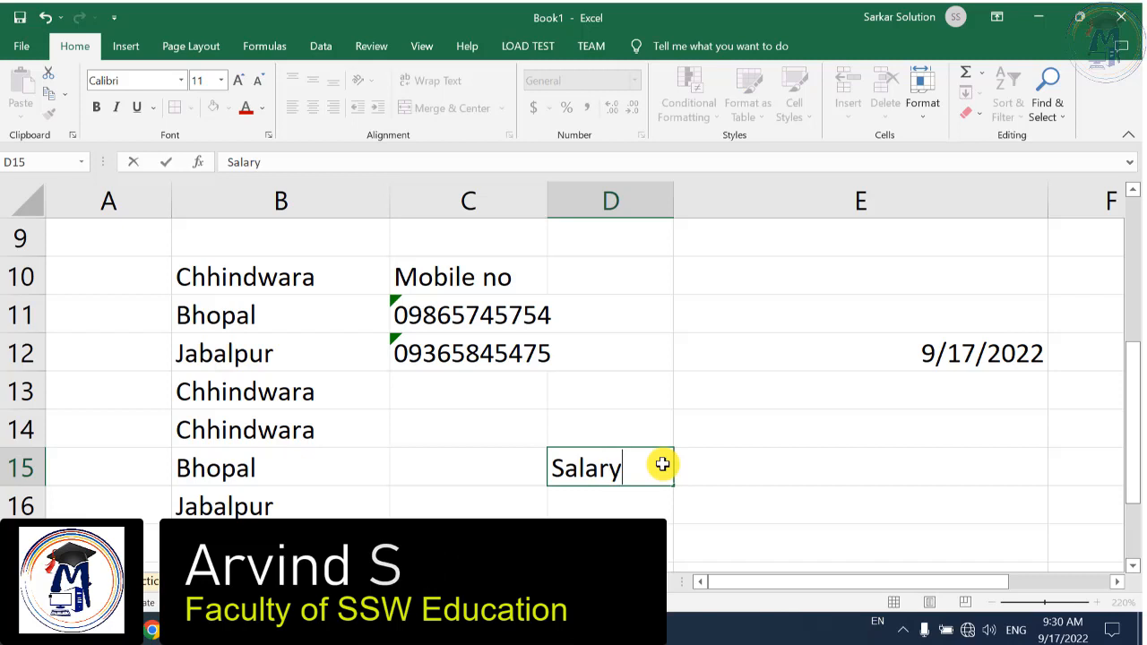
key("Return")
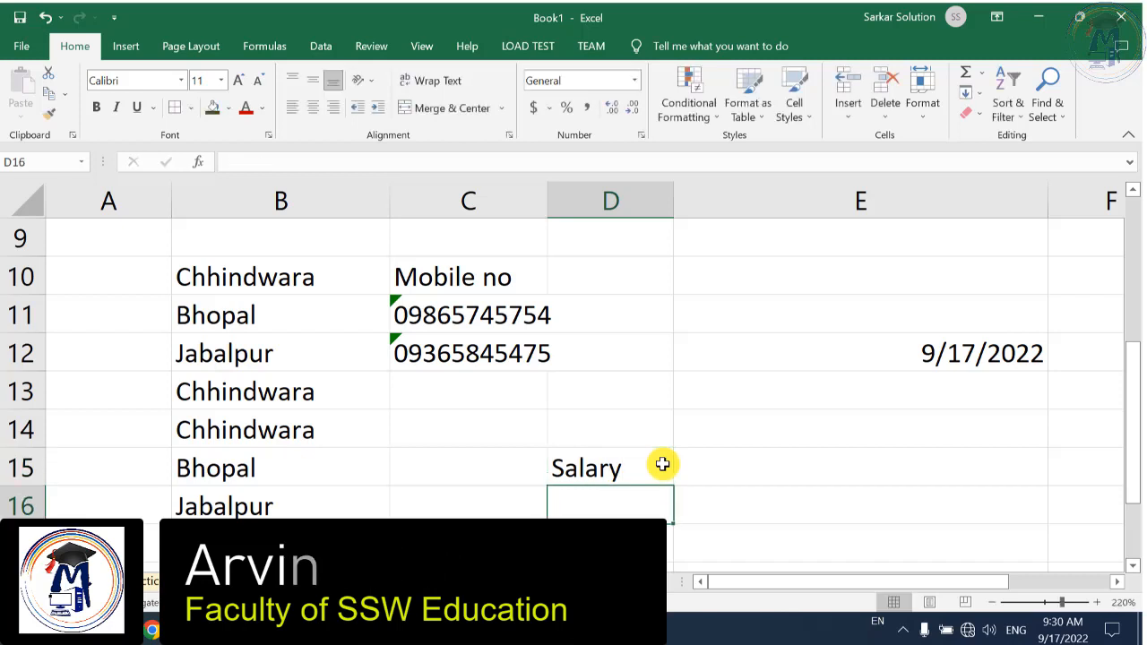
type("5000")
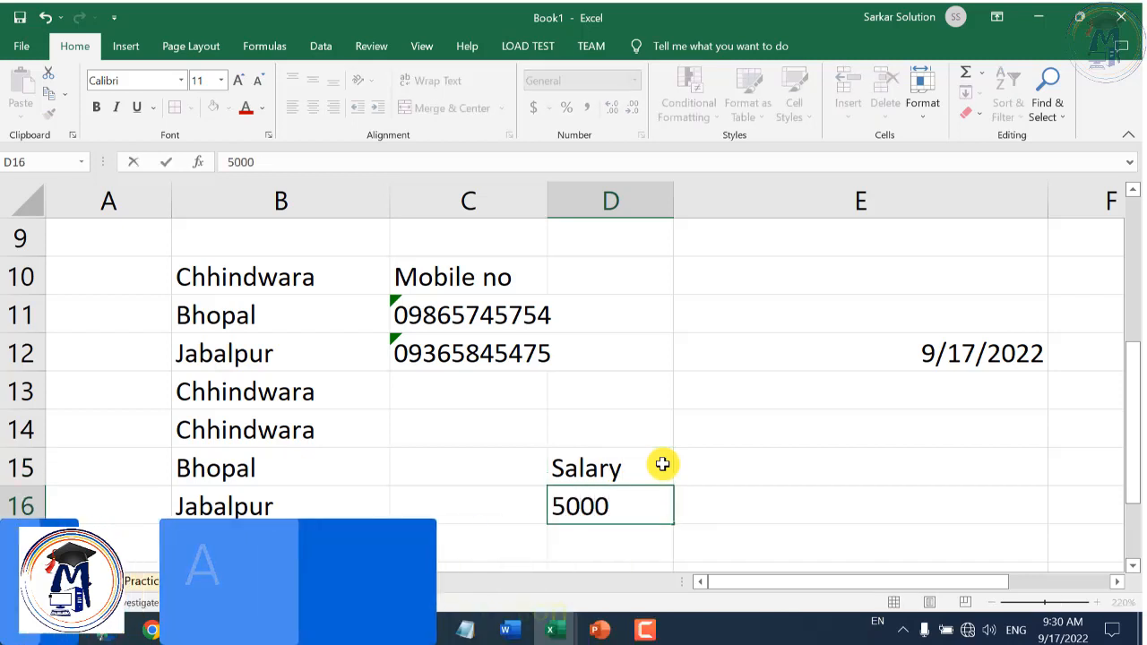
type("0")
key("Return")
Step: Enter 60000 as the second salary in cell D17
type("6000")
key("ctrl+Return")
key("Return")
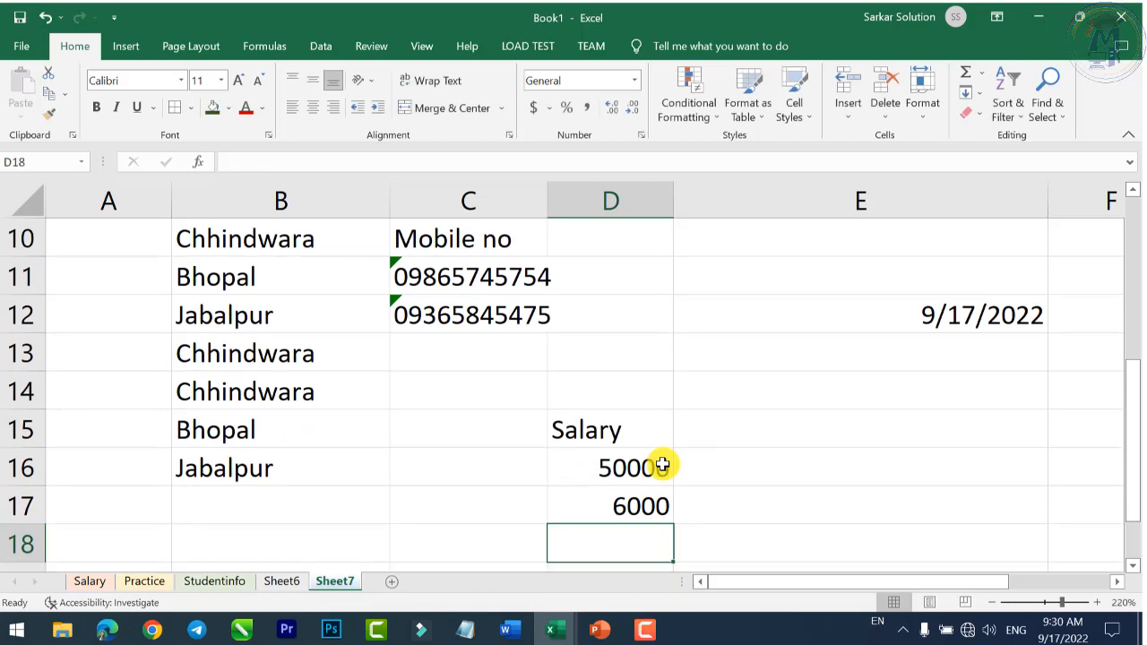
key("Up")
type("6")
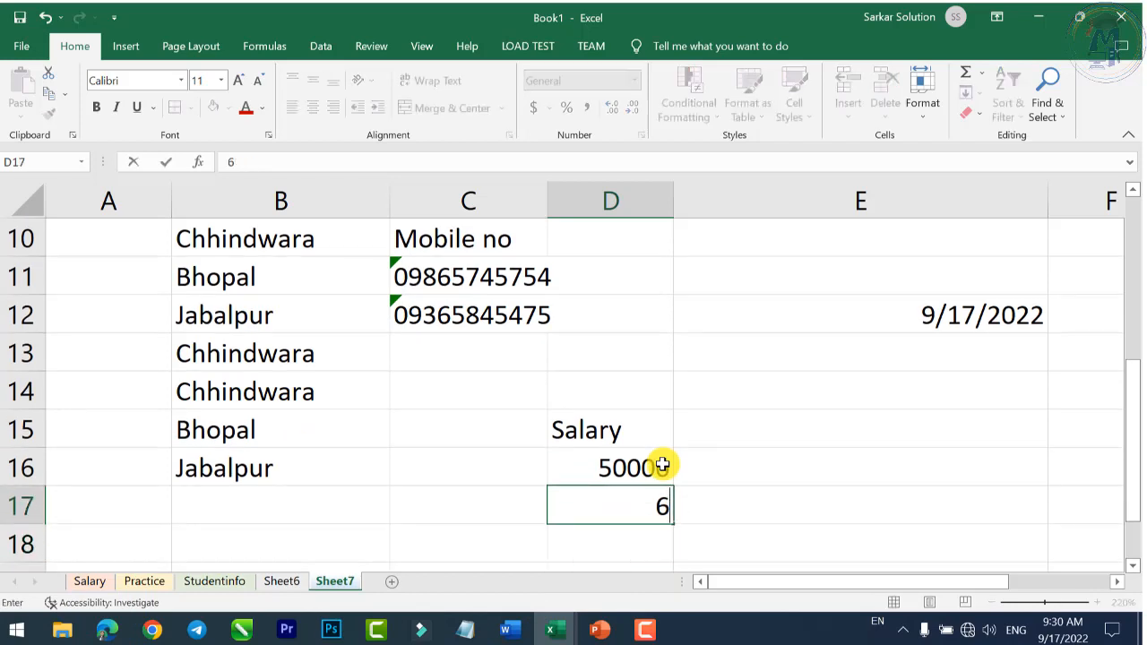
key("Return")
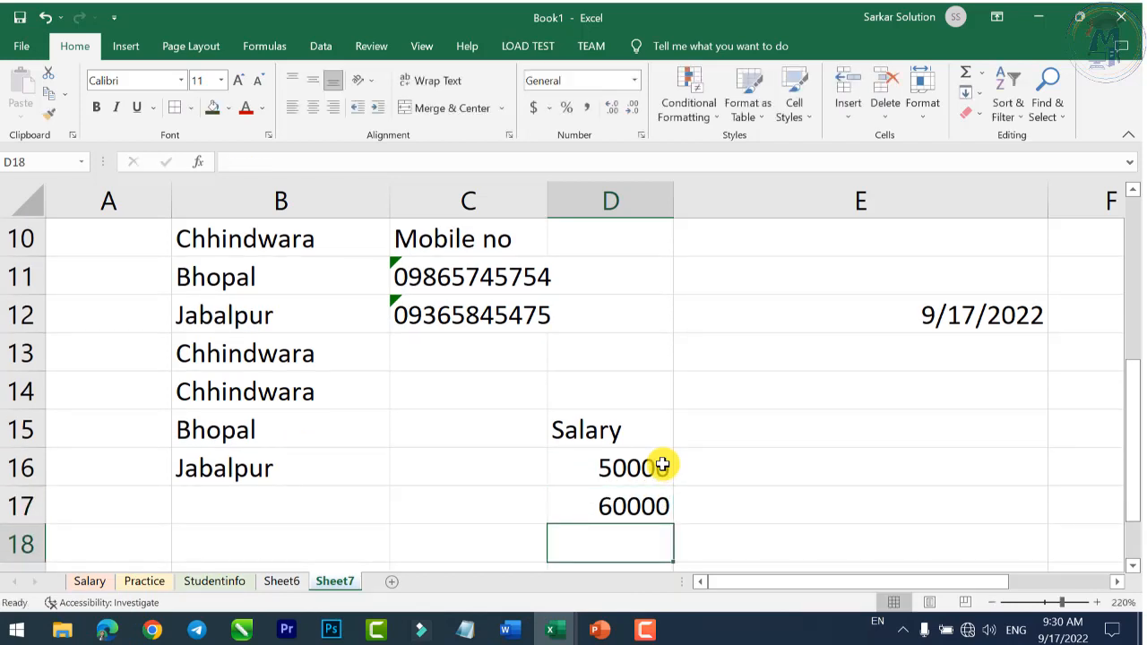
Step: Continue the Salary column with 80000, 90000 and 85000 in cells D18 to D20
type("80000")
key("Return")
type("9")
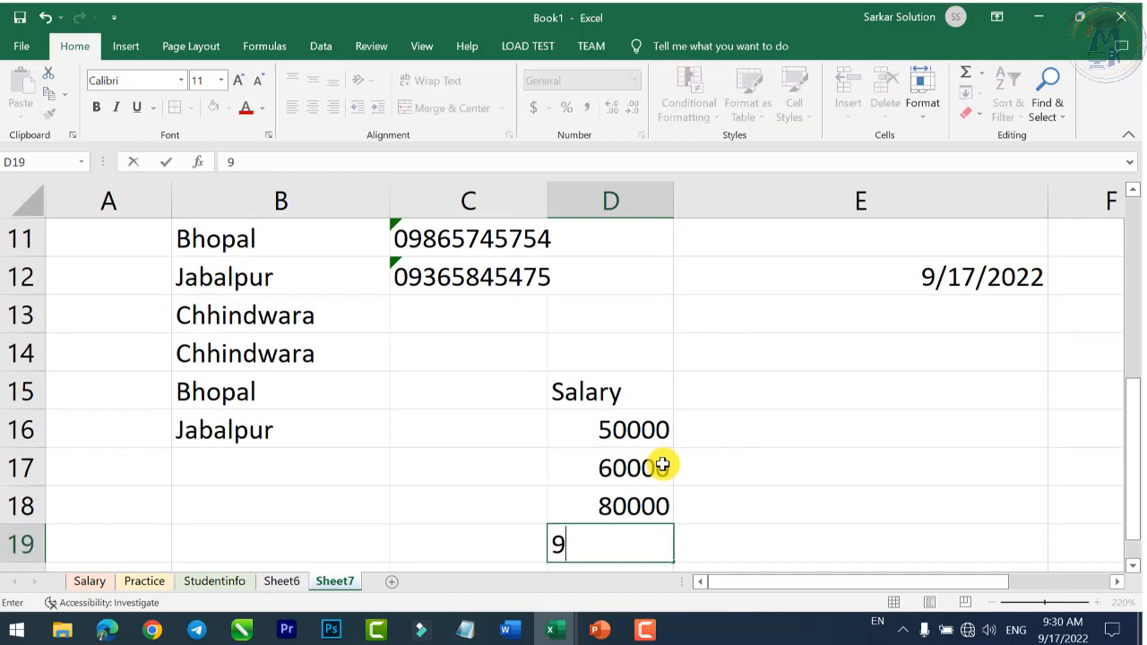
type("0000")
key("Return")
type("85")
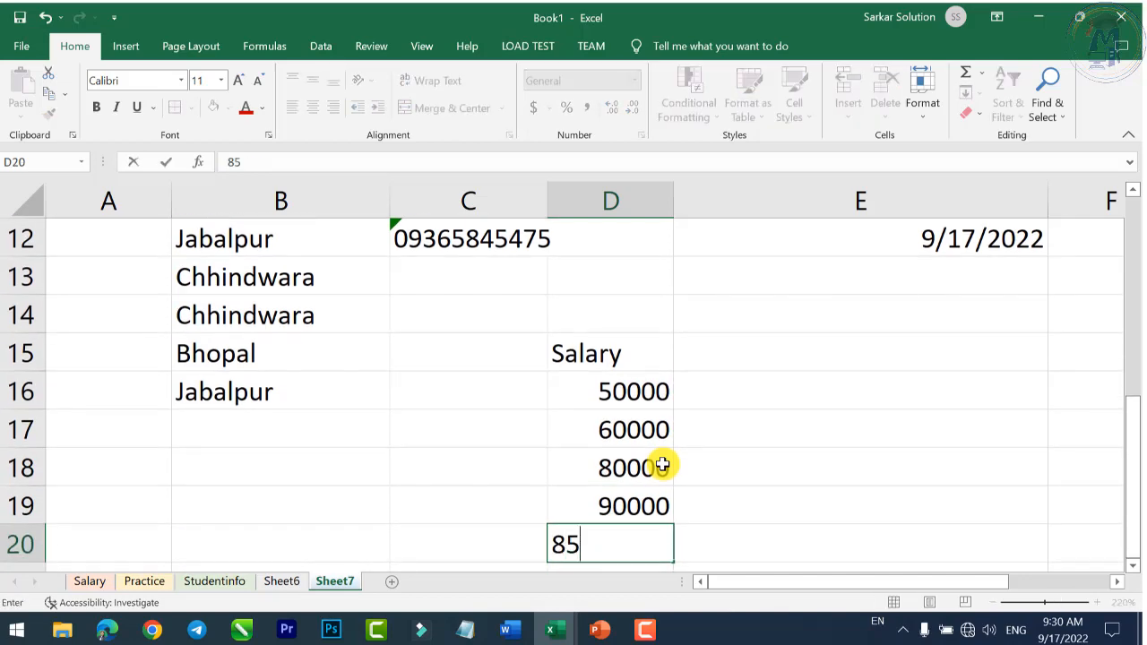
type("000")
key("Return")
Step: Add the salaries 75000, 55000, 45000 and 100000 in cells D21 to D24
type("7500")
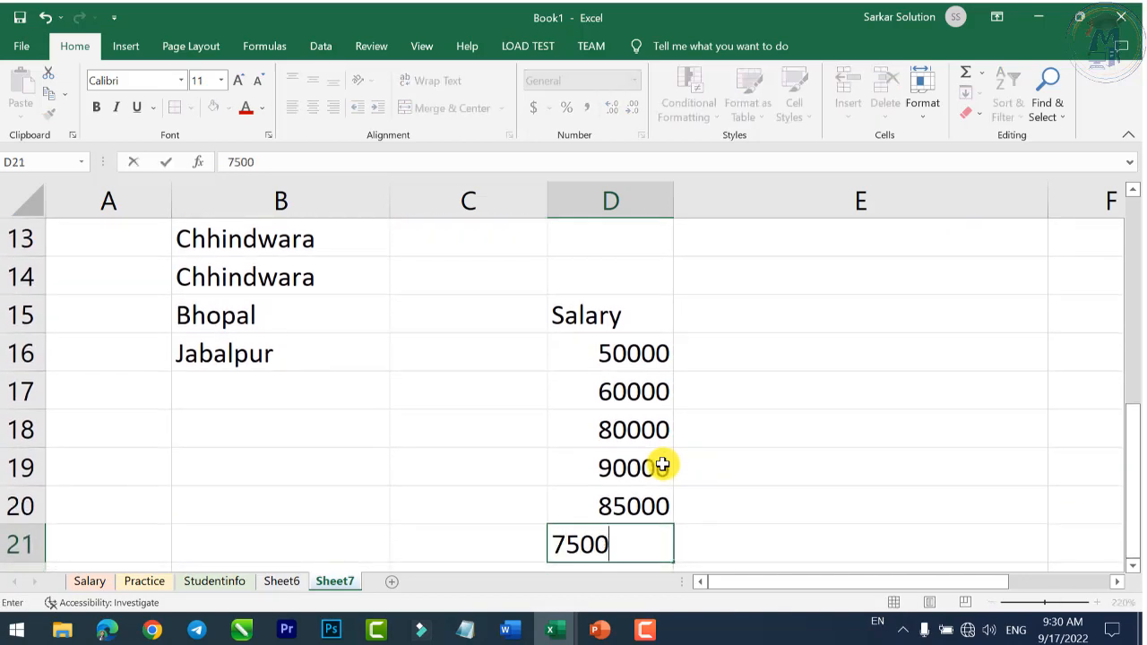
key("Return")
type("55")
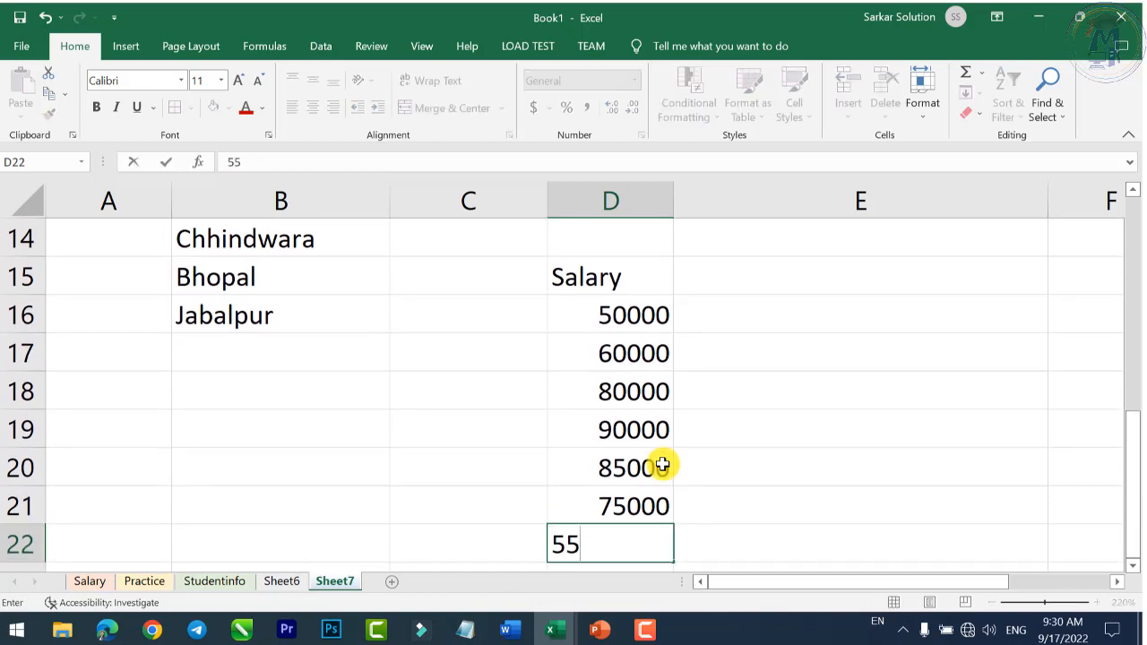
type("000")
key("Return")
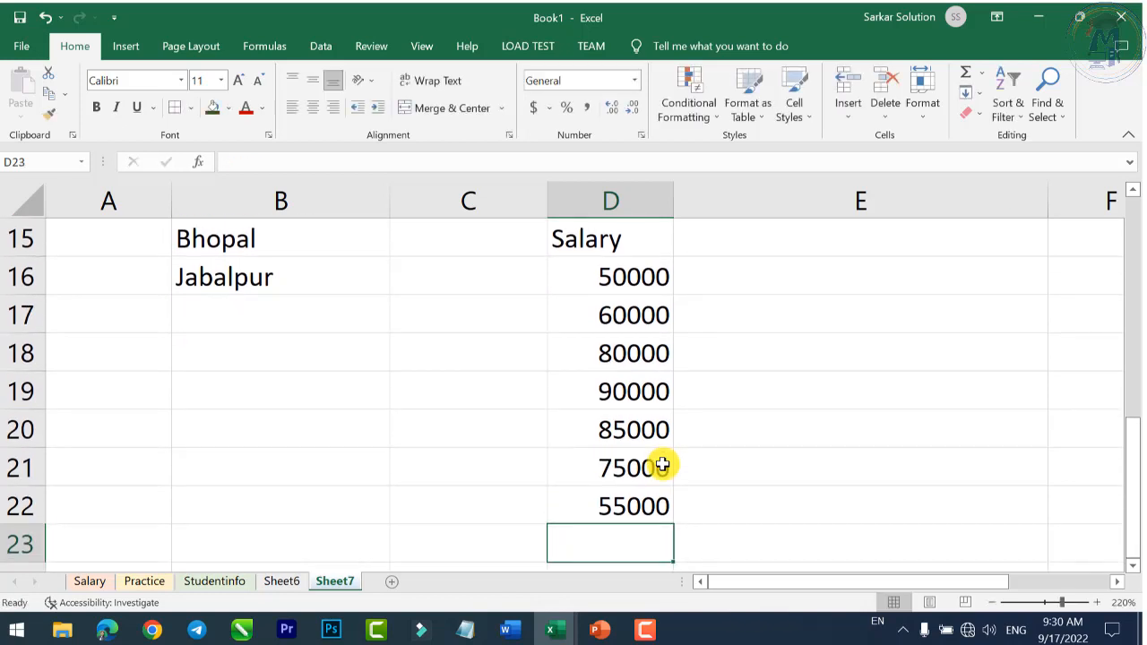
type("45000")
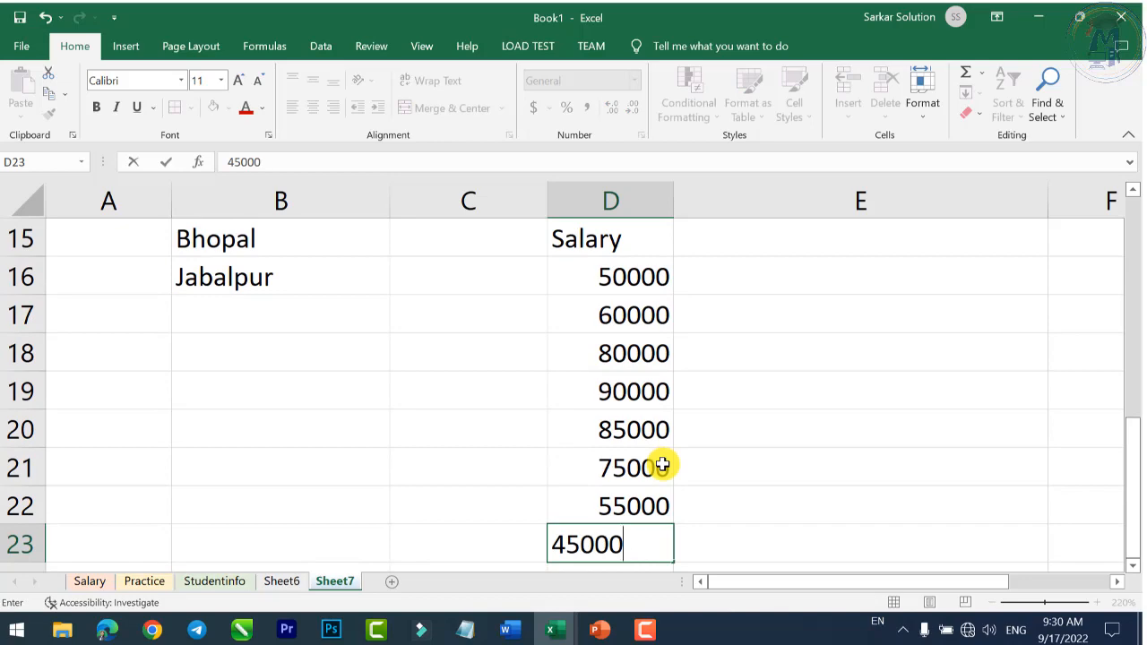
key("Return")
type("100000")
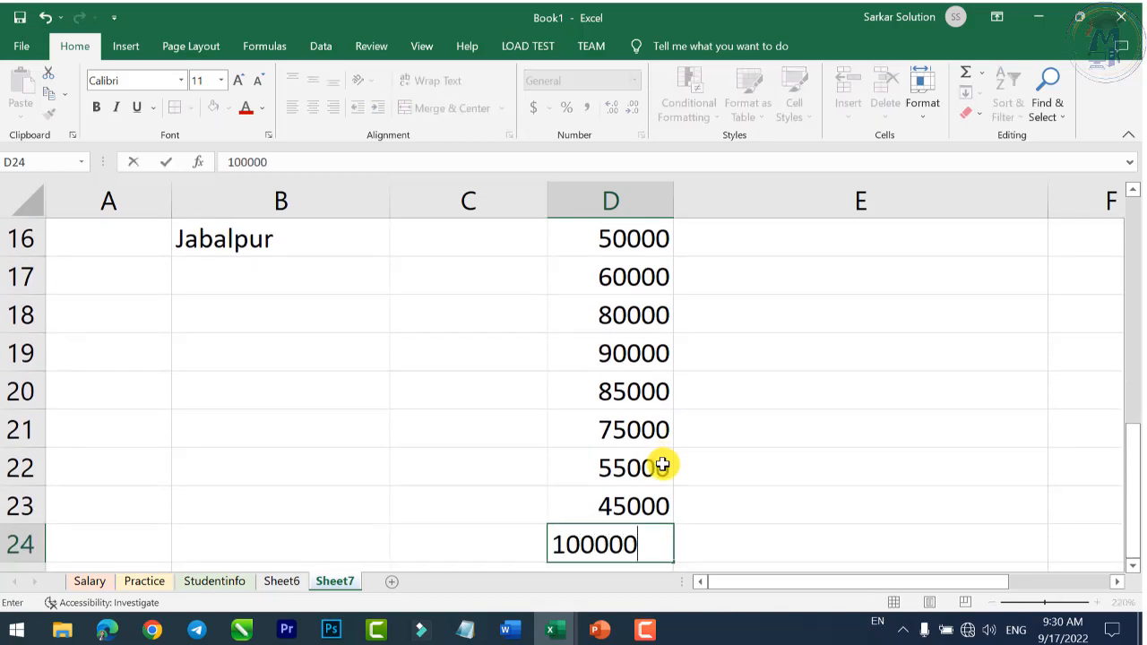
key("Return")
Step: Copy the salaries in D16:D24 and paste them directly below, starting at cell D25
scroll(985, 504, "up", 2)
scroll(511, 290, "down", 3, "ctrl")
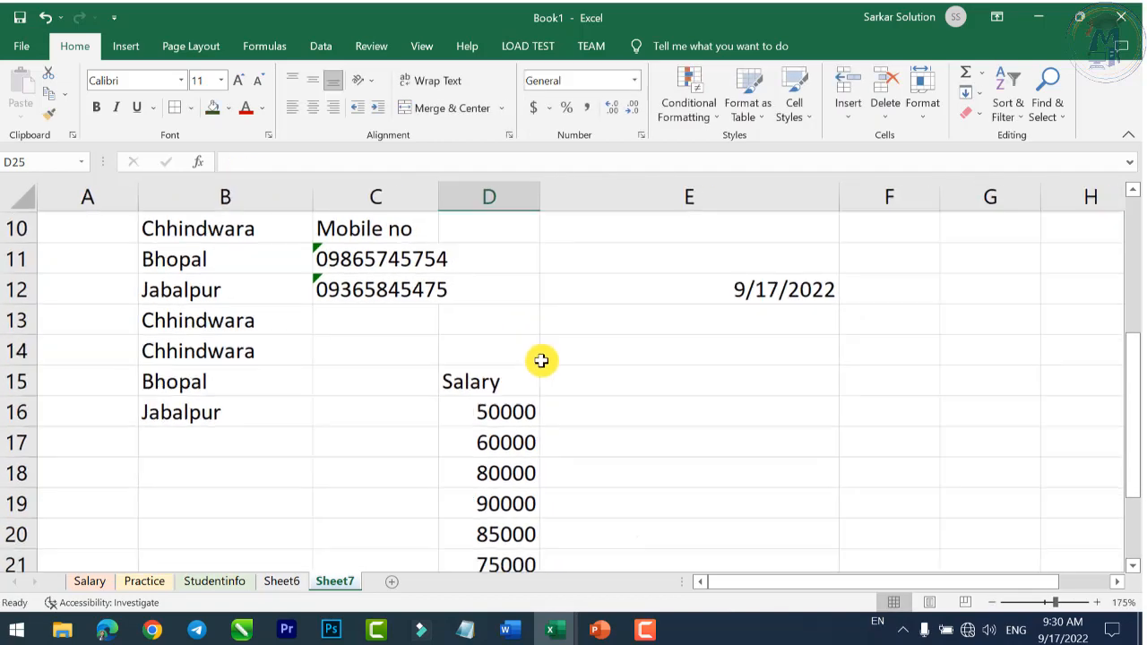
scroll(538, 359, "down", 1)
left_click_drag(501, 318, 529, 561)
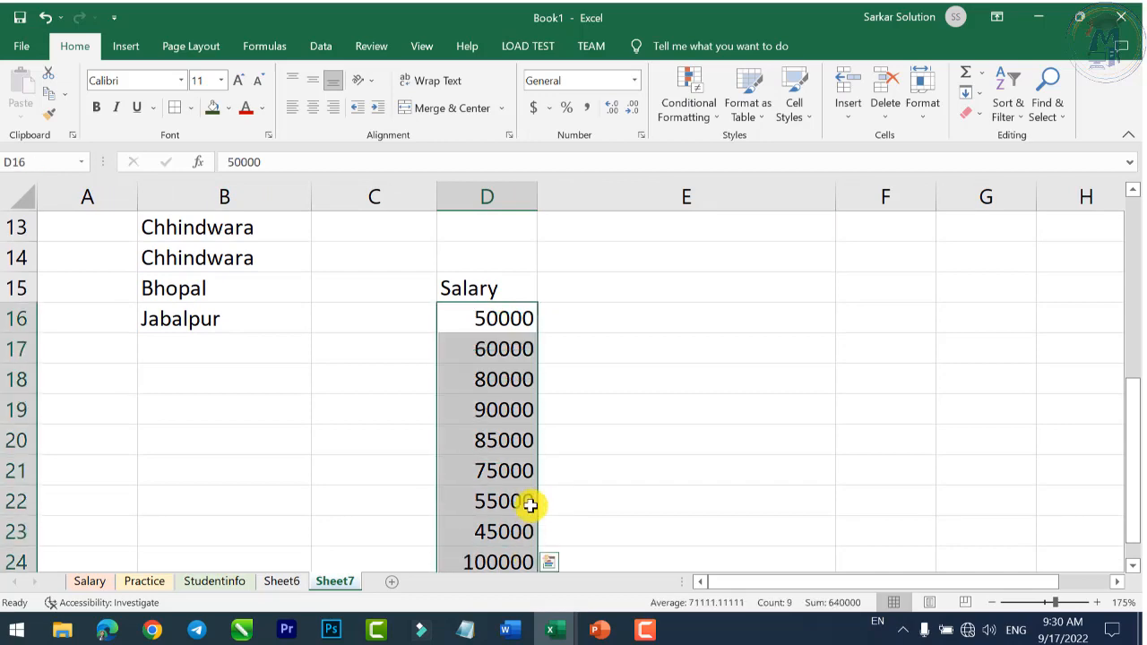
scroll(529, 499, "down", 2)
key("ctrl+c")
left_click(515, 412)
key("ctrl+v")
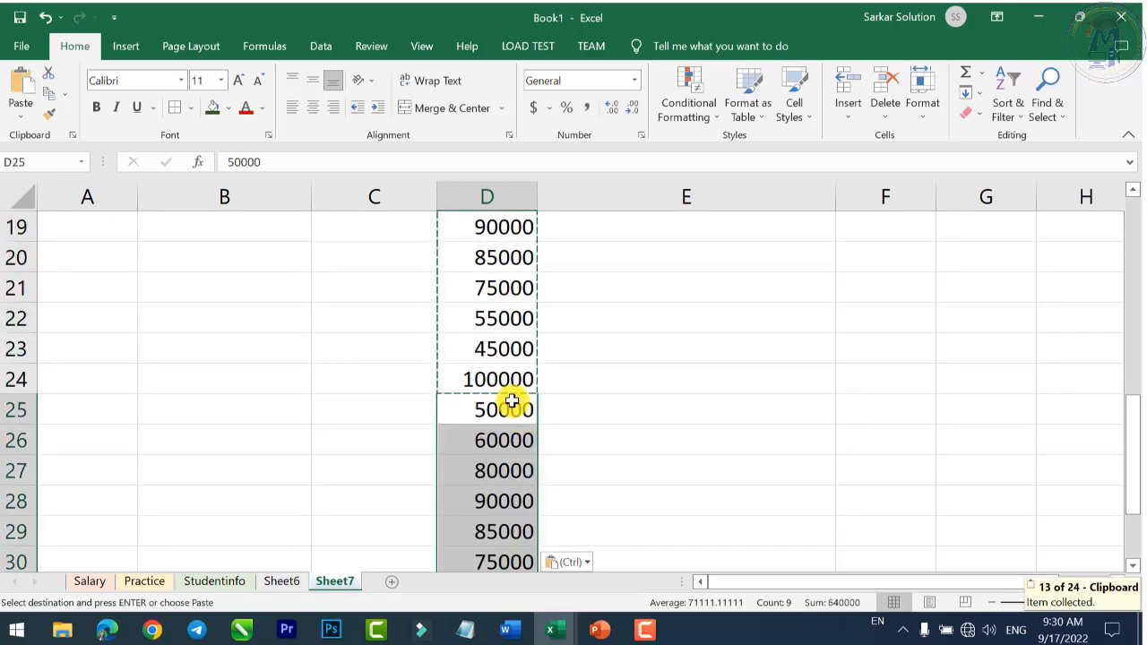
scroll(502, 403, "down", 2, "ctrl")
left_click(456, 399)
left_click(377, 359)
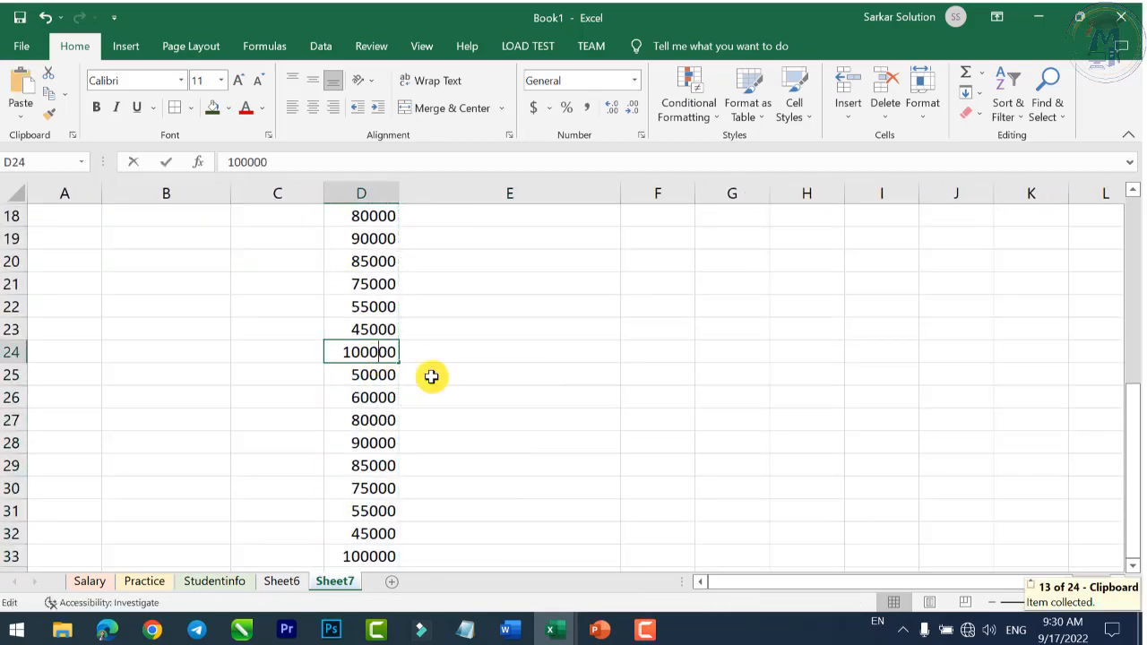
key("F2")
left_click(494, 423)
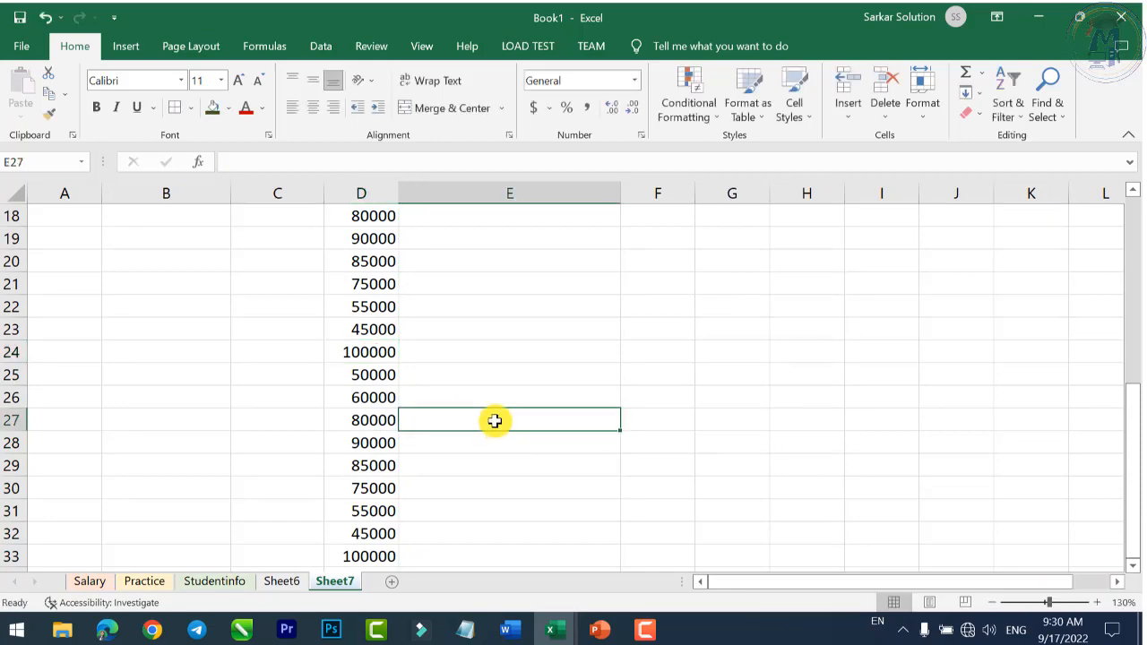
Step: Start a Greater Than highlight rule on the salaries in D16:D33 and set its threshold to 70000
scroll(475, 408, "down", 3, "ctrl")
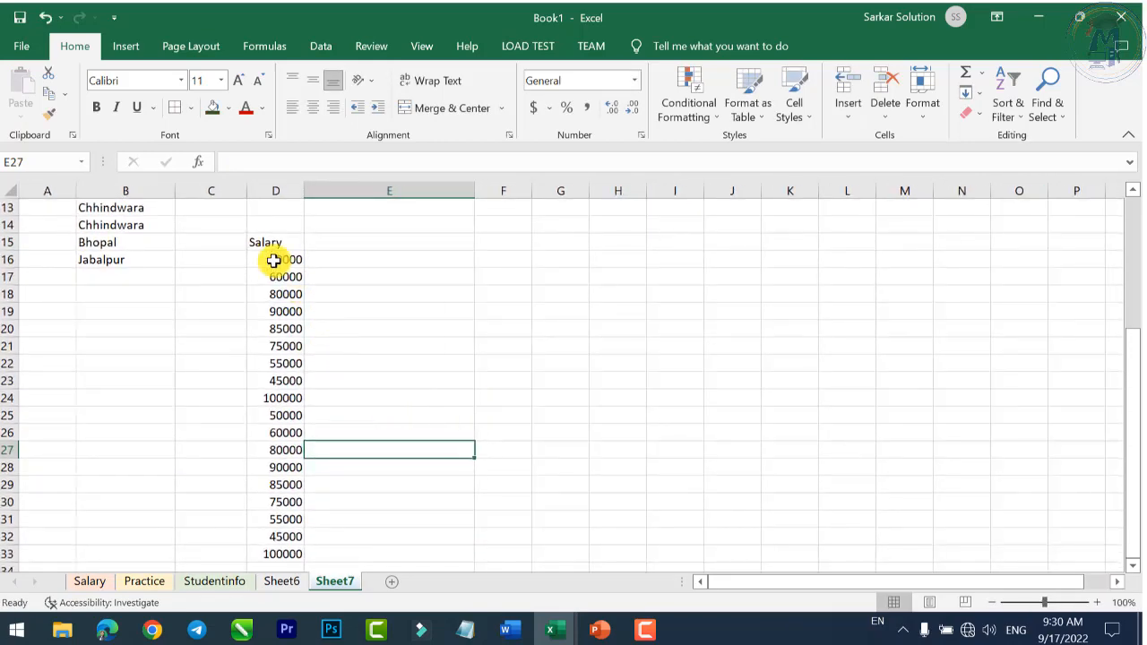
left_click_drag(274, 259, 286, 551)
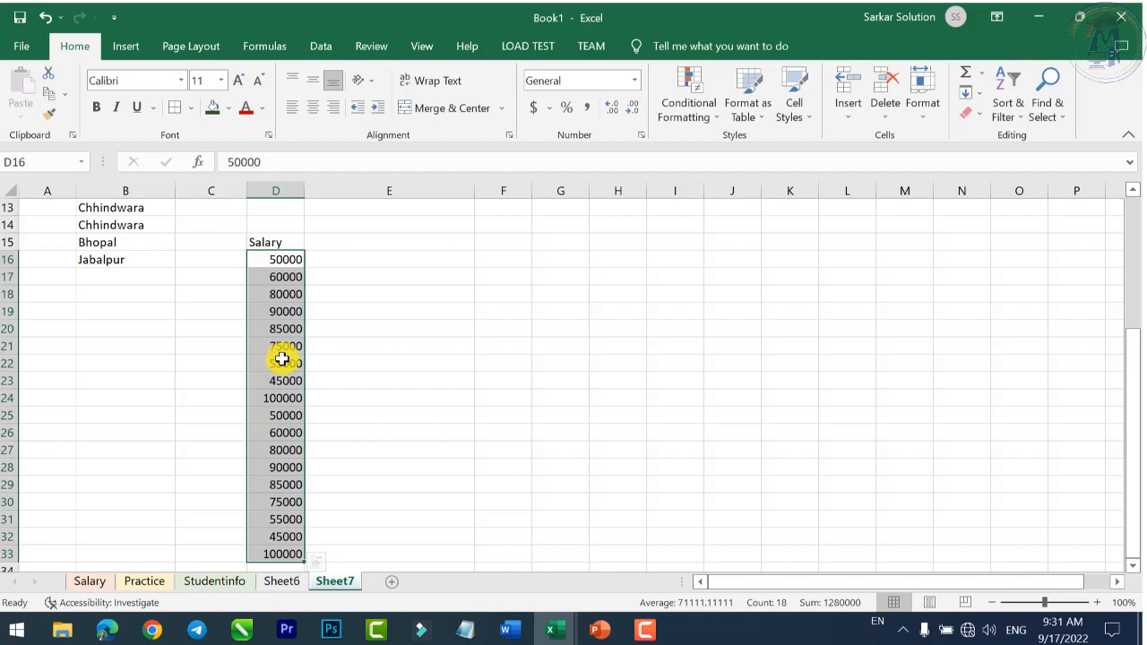
left_click(267, 260)
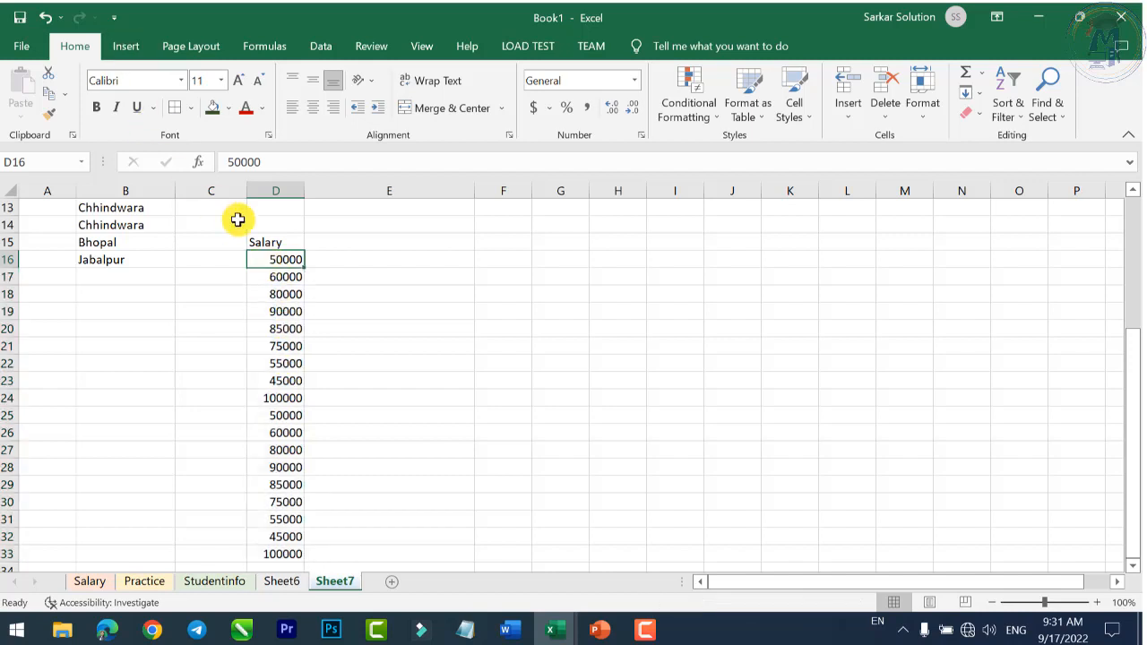
left_click_drag(274, 259, 296, 554)
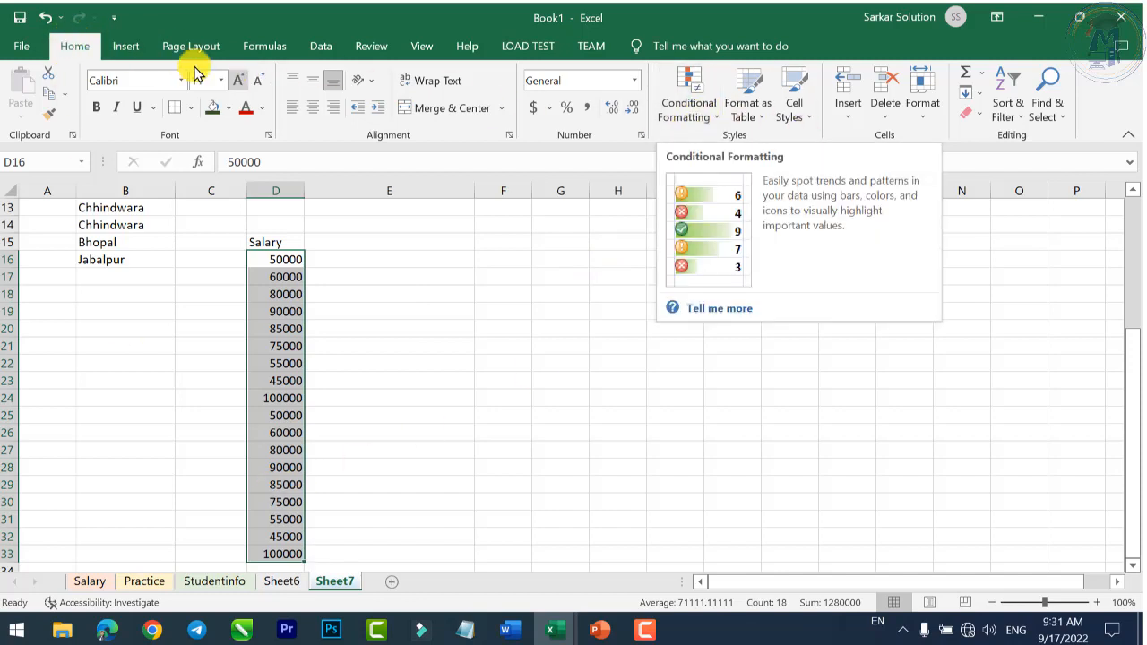
left_click(698, 116)
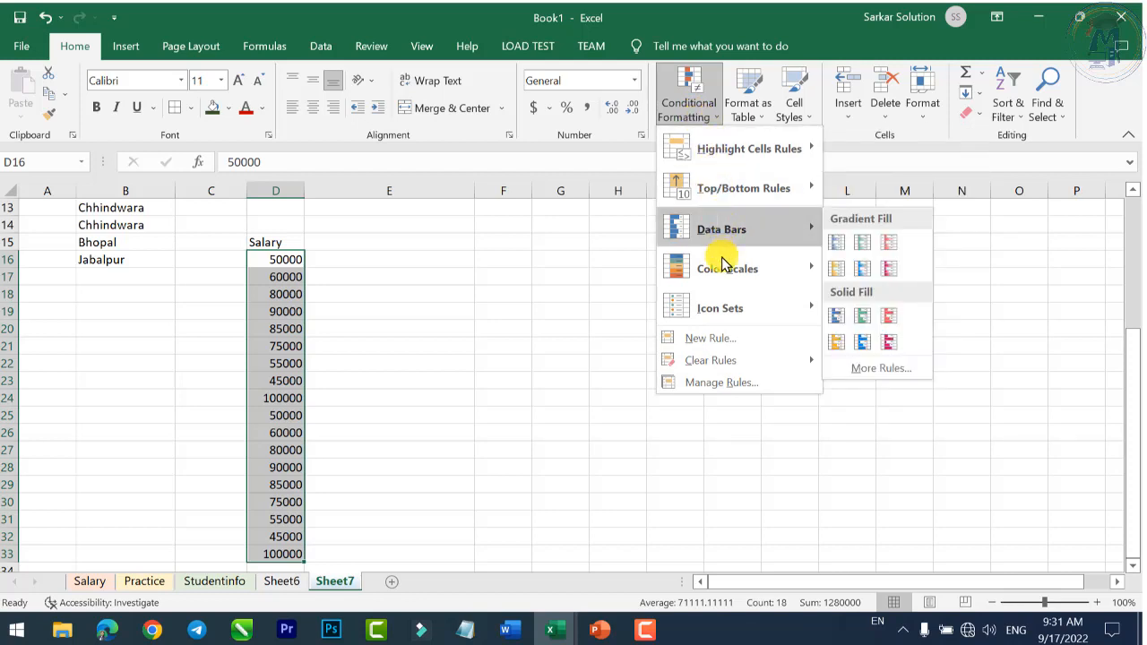
mouse_move(725, 272)
mouse_move(724, 312)
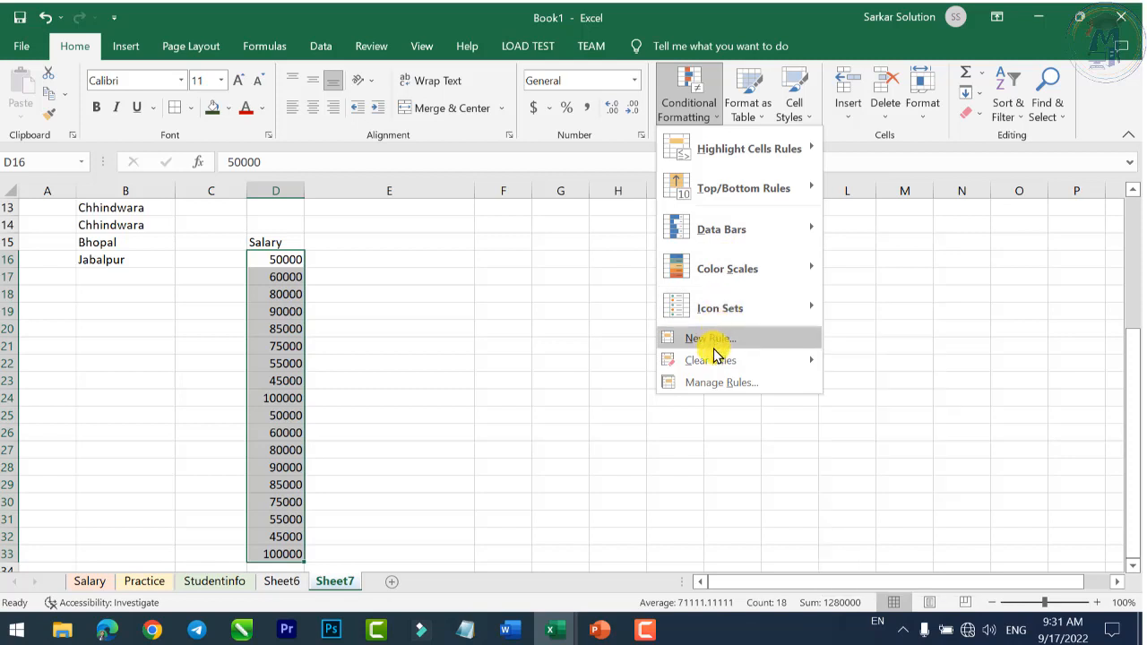
mouse_move(715, 363)
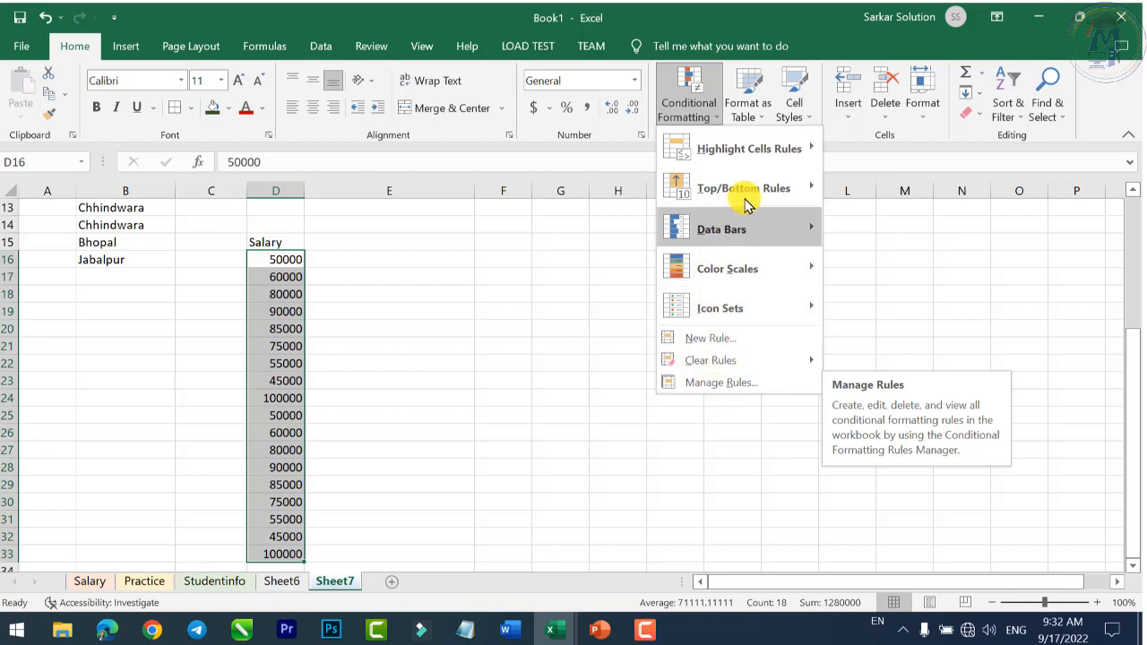
mouse_move(764, 164)
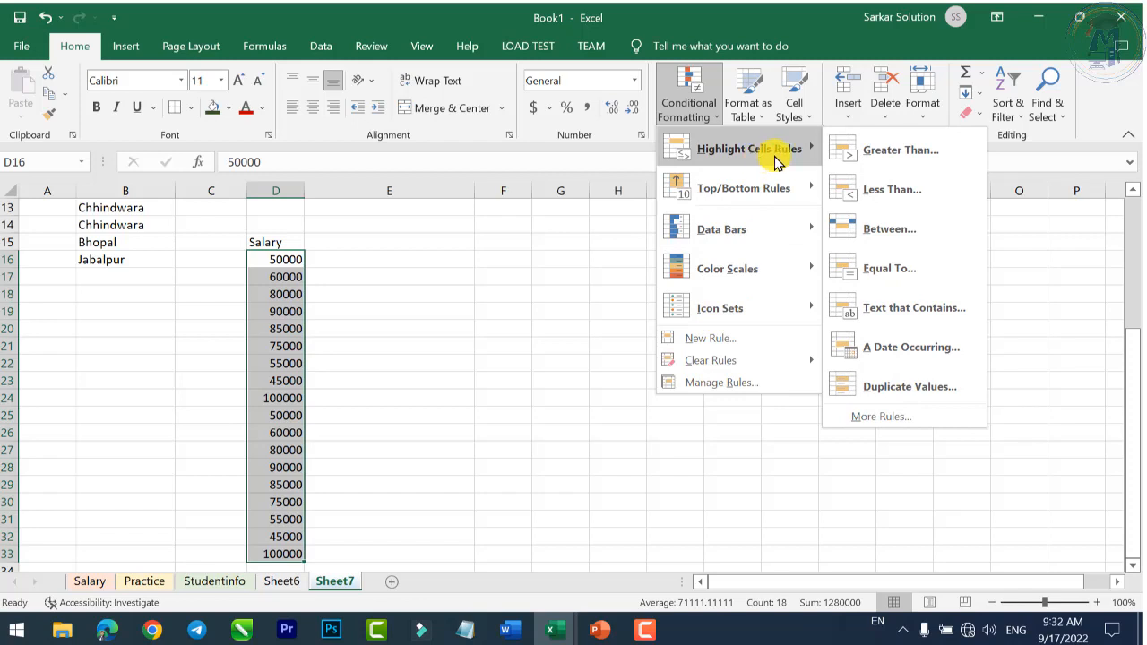
left_click(883, 150)
left_click_drag(789, 243, 776, 222)
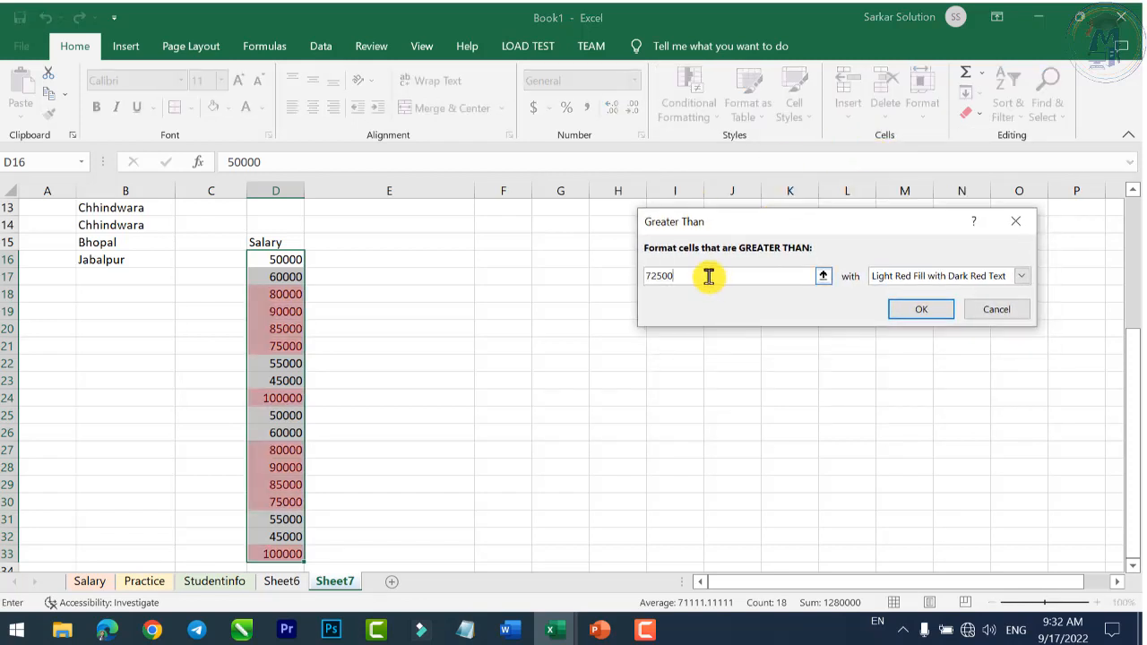
left_click_drag(696, 272, 643, 277)
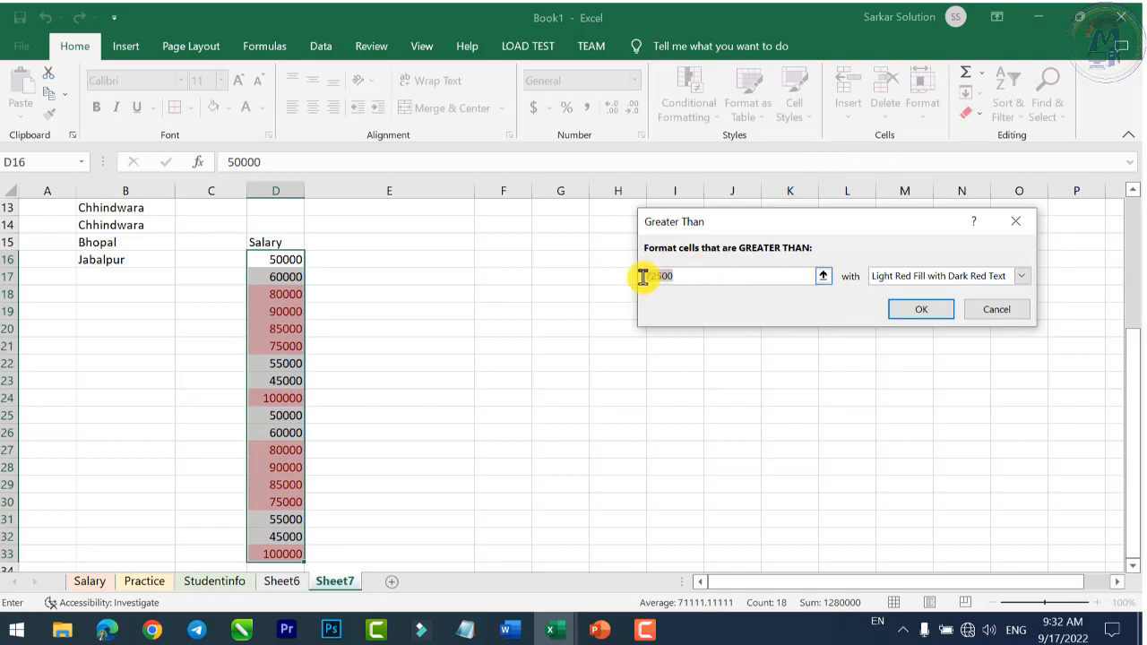
key("BackSpace")
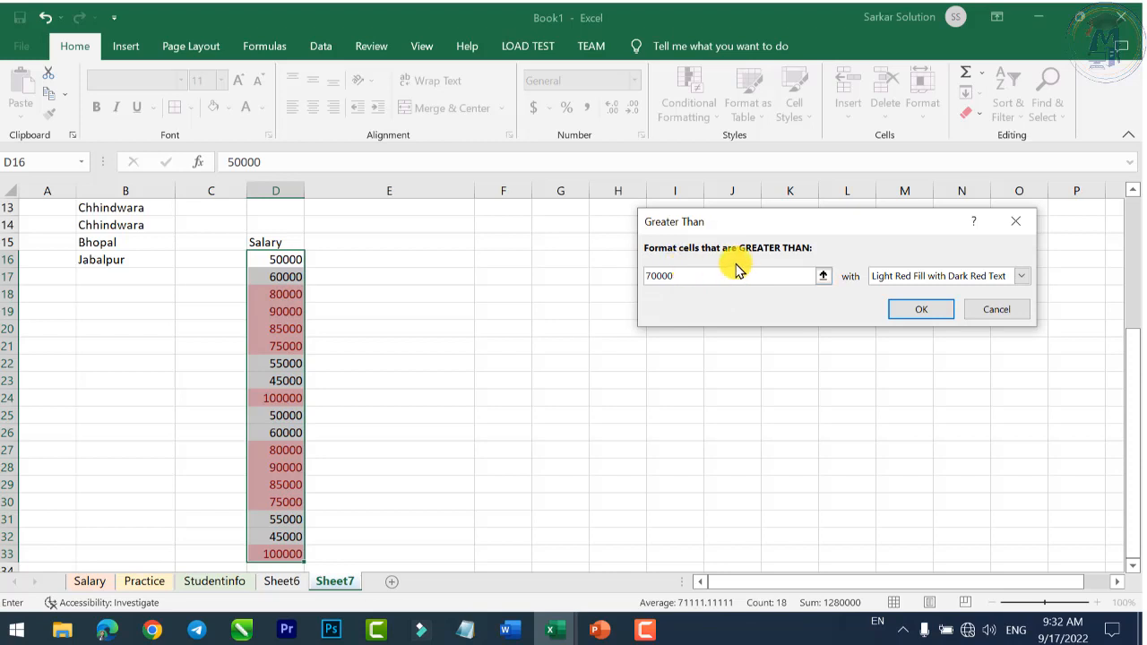
Step: Try the Yellow Fill with Dark Yellow Text and Green Fill with Dark Green Text formats for the rule
left_click(937, 276)
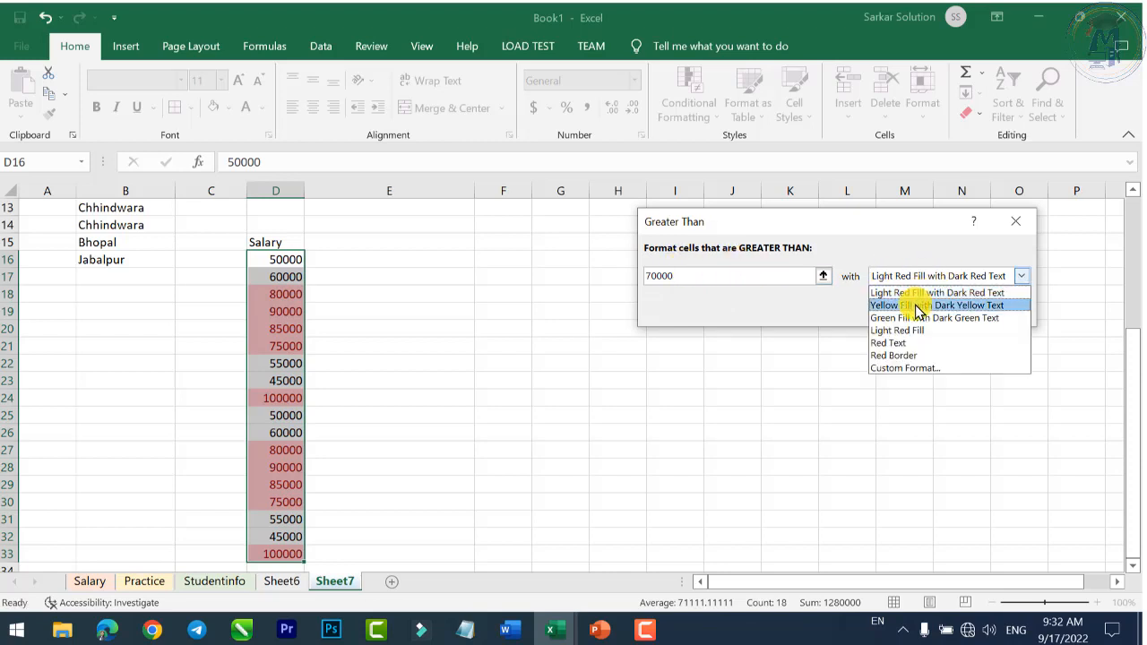
left_click(918, 305)
left_click(914, 276)
left_click(913, 318)
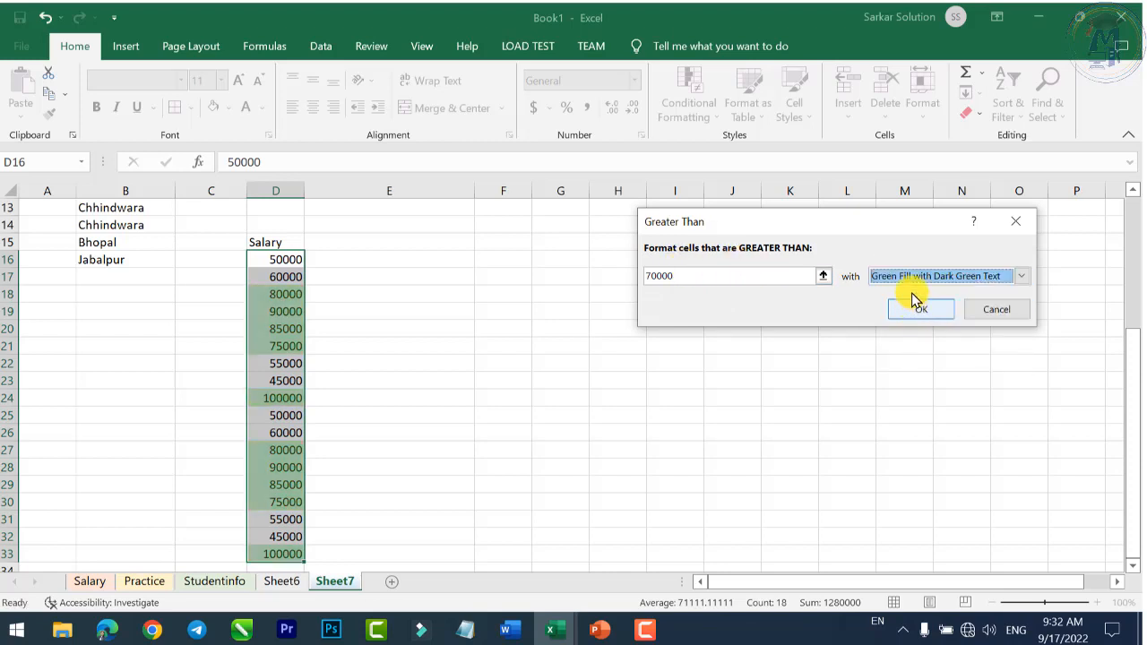
Step: Choose Light Red Fill as the Greater Than rule's format and apply it to the salaries
left_click(912, 276)
left_click(912, 328)
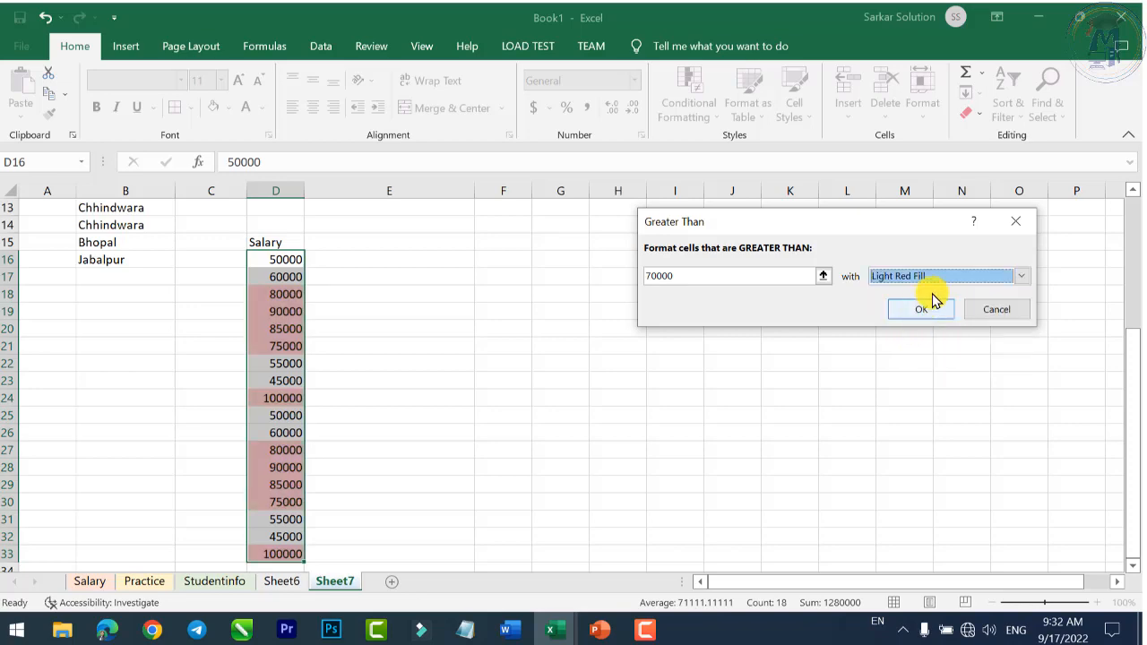
left_click(923, 309)
scroll(440, 358, "down", 3)
scroll(389, 379, "up", 2)
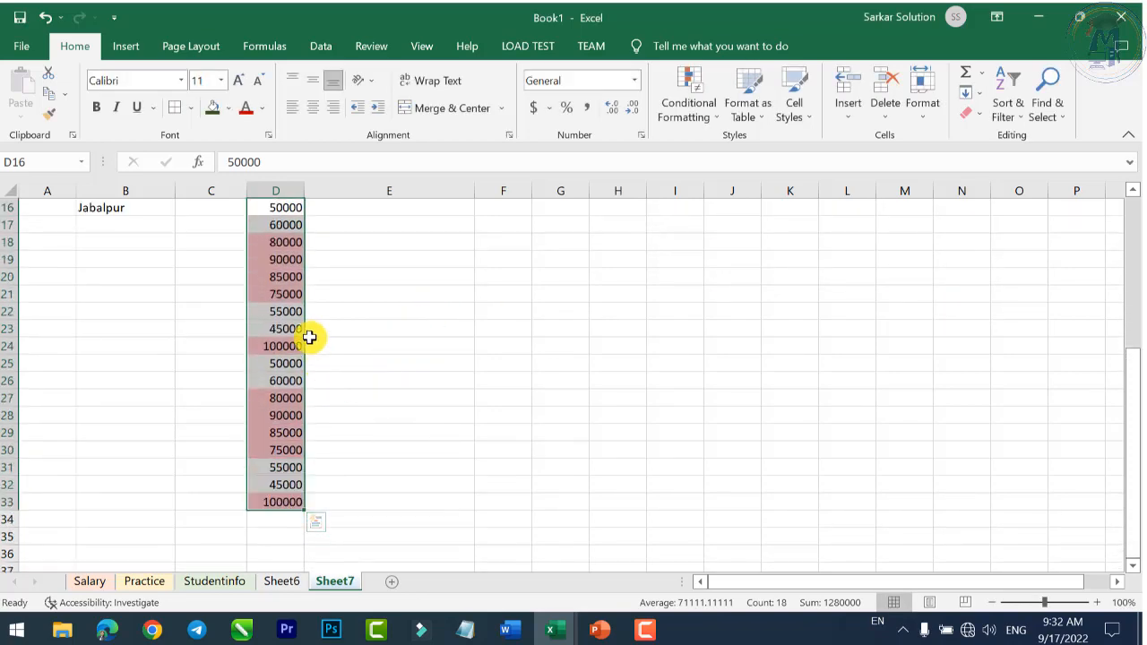
left_click(309, 337)
left_click(281, 242)
scroll(309, 289, "up", 1)
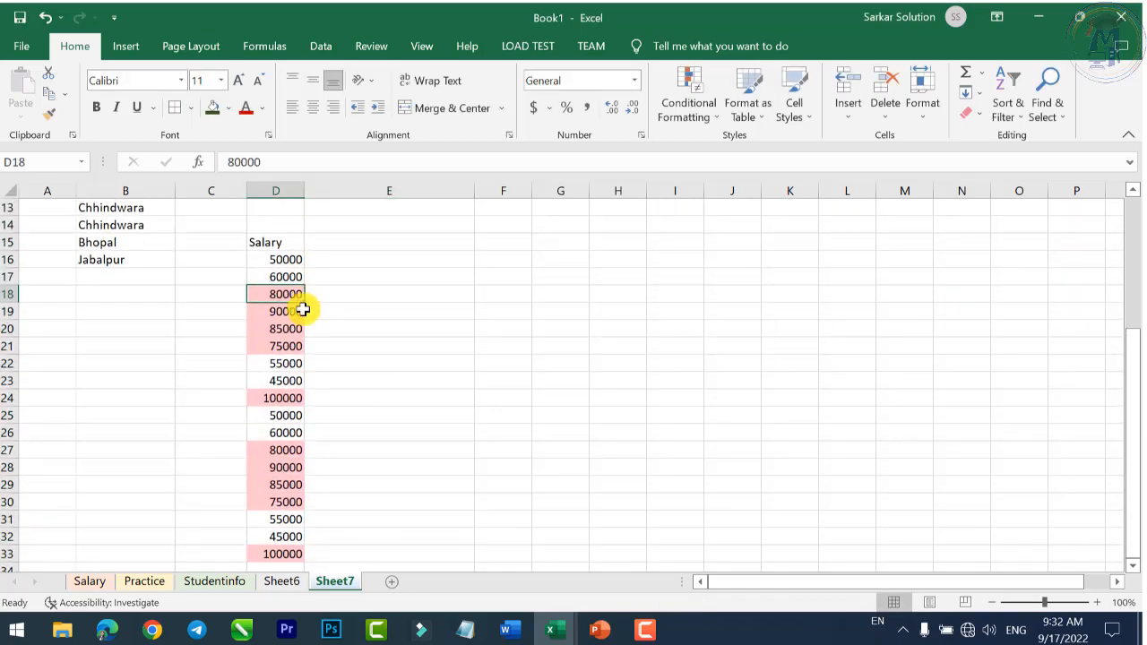
left_click(293, 311)
left_click(289, 328)
left_click(290, 346)
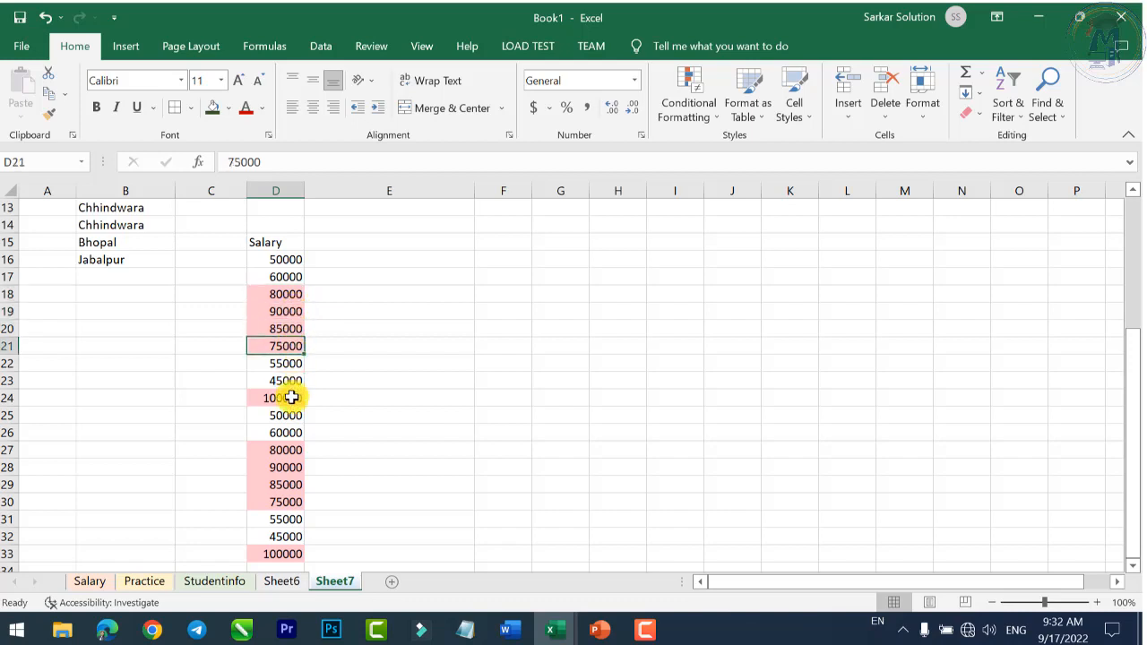
left_click(292, 398)
Step: Start a Less Than highlight rule on the salaries in D16:D33 and set its threshold to 70000
left_click_drag(276, 552, 273, 261)
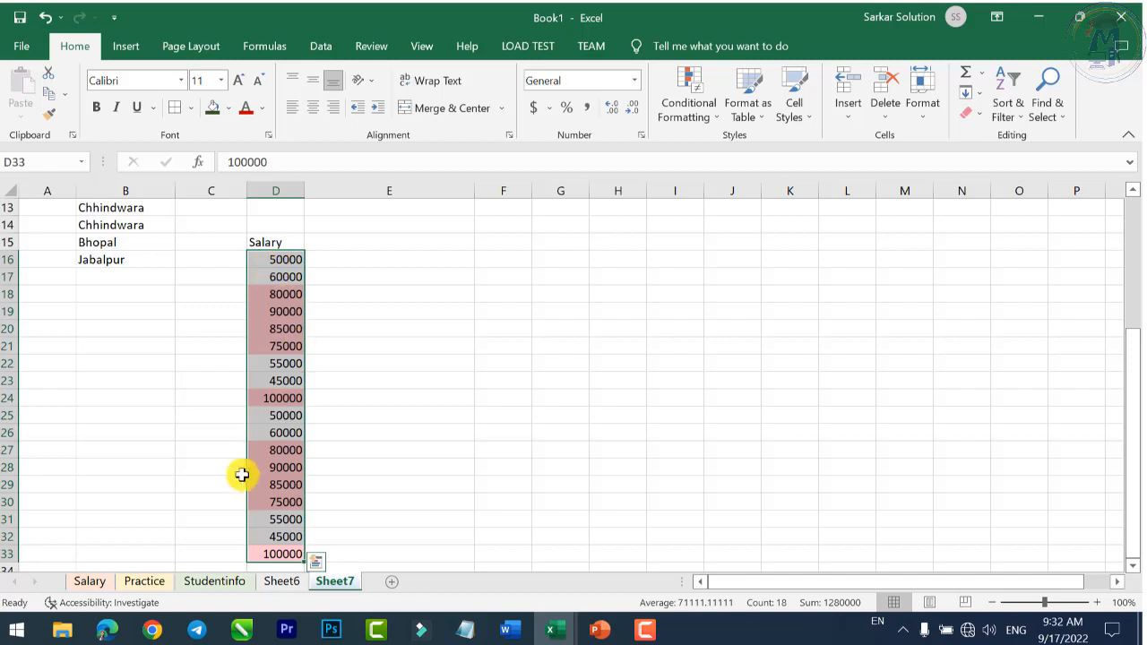
left_click(707, 113)
mouse_move(712, 148)
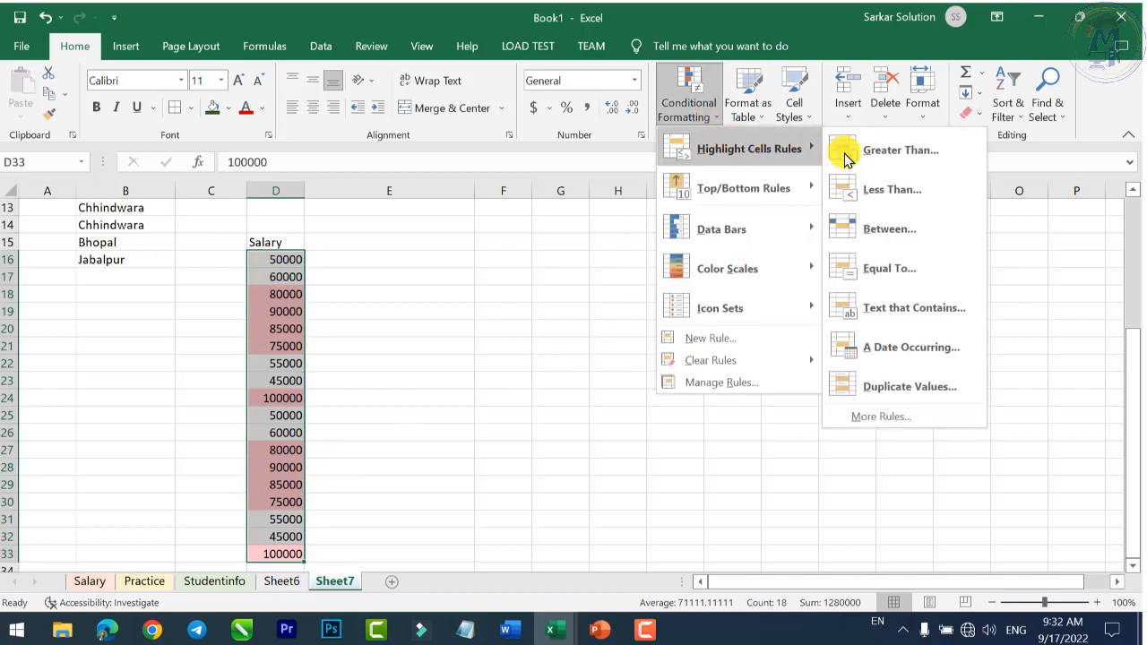
left_click(878, 191)
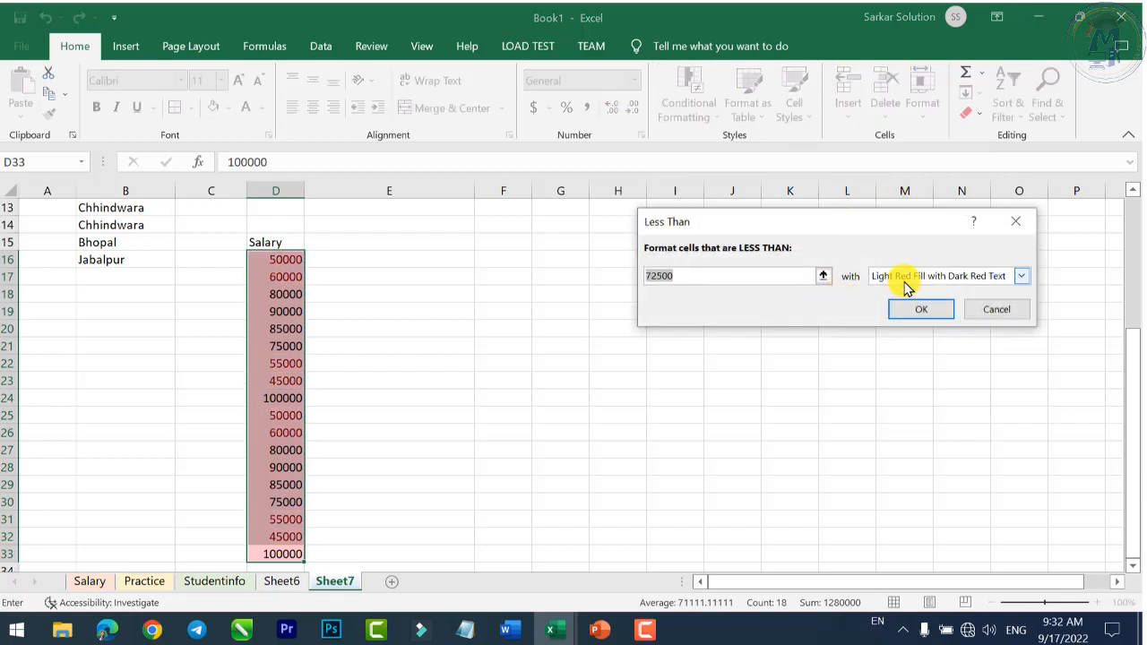
type("7")
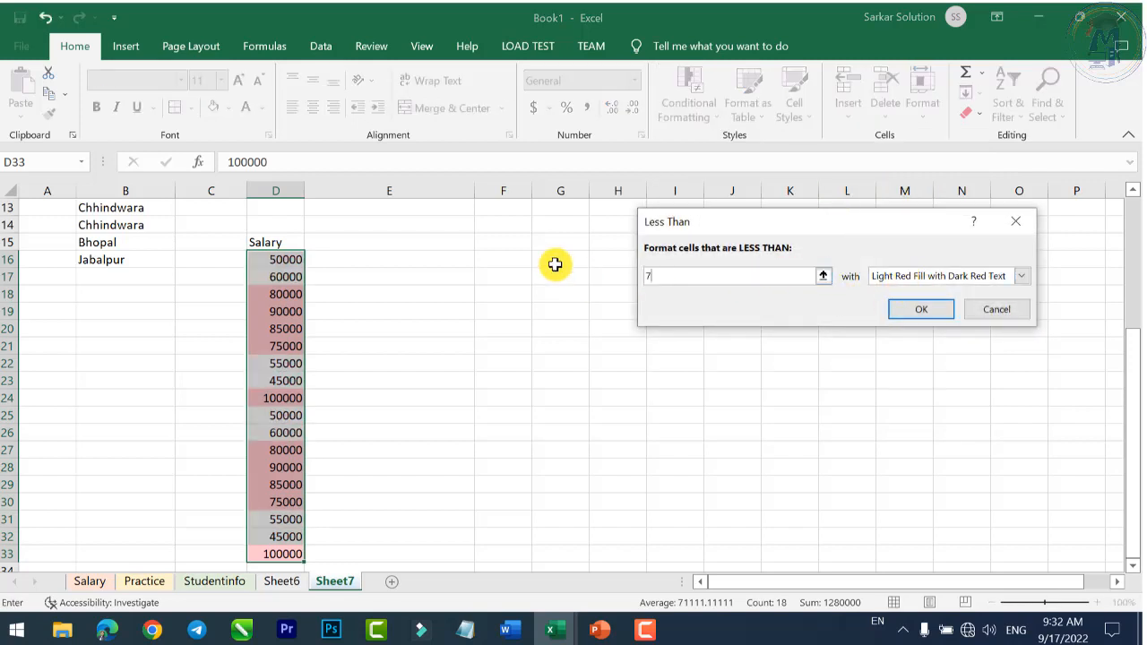
type("0000")
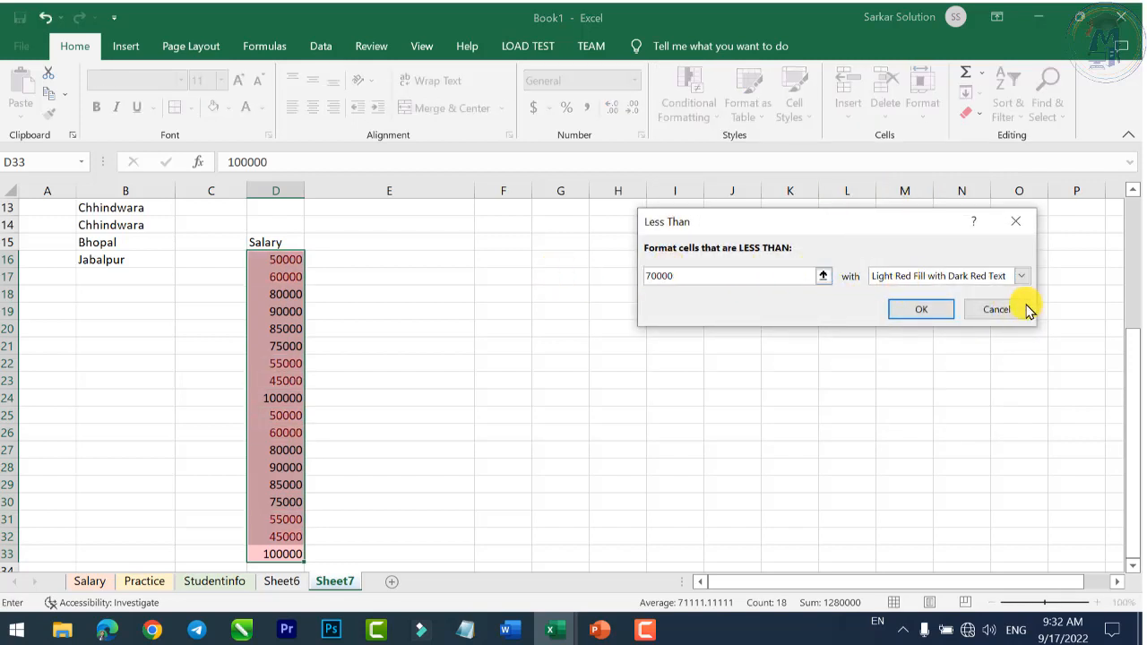
Step: Choose Green Fill with Dark Green Text as the Less Than rule's format and apply it to the salaries
left_click(990, 276)
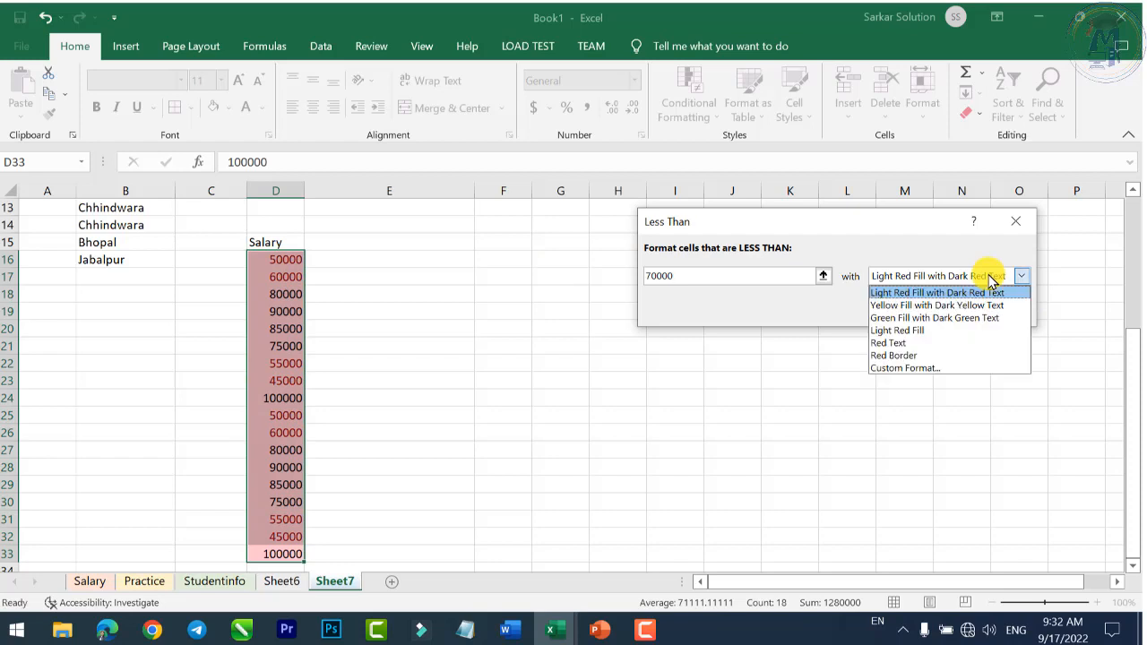
left_click(932, 320)
left_click(921, 314)
scroll(448, 358, "down", 1)
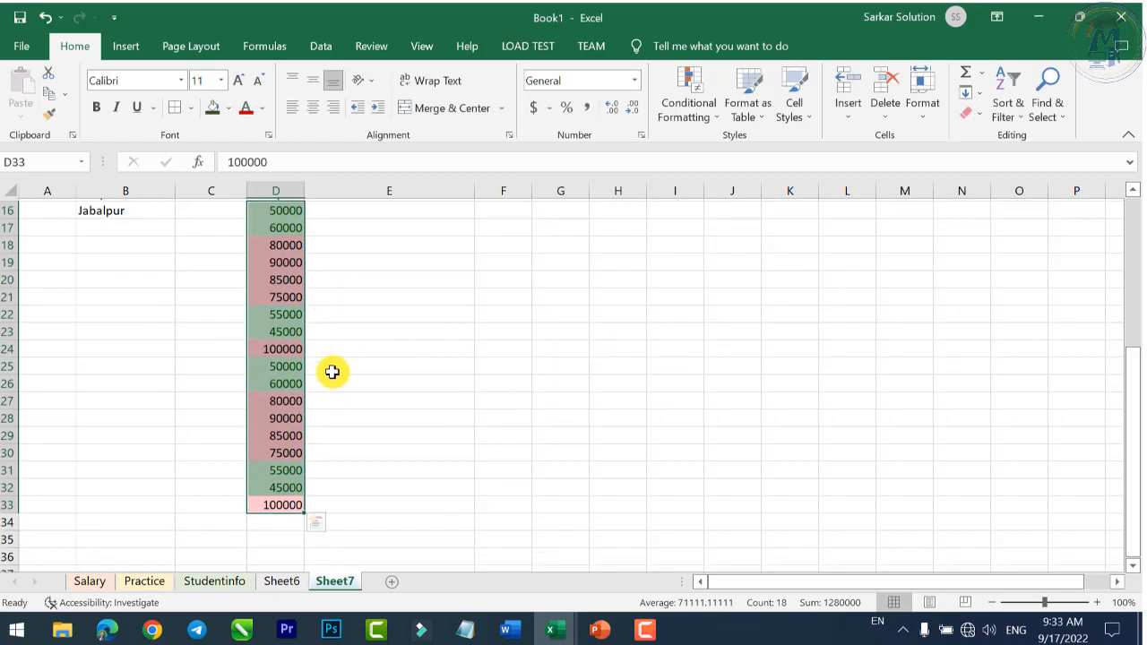
left_click(284, 502)
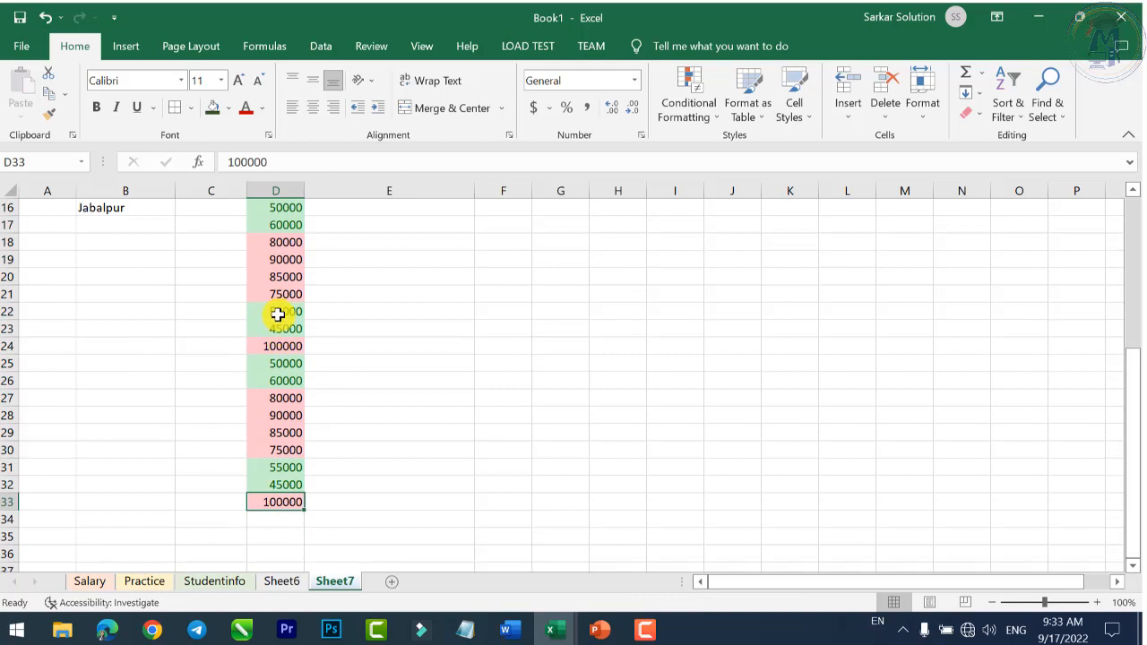
Step: Clear all conditional formatting rules from the salaries in D16:D33 only
scroll(278, 313, "up", 1)
left_click_drag(284, 263, 285, 552)
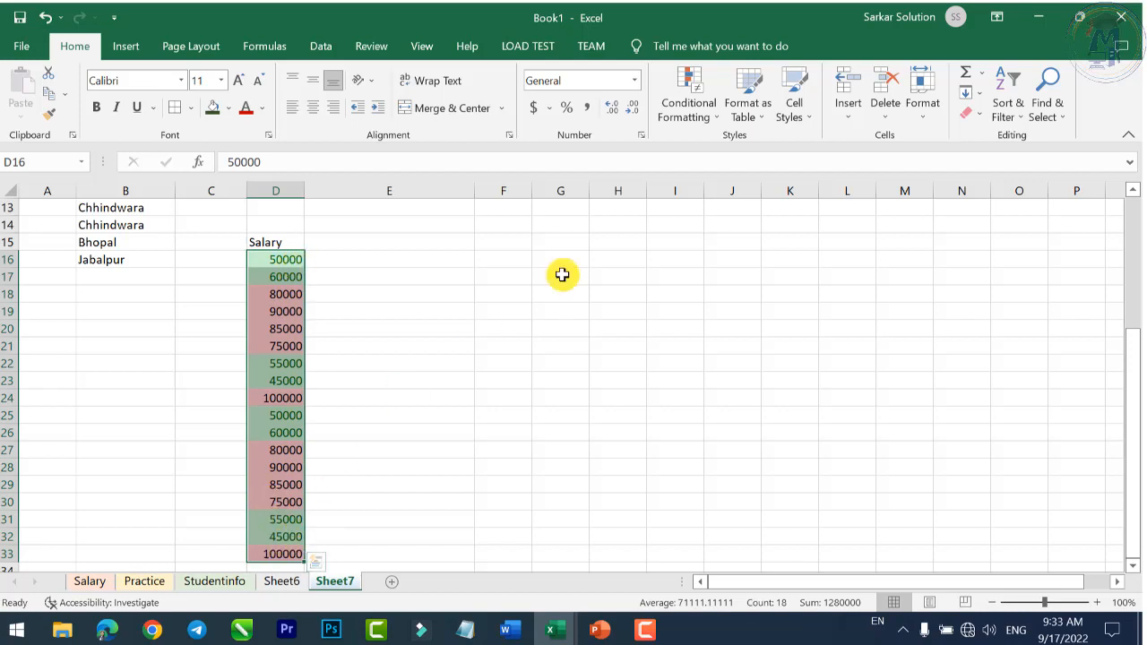
left_click(704, 117)
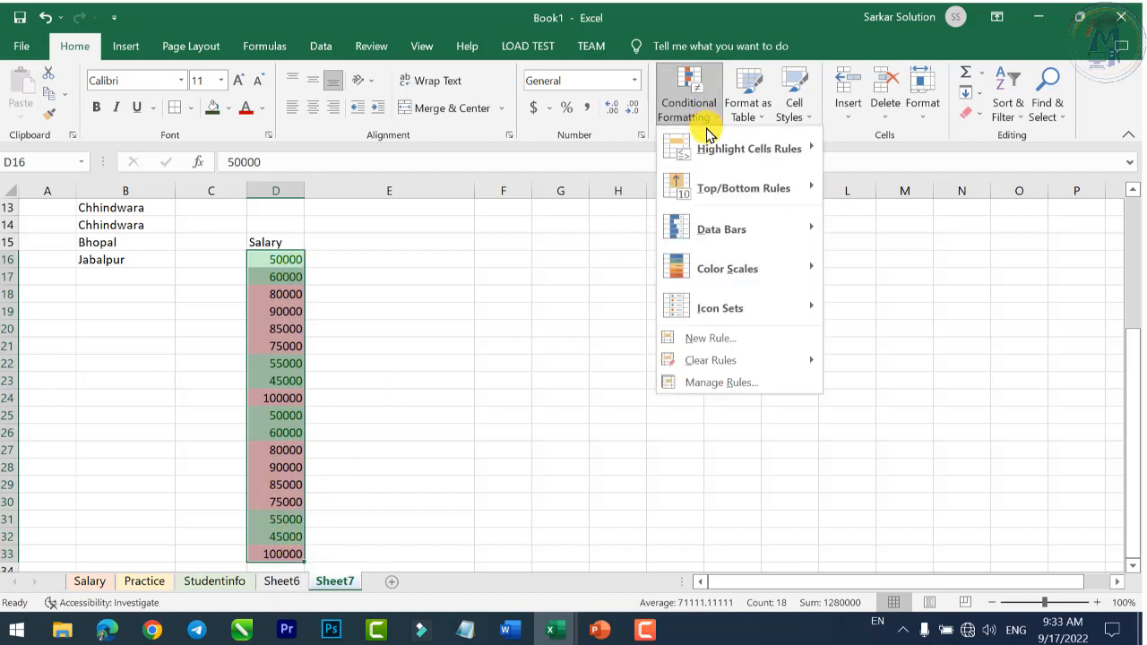
mouse_move(708, 142)
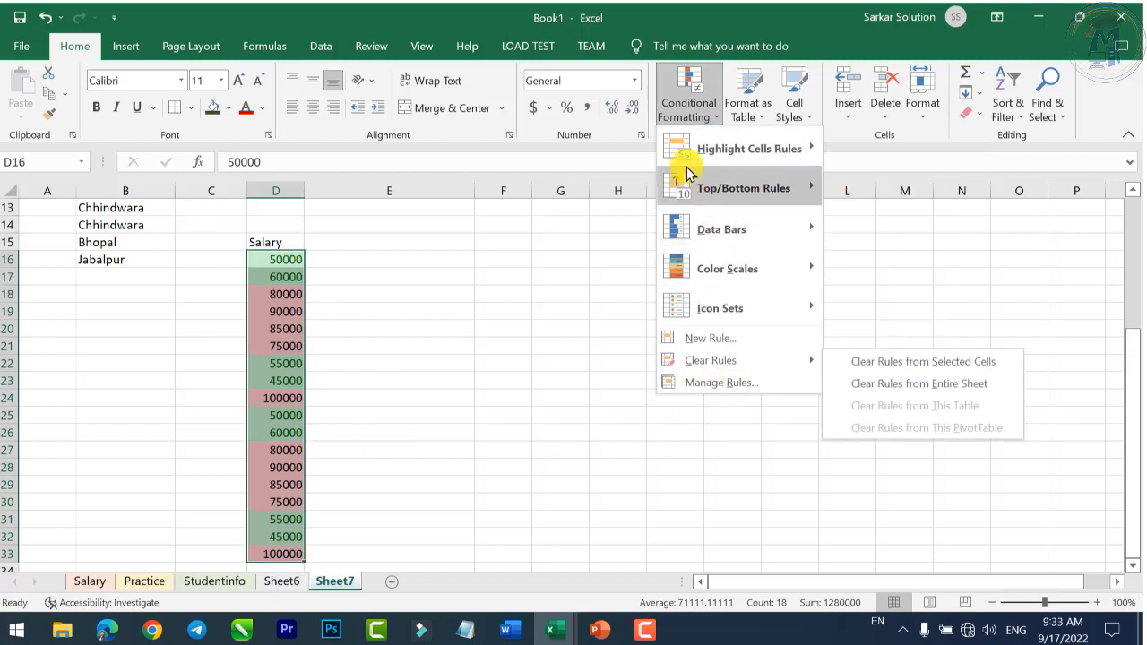
mouse_move(693, 362)
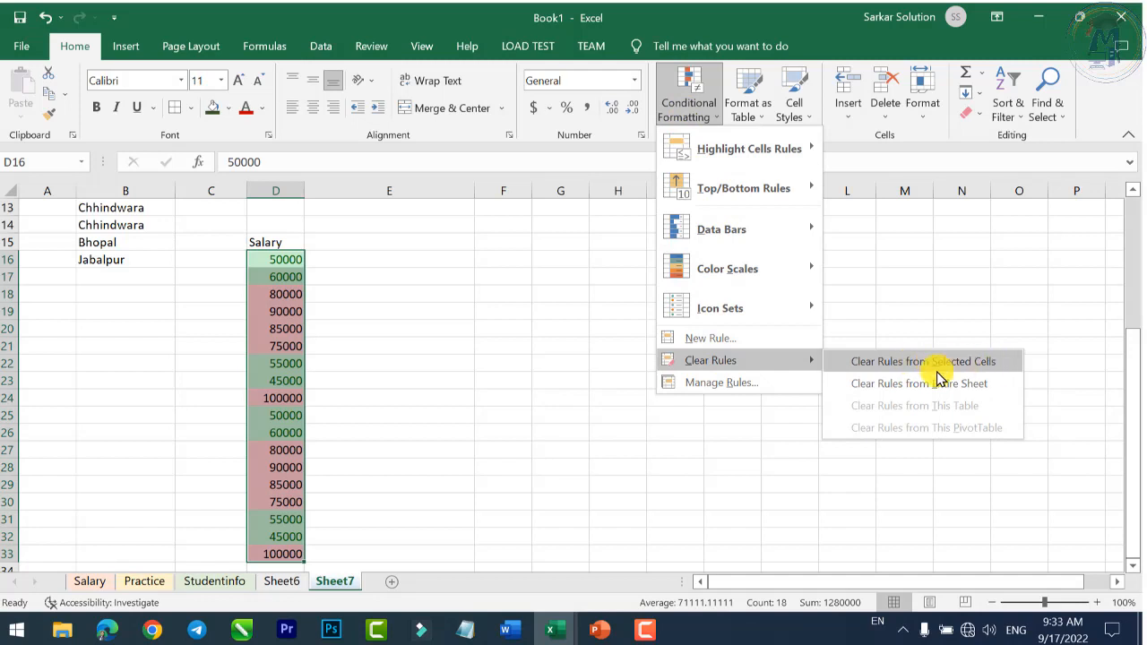
left_click(880, 367)
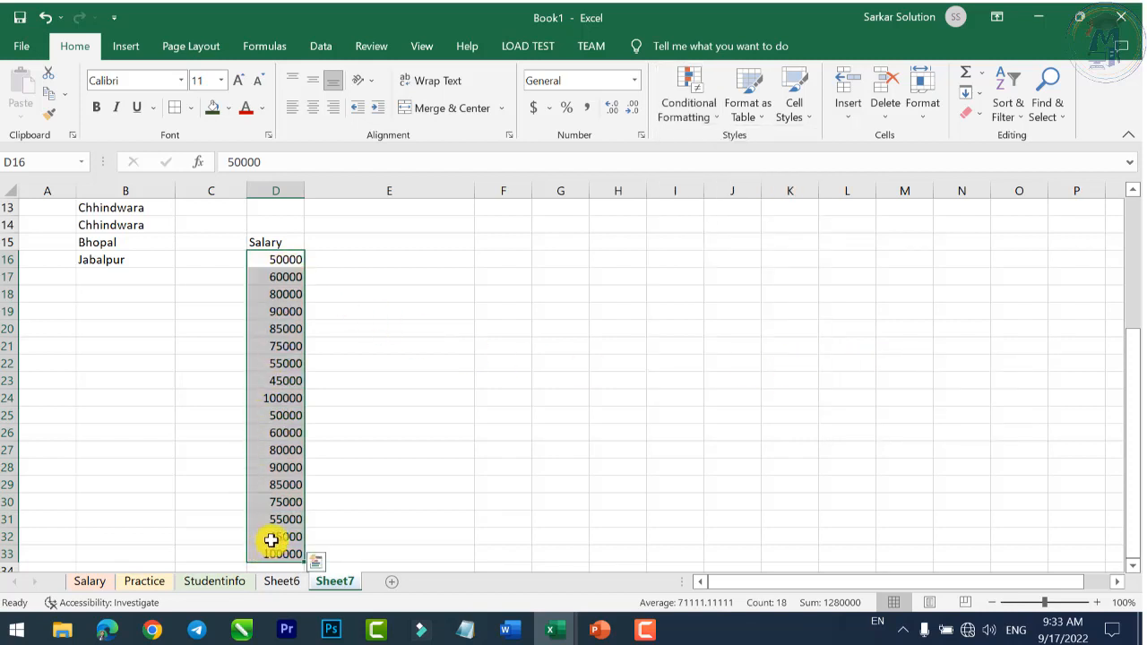
Step: Start a Between highlight rule on the salaries in D16:D33 with limits 70000 and 90000
left_click(689, 103)
mouse_move(771, 149)
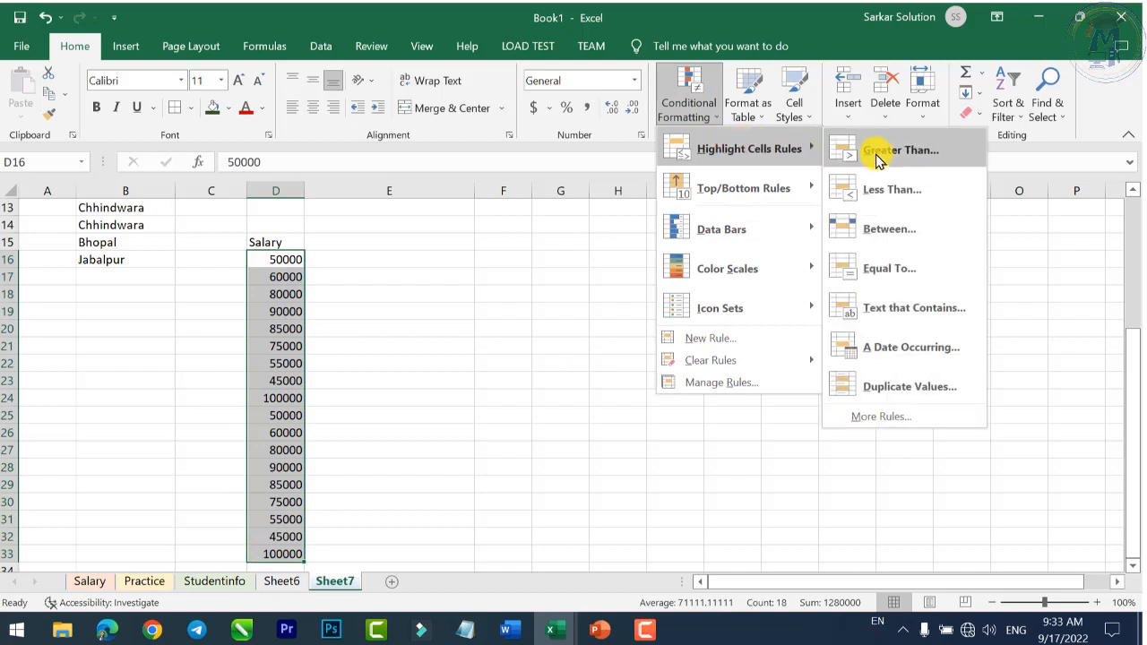
left_click(889, 229)
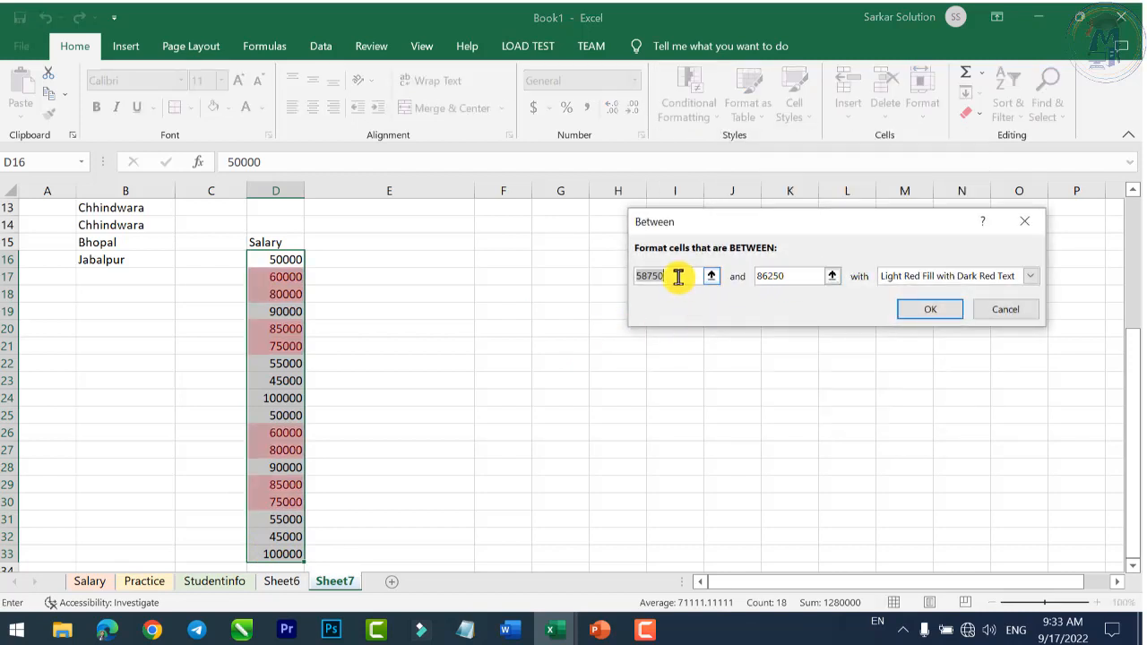
left_click_drag(678, 275, 619, 273)
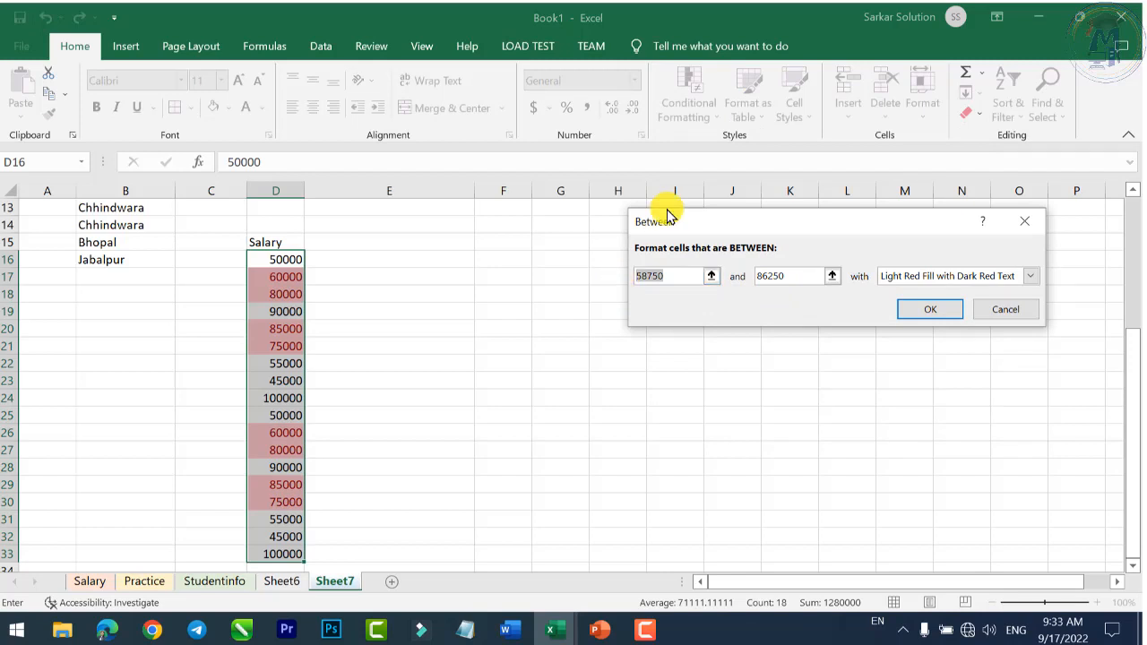
type("7000")
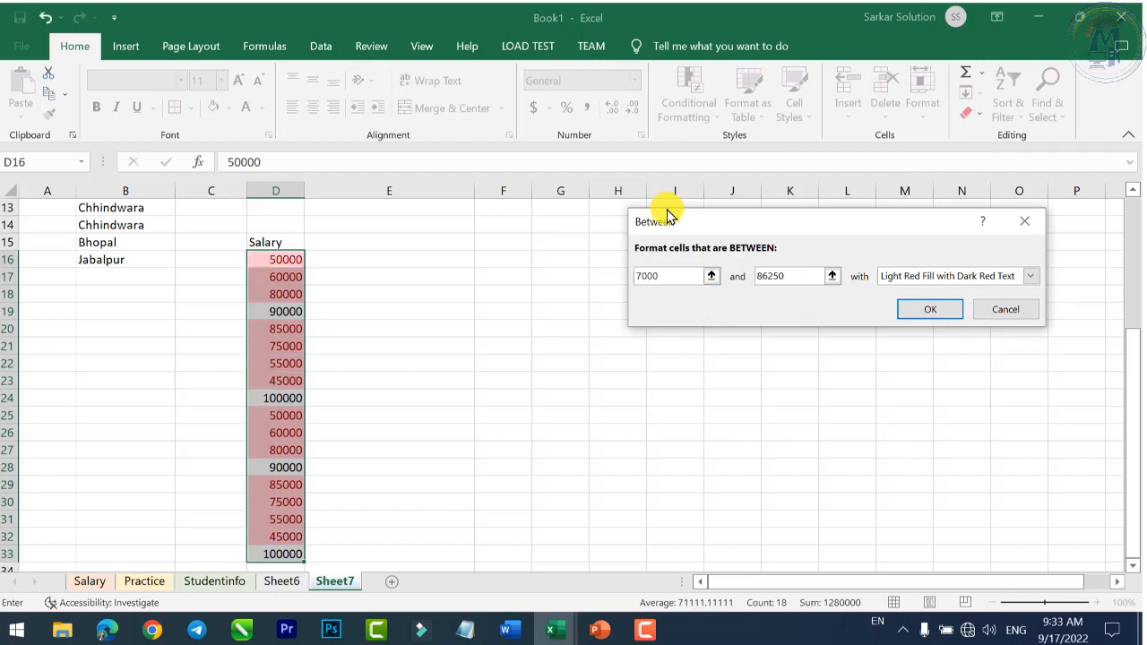
type("0")
left_click_drag(819, 274, 705, 270)
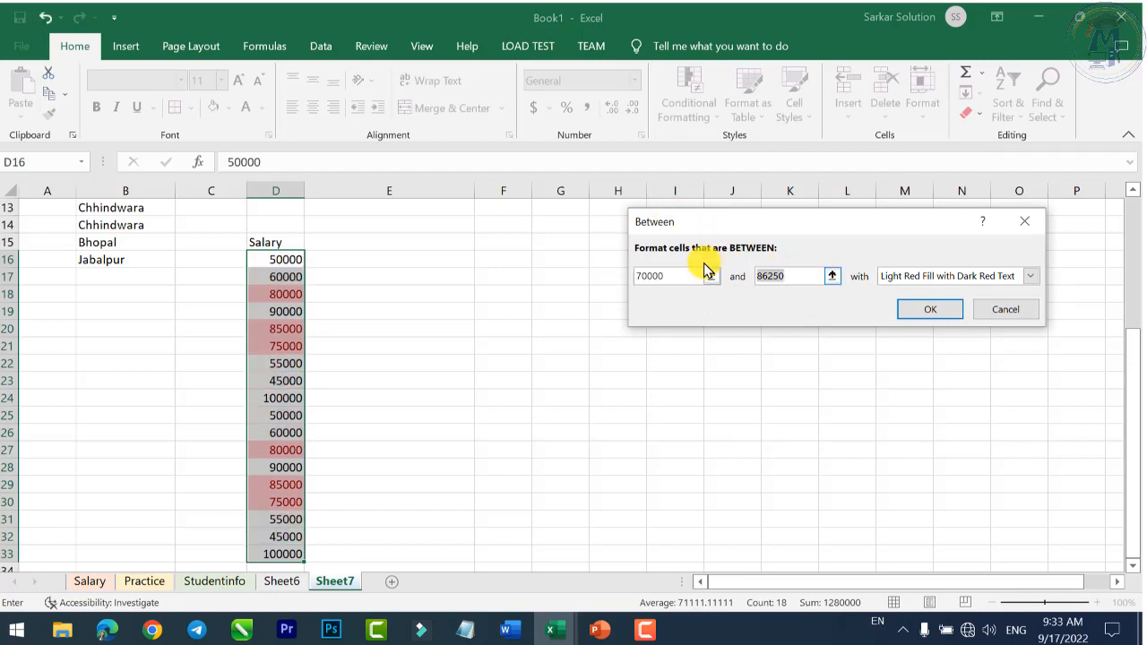
type("9000")
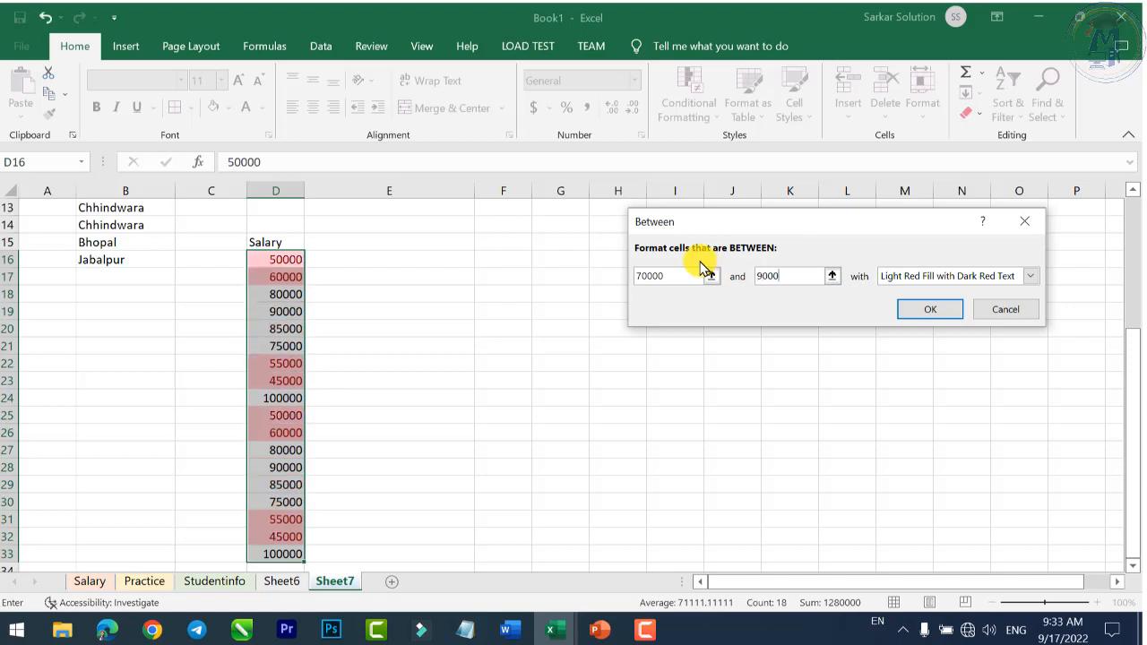
type("0")
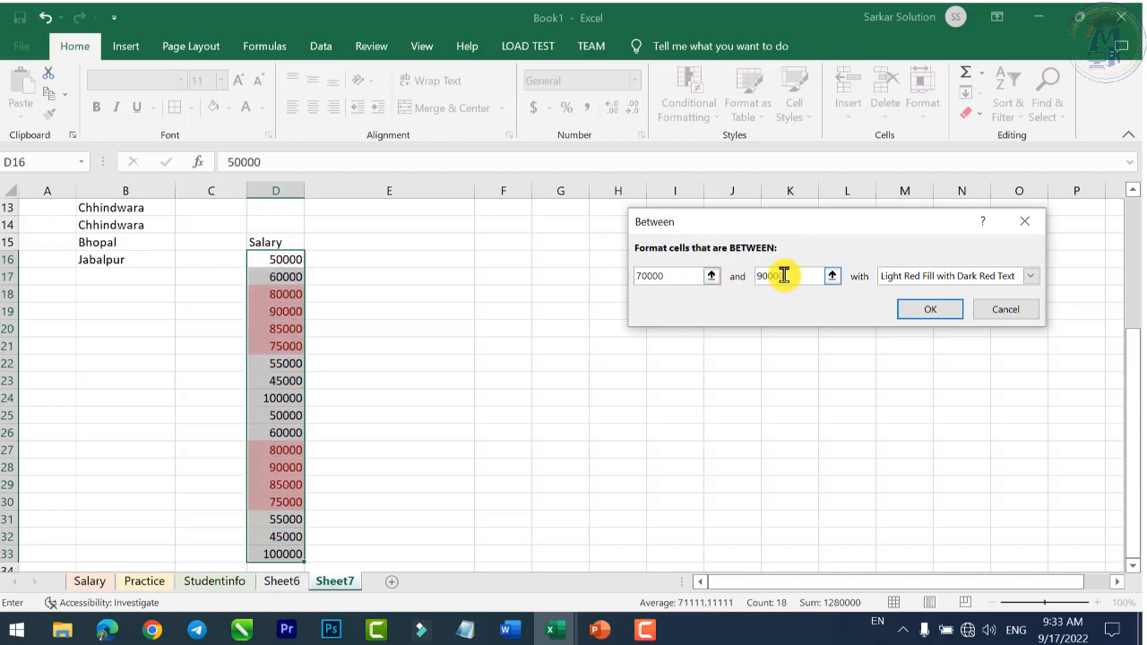
Step: Choose Yellow Fill with Dark Yellow Text as the Between rule's format and apply it to the salaries
left_click(922, 277)
left_click(922, 306)
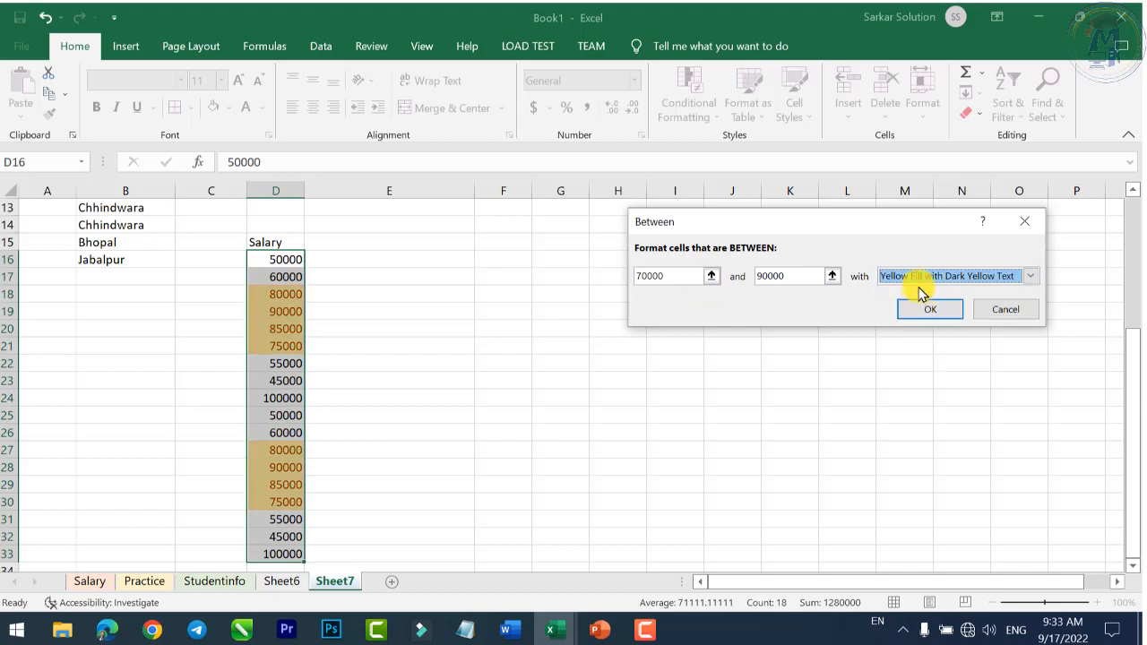
left_click(928, 305)
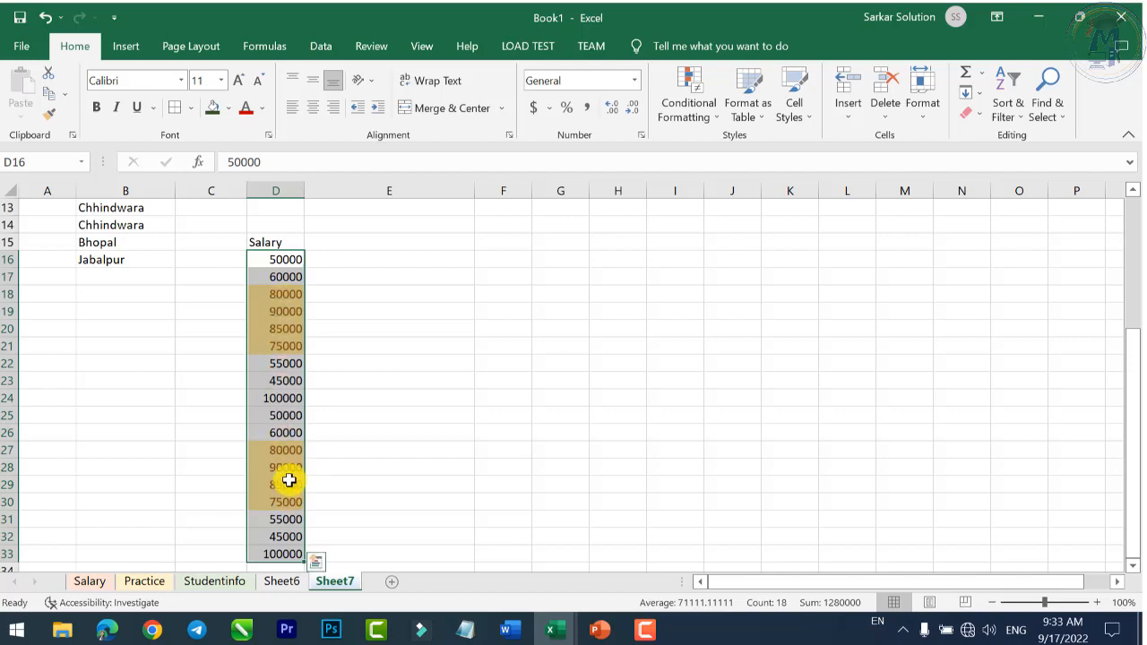
Step: Clear the Between highlight rule from the selected salary cells
left_click(709, 121)
mouse_move(743, 148)
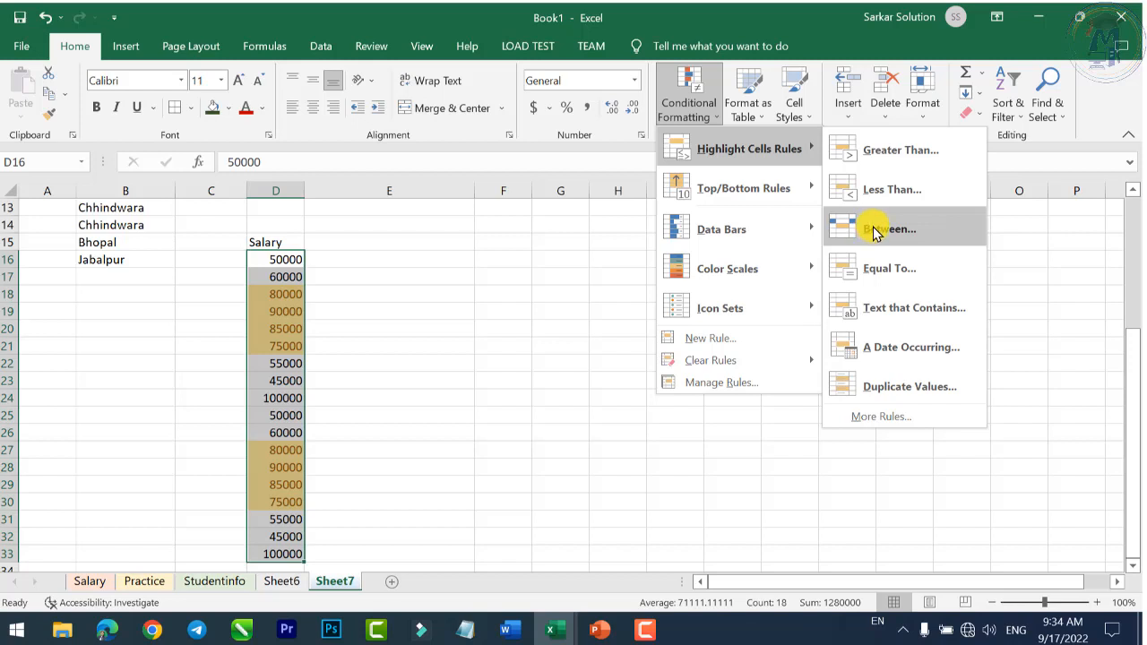
mouse_move(770, 359)
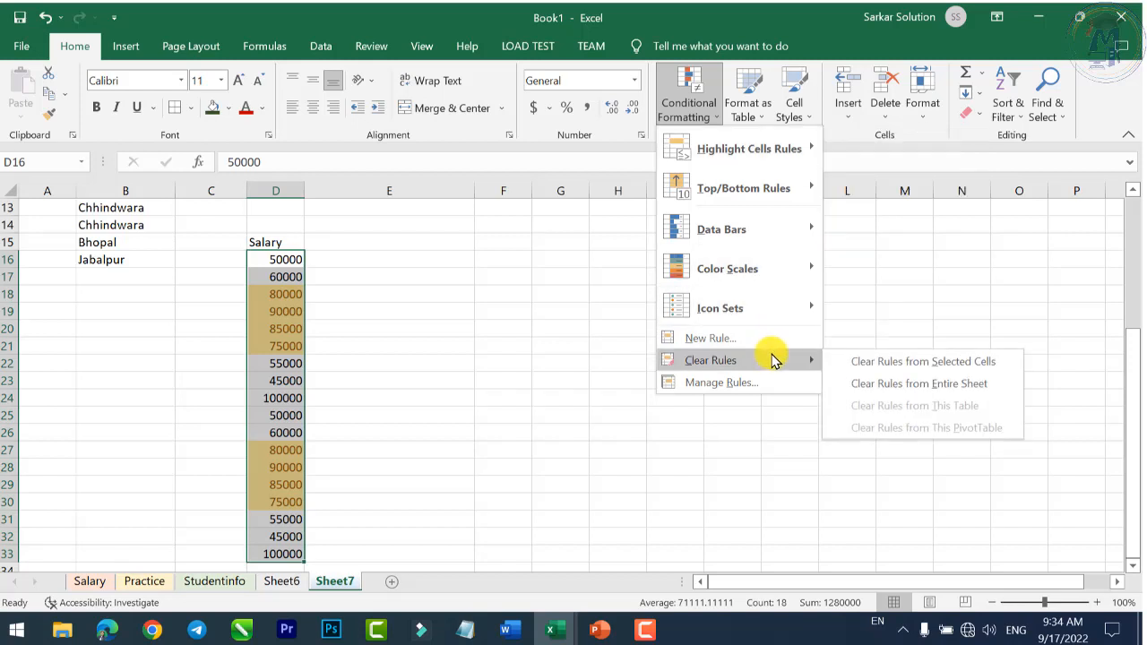
left_click(887, 364)
Step: Start an Equal To highlight rule on the salaries in D16:D33 and set its value to 75000
left_click(709, 132)
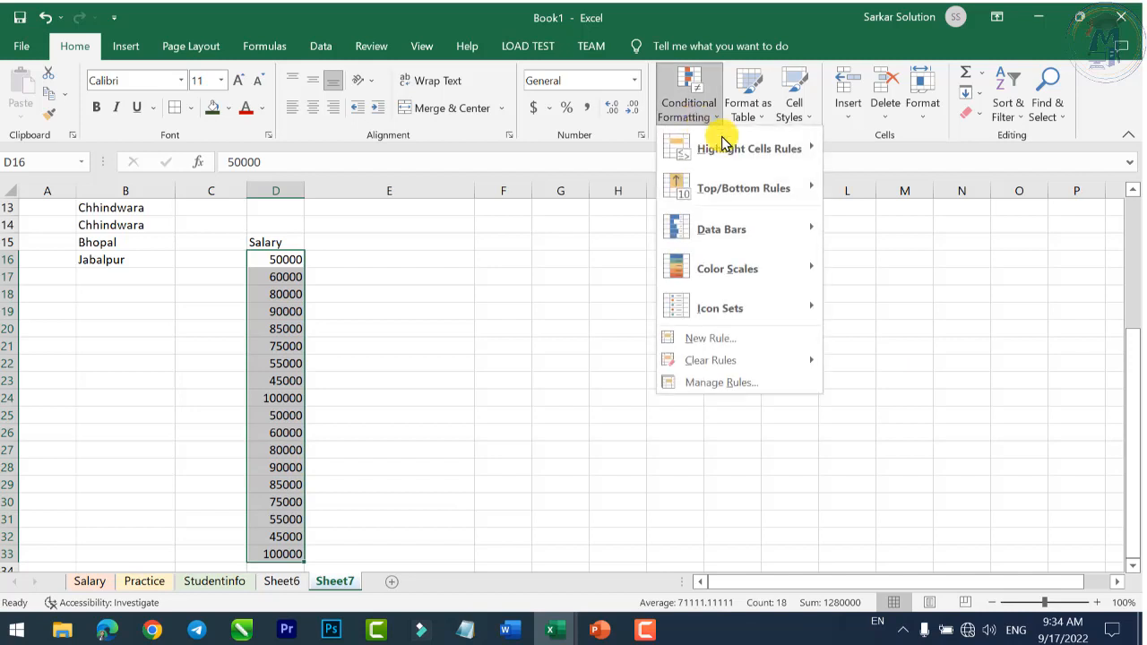
mouse_move(749, 149)
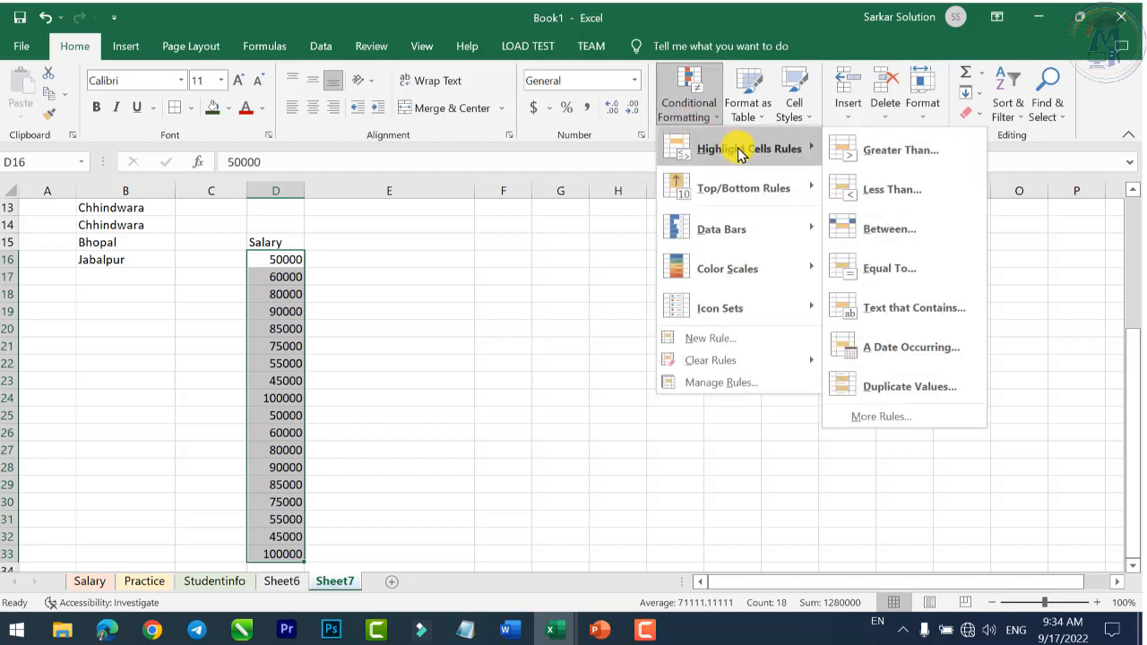
left_click(866, 270)
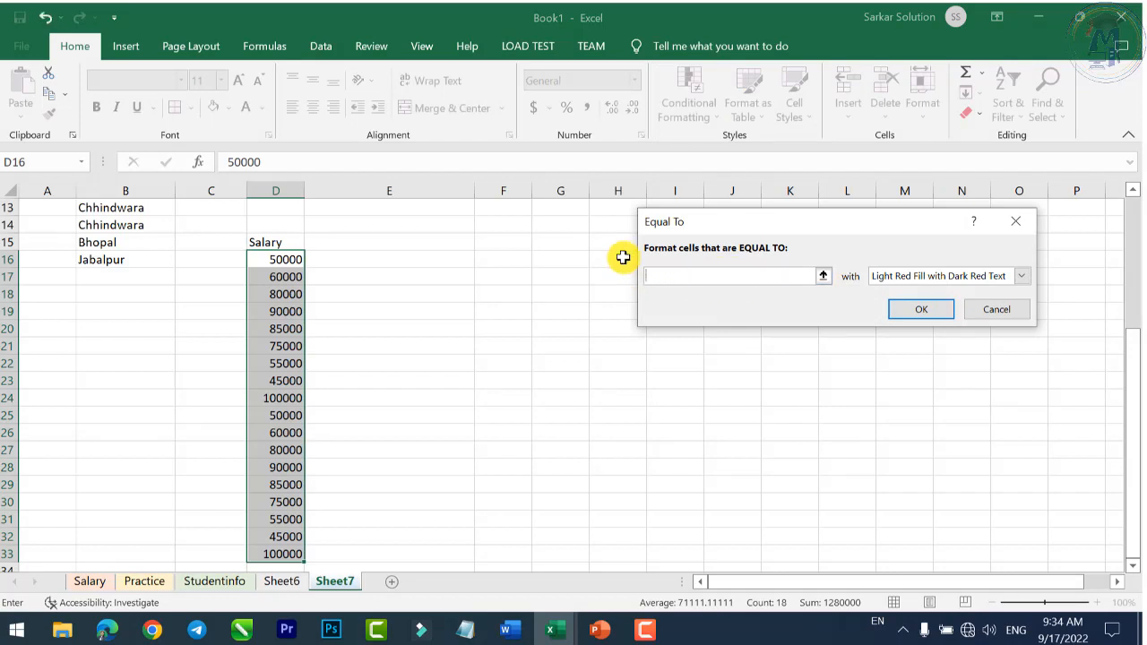
type("75000")
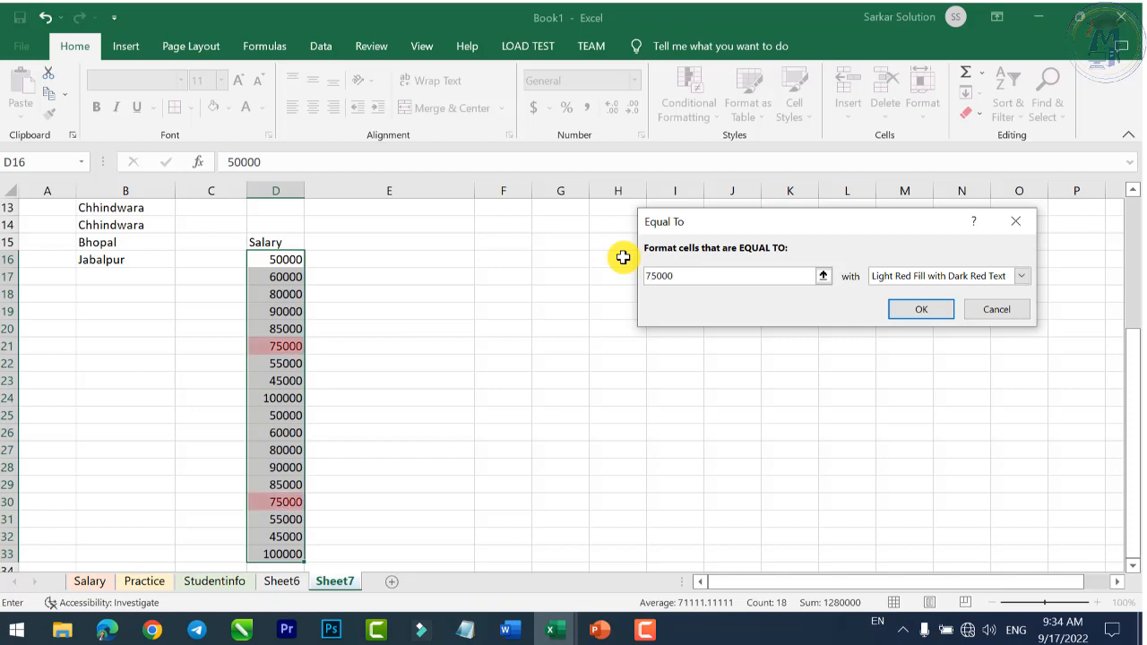
Step: Try the Green Fill with Dark Green Text, Yellow Fill with Dark Yellow Text and Light Red Fill formats for the Equal To rule
left_click(909, 280)
left_click(914, 318)
left_click(914, 278)
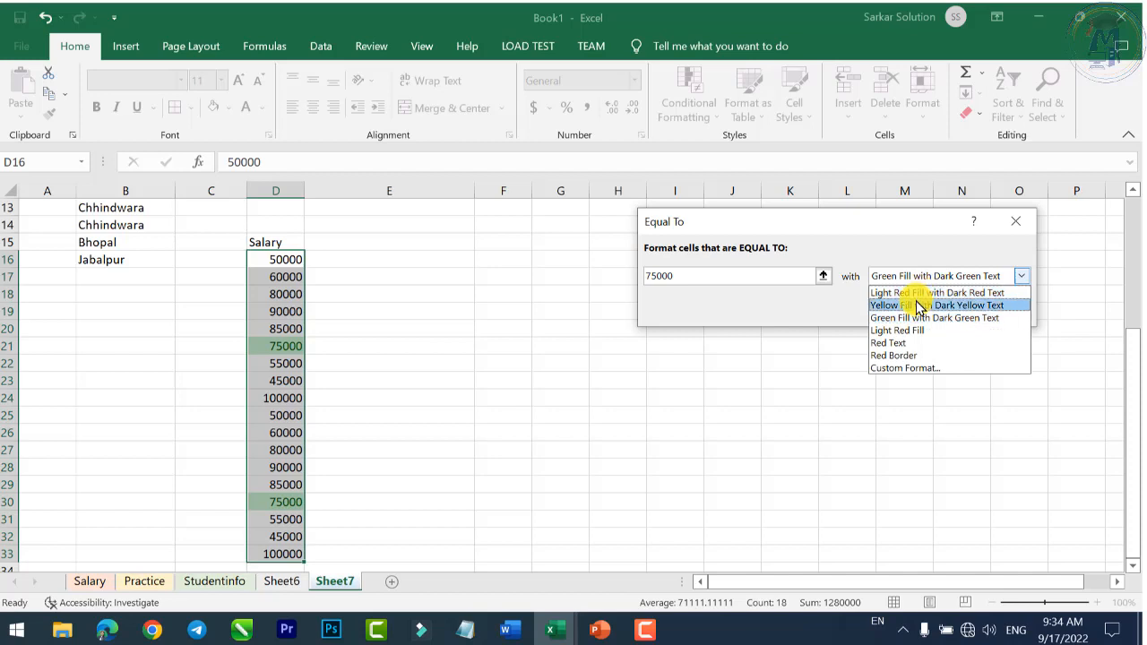
left_click(918, 305)
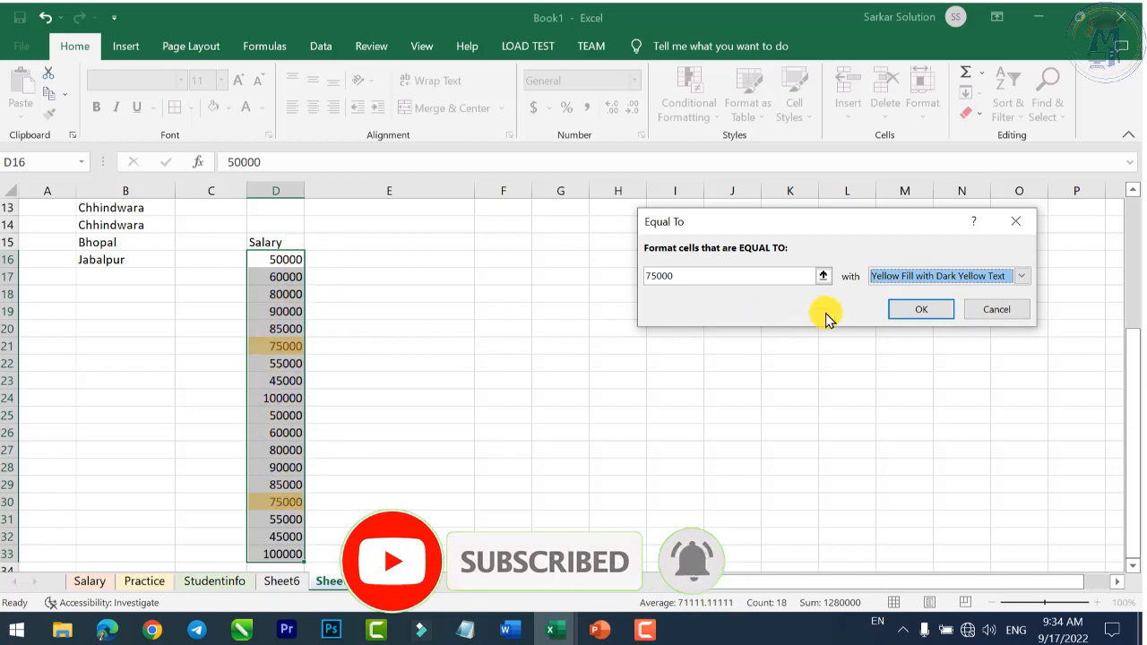
left_click(896, 276)
left_click(896, 315)
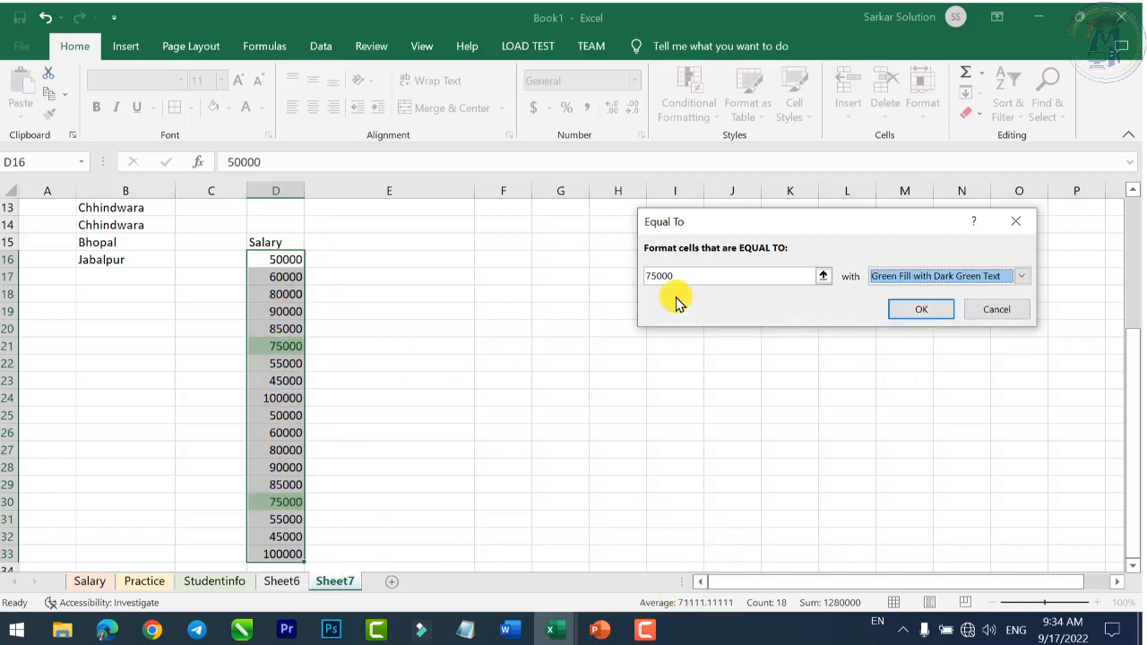
left_click(896, 276)
left_click(900, 331)
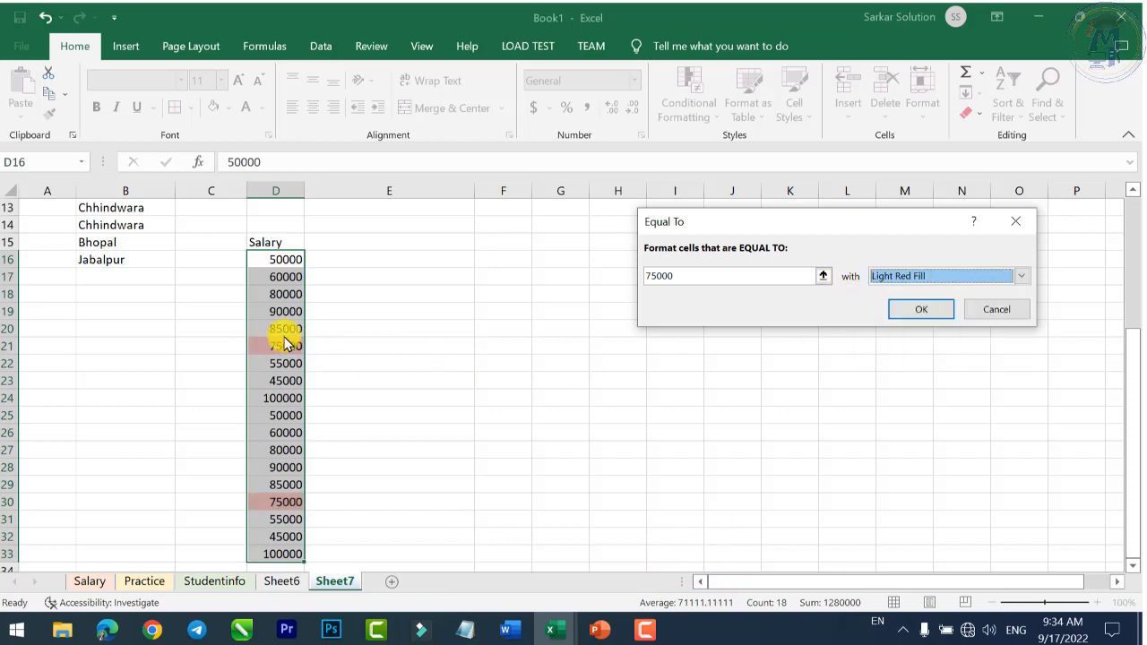
Step: Examine the Number, Font, Border and Fill options of the Equal To rule's custom format, and cancel the rule
left_click(978, 277)
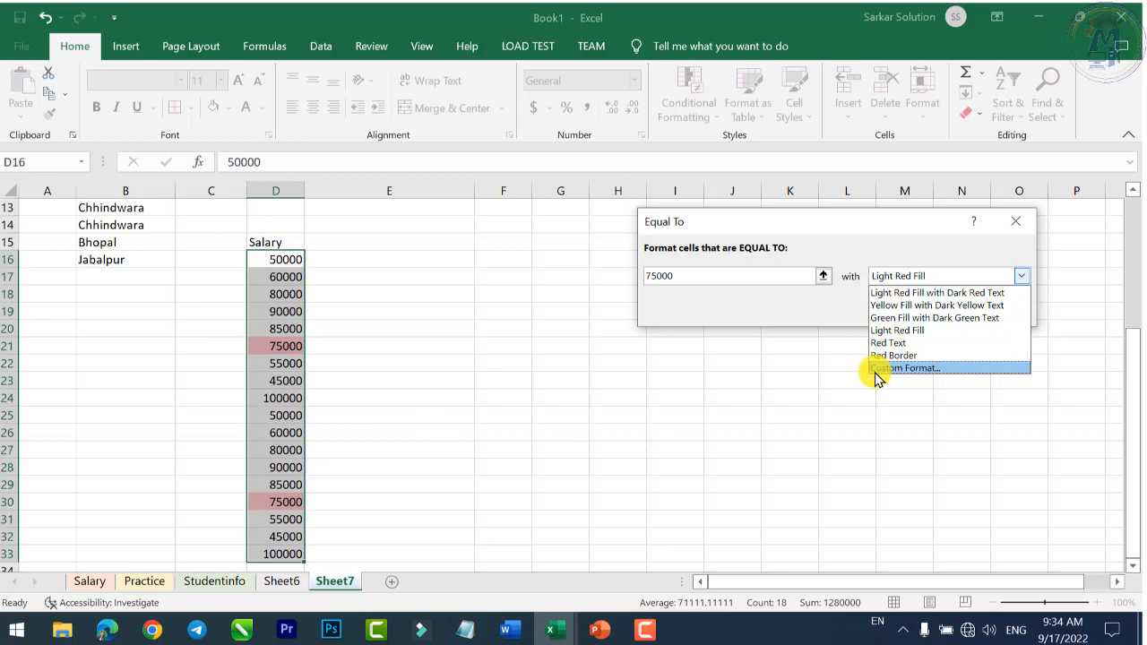
left_click(910, 368)
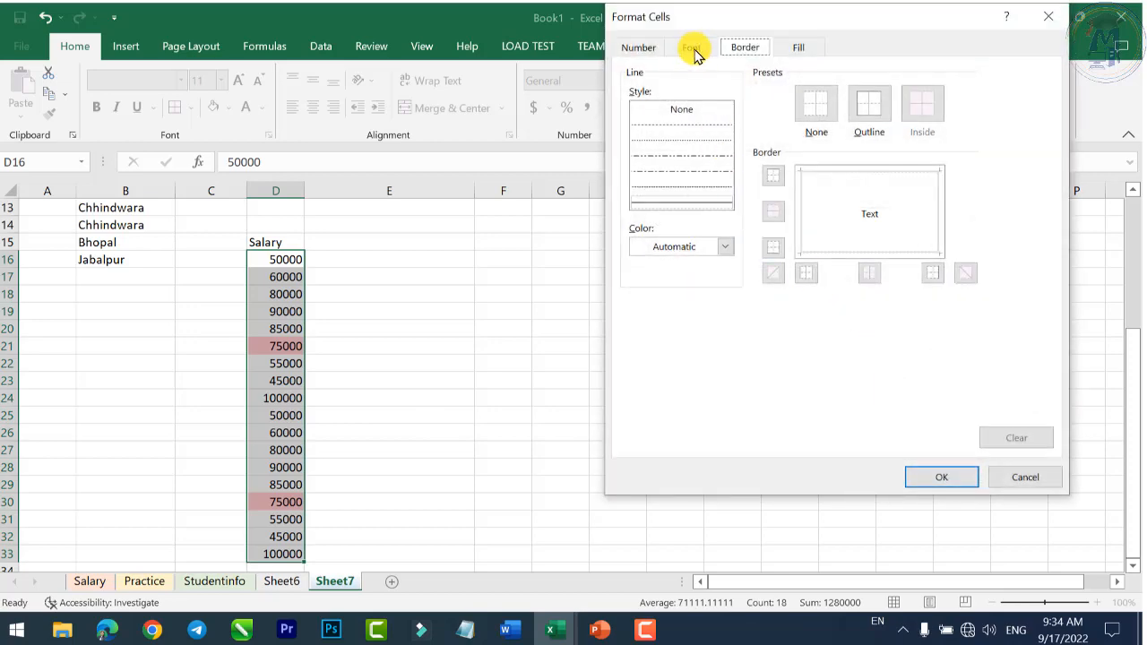
left_click(691, 47)
left_click(640, 49)
left_click(691, 48)
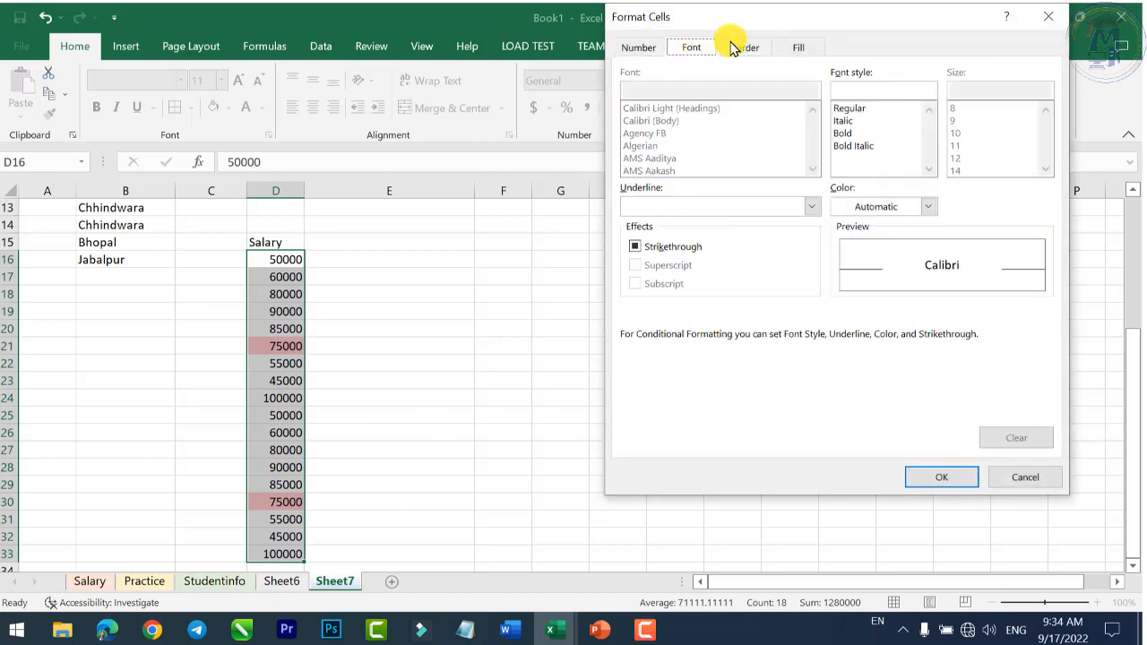
left_click(744, 48)
left_click(792, 50)
left_click(744, 50)
left_click(690, 50)
left_click(639, 49)
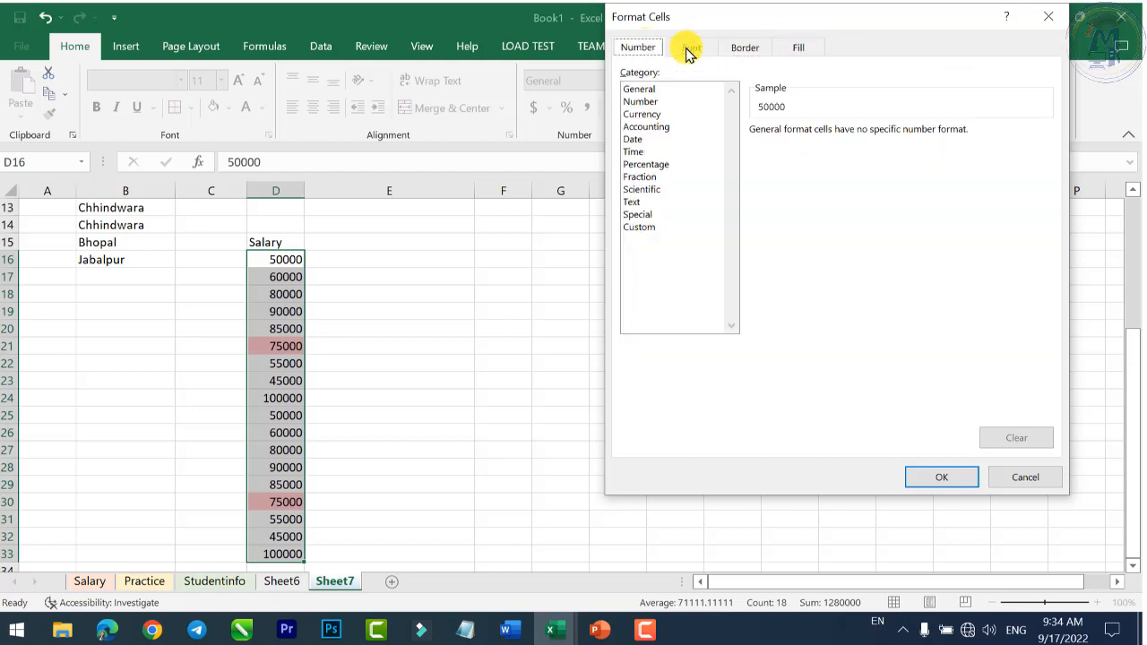
left_click(689, 50)
left_click(746, 50)
left_click(787, 48)
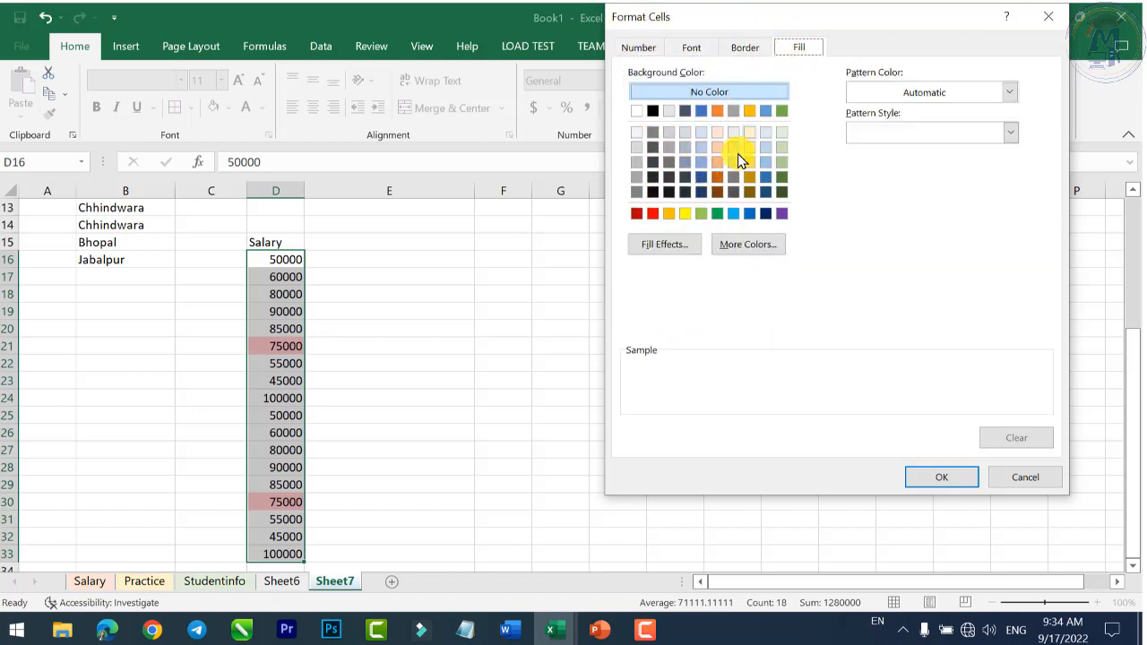
left_click(1021, 476)
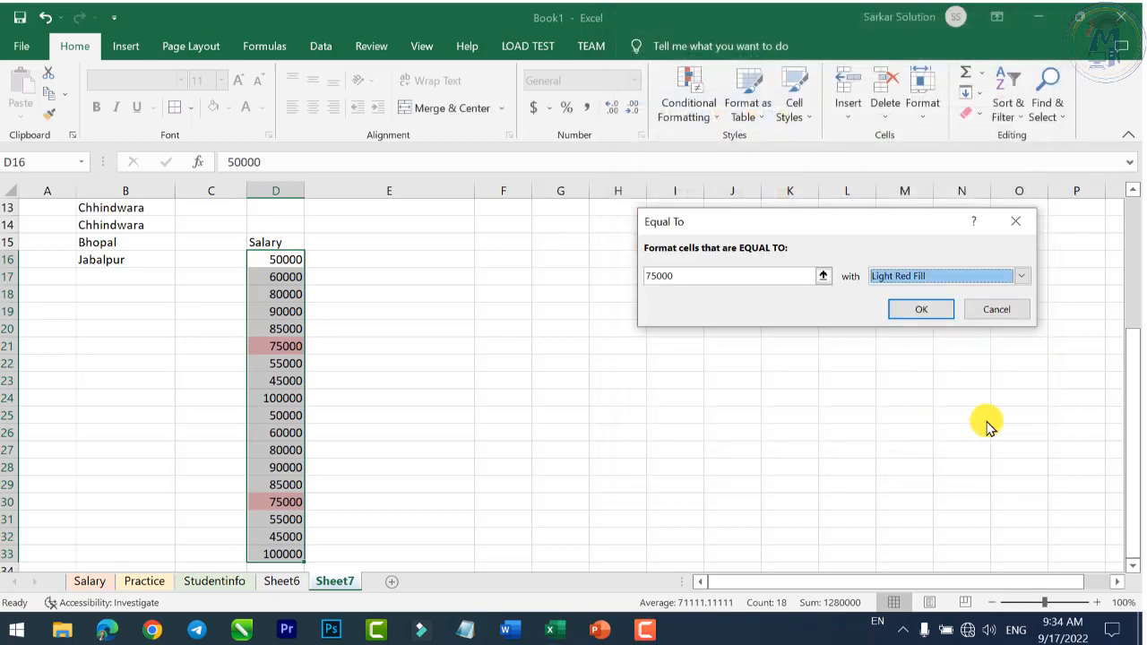
left_click(949, 279)
left_click(944, 291)
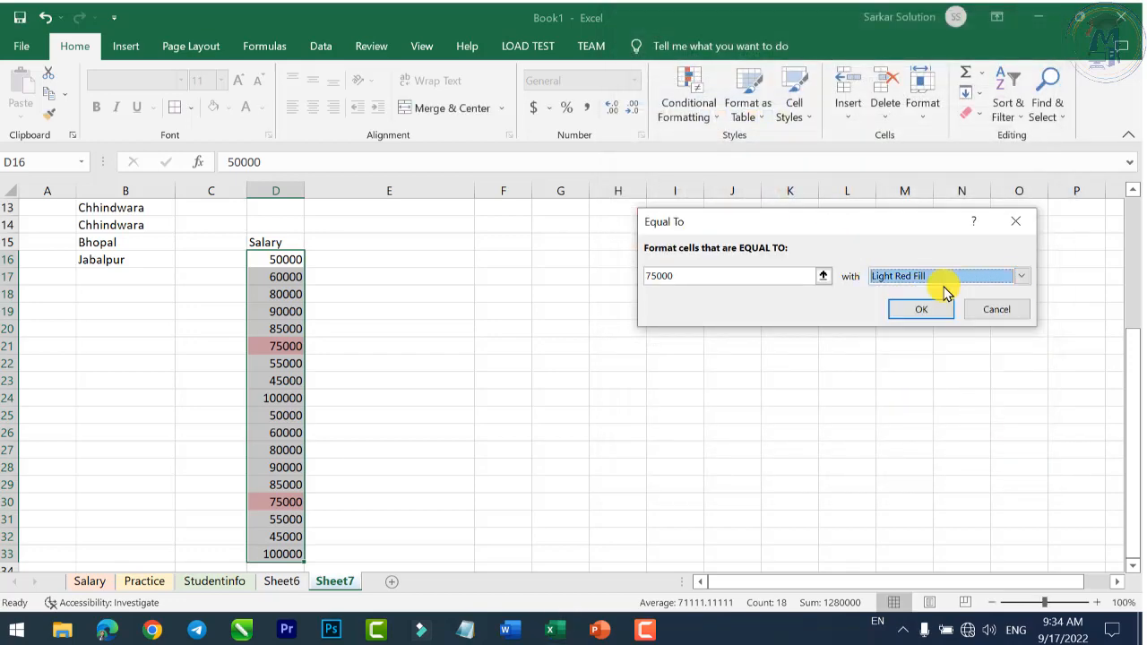
left_click(995, 311)
left_click(695, 105)
mouse_move(811, 149)
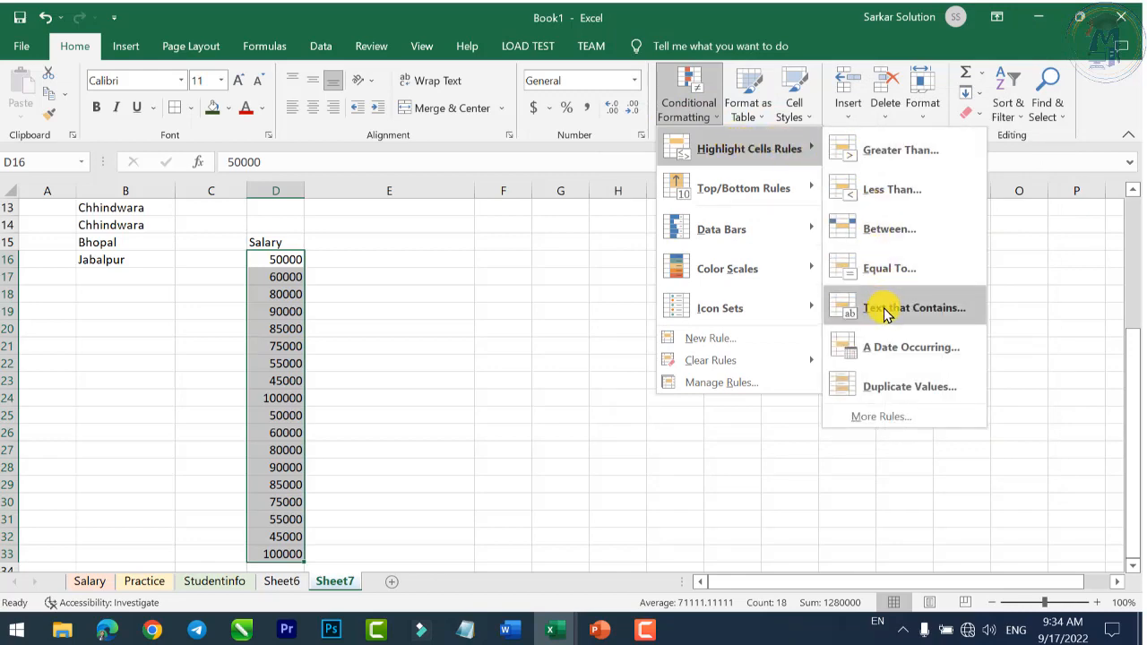
left_click(467, 365)
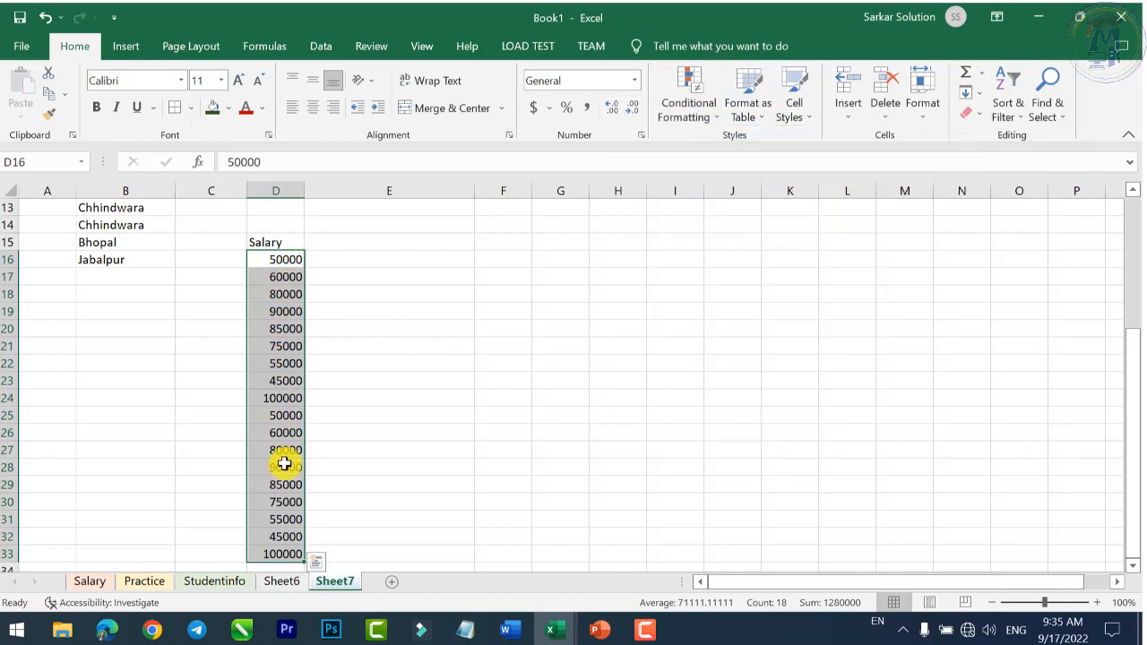
Step: Copy the Address entries C9:C18 from Sheet6 into Sheet7 starting at E16, and fill them down to E33
left_click(278, 582)
left_click(323, 304)
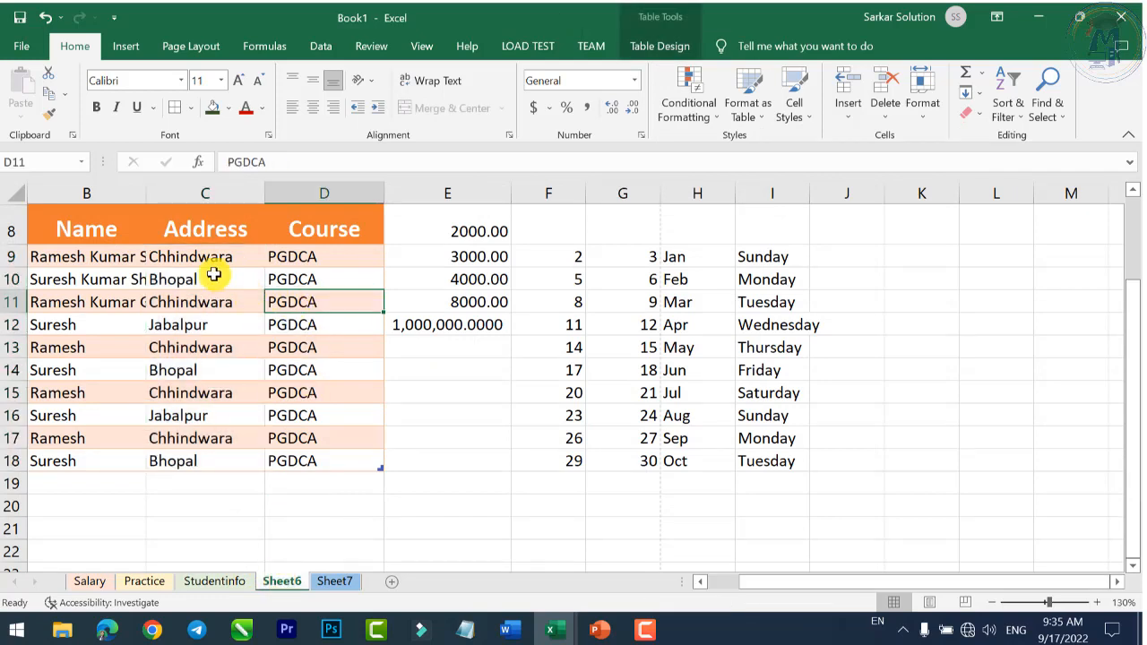
left_click_drag(213, 257, 211, 460)
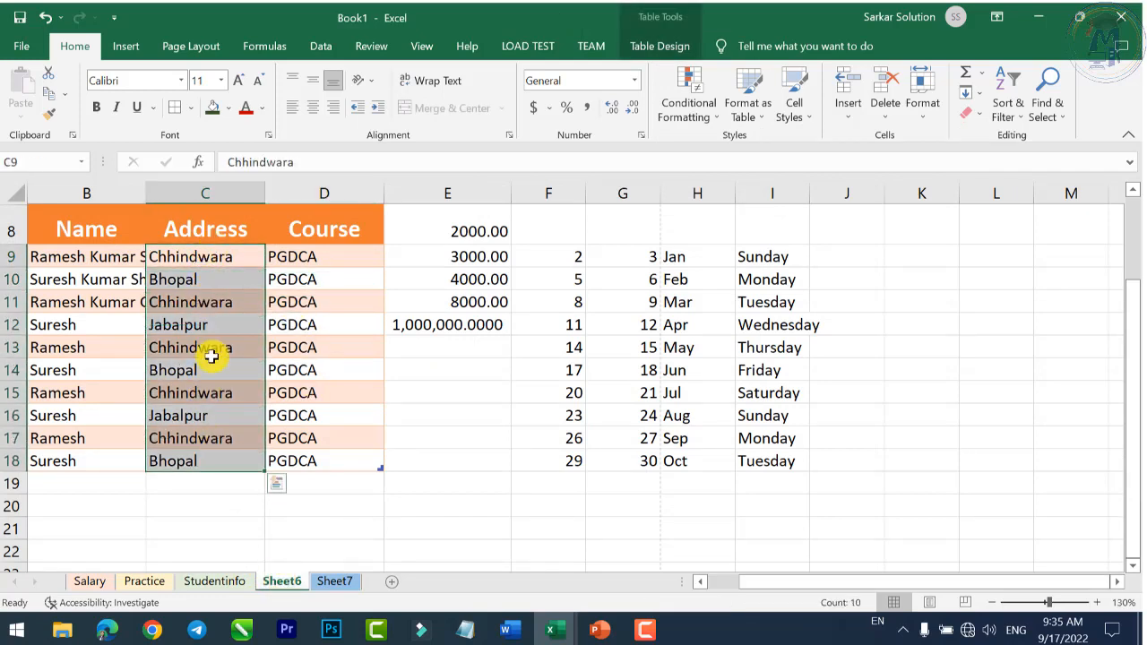
left_click_drag(221, 257, 212, 461)
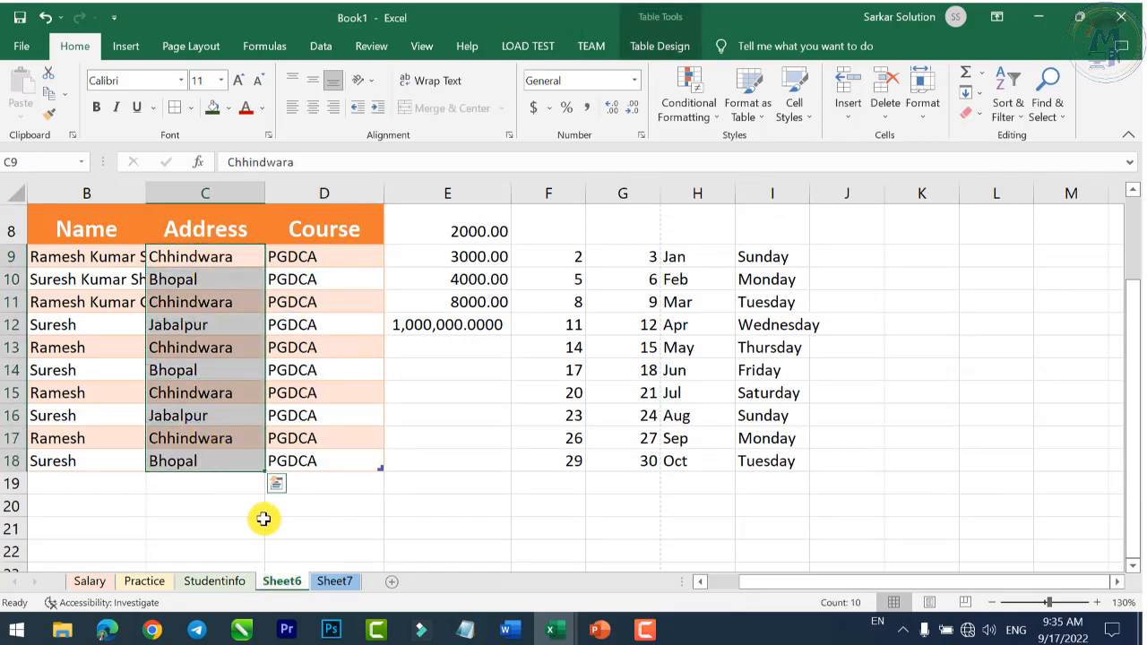
key("ctrl+c")
left_click(334, 582)
left_click(377, 263)
key("ctrl+v")
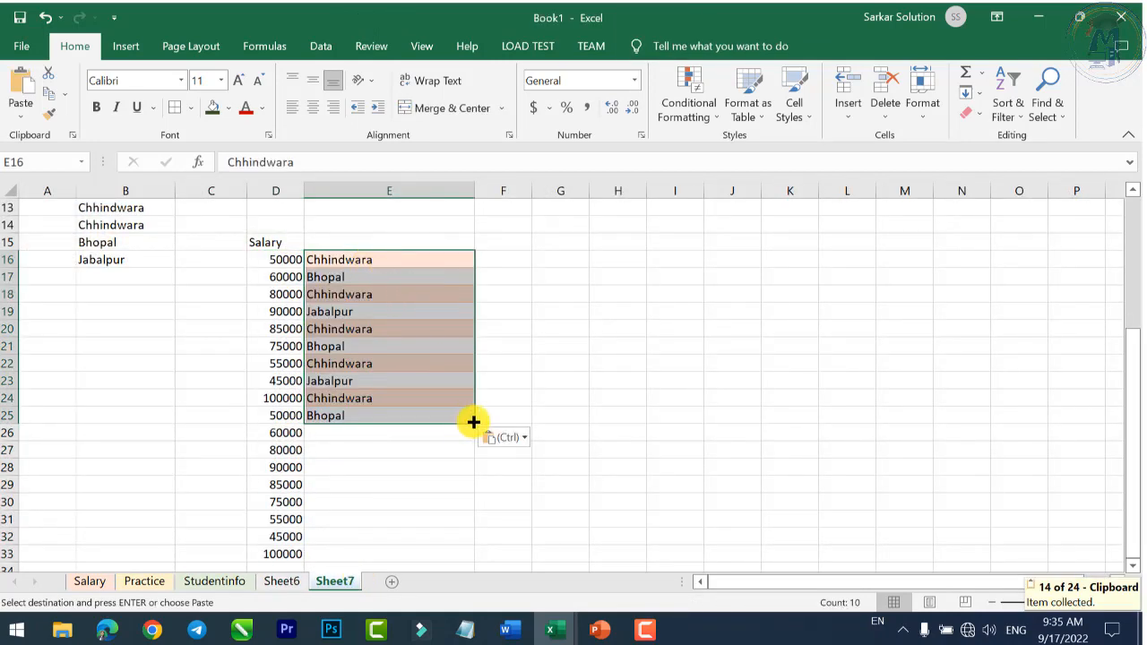
left_click_drag(474, 422, 456, 561)
left_click(500, 468)
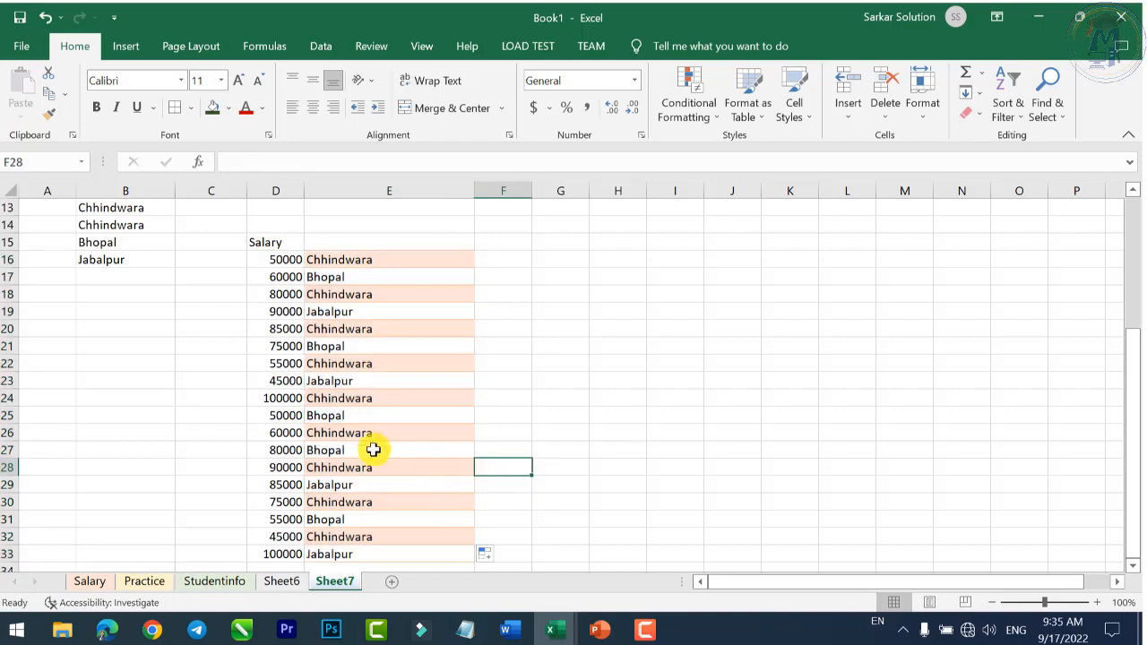
Step: Change the city in E26 to Indore and the city in E28 to Satna
left_click(374, 435)
type("Indore")
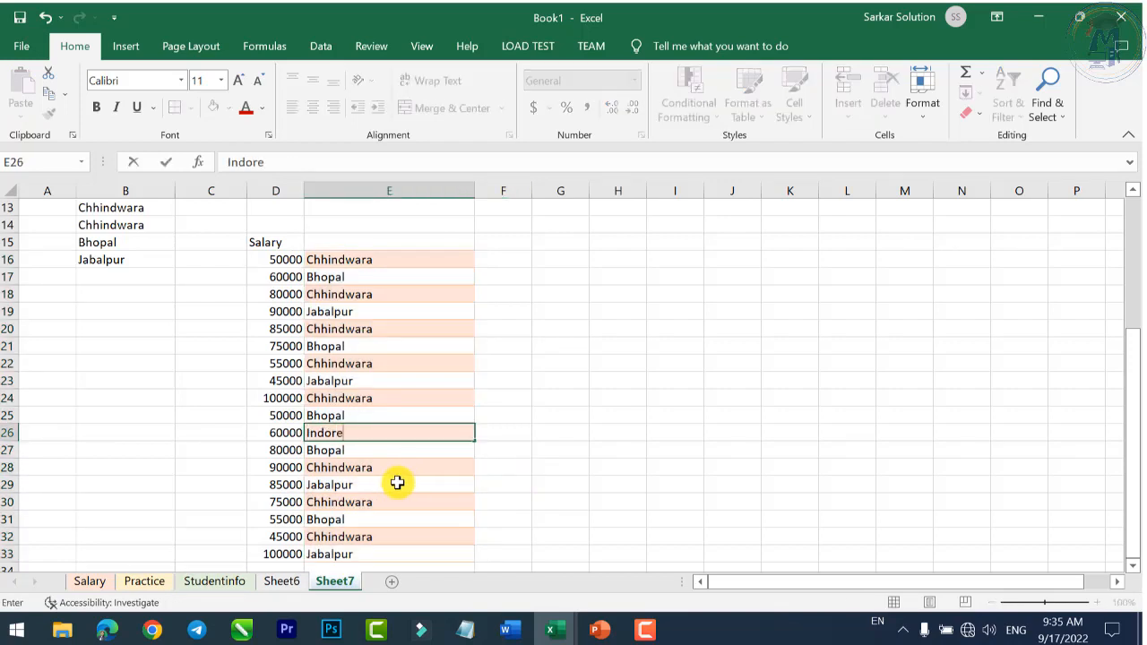
key("Return")
left_click(334, 483)
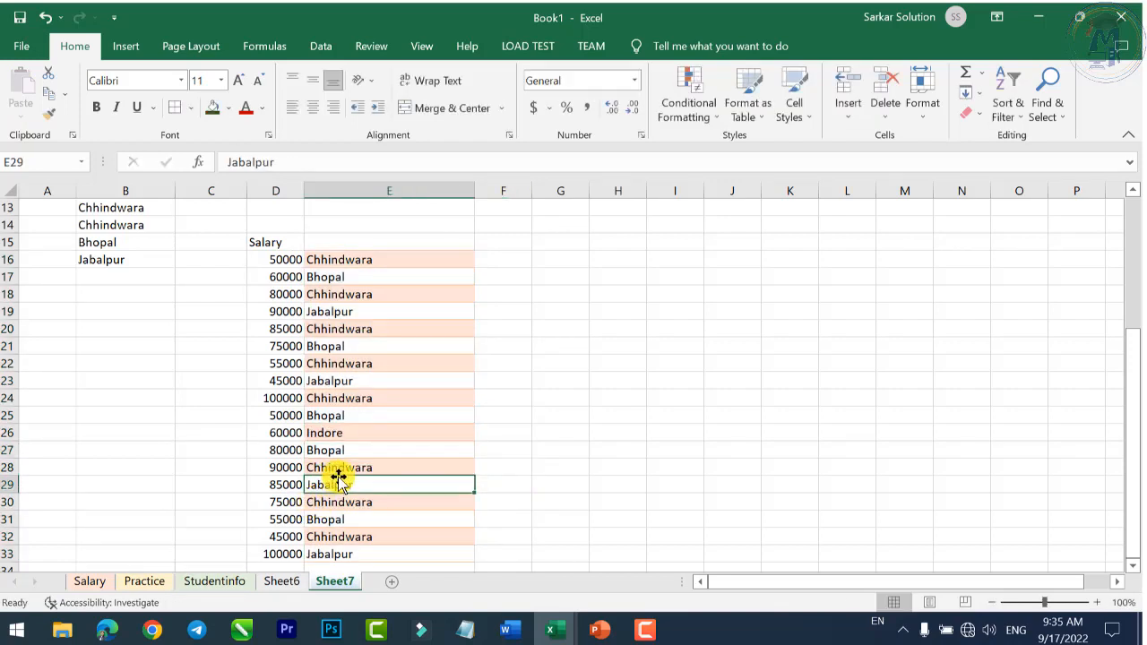
left_click(344, 466)
type("Satna")
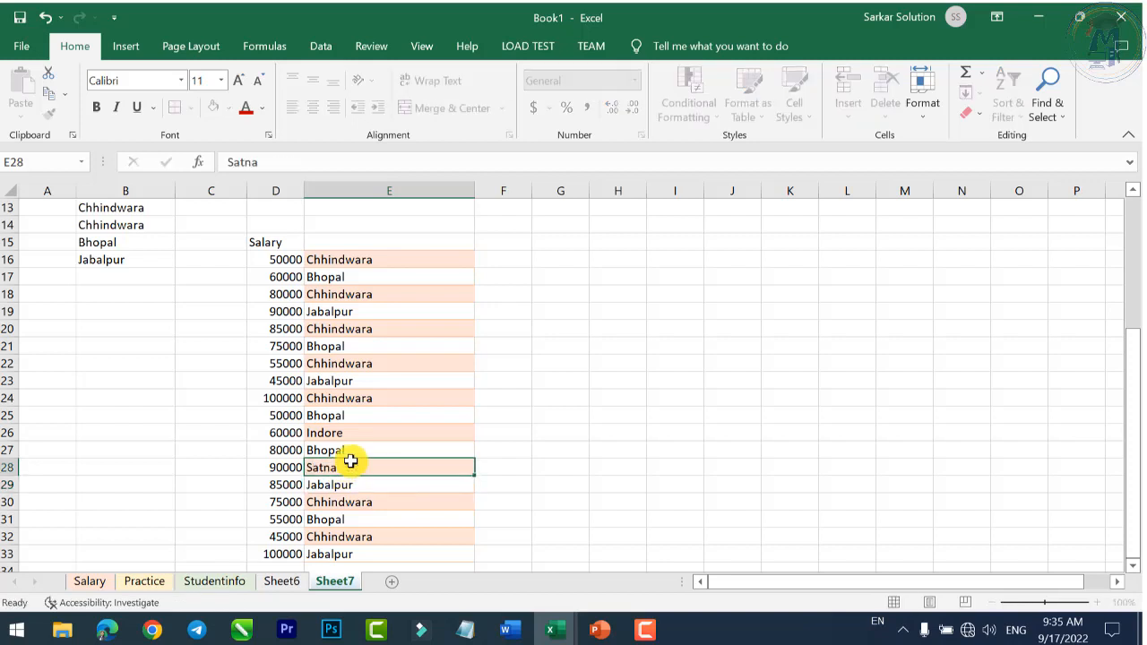
key("Return")
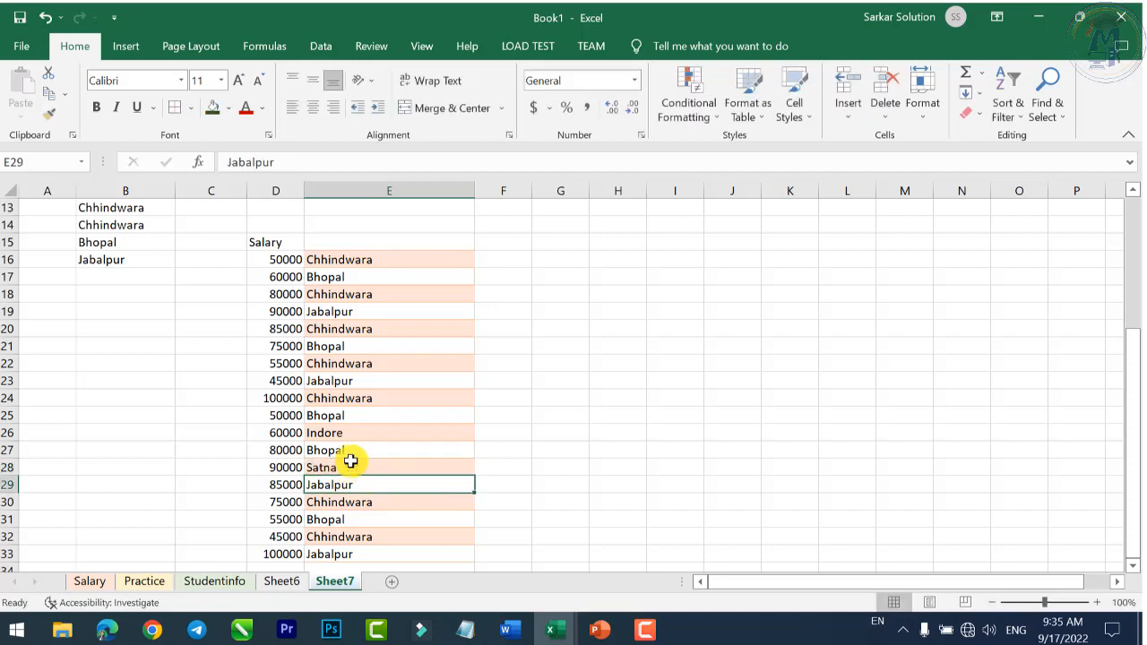
Step: Clear the formats of the city names in E16:E33
left_click_drag(378, 256, 421, 553)
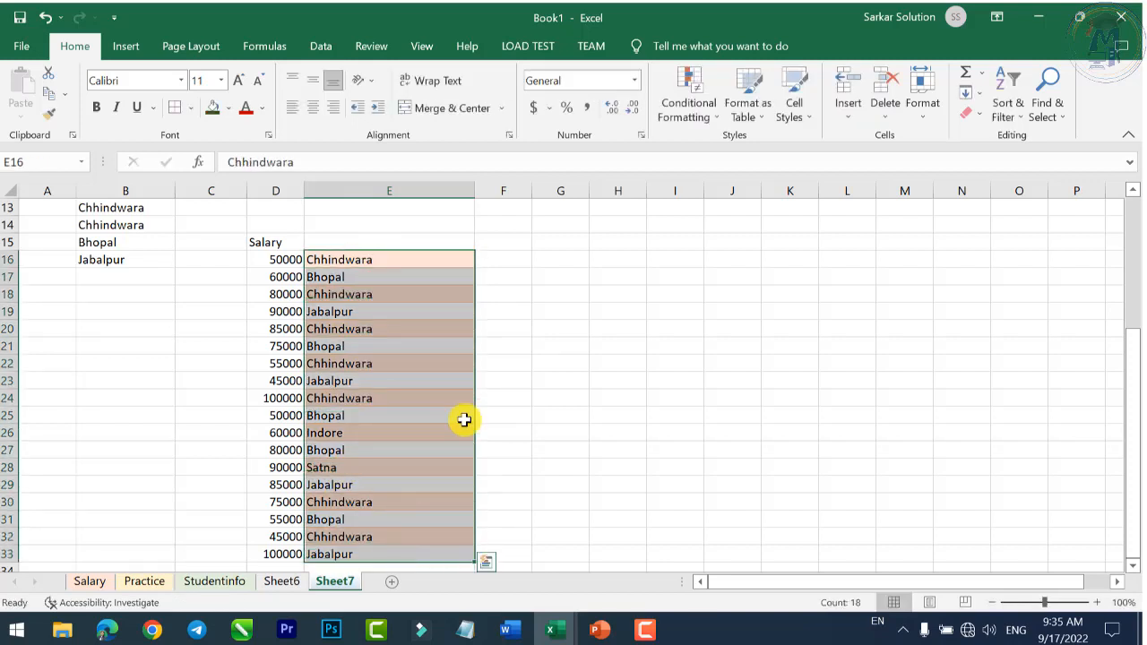
left_click(719, 126)
mouse_move(758, 148)
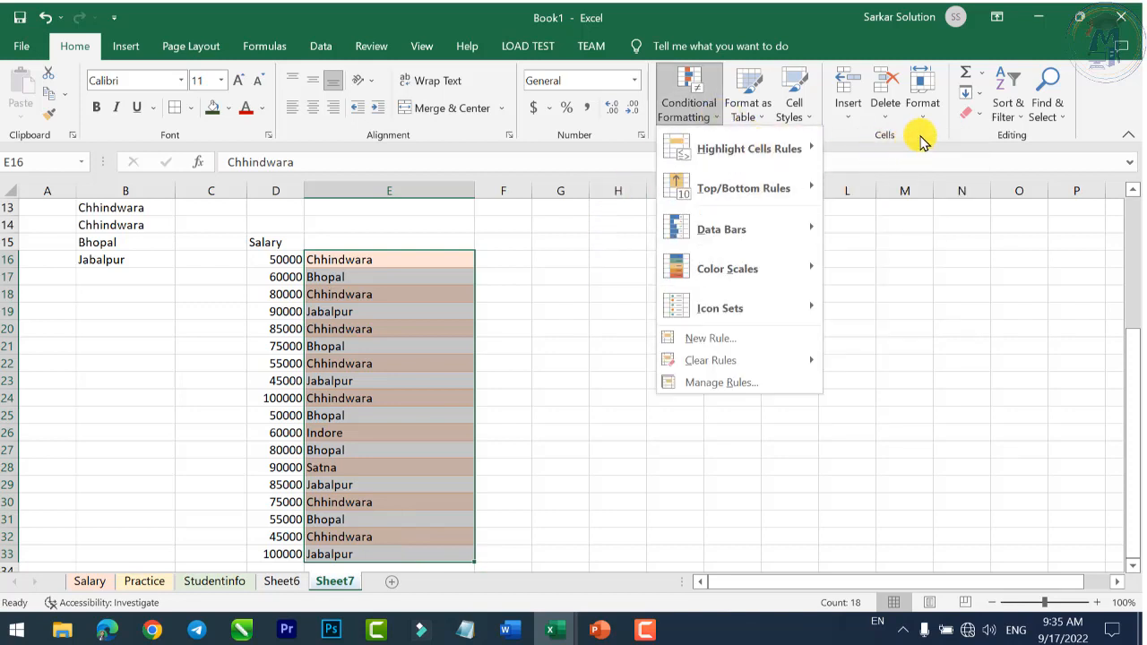
left_click(965, 115)
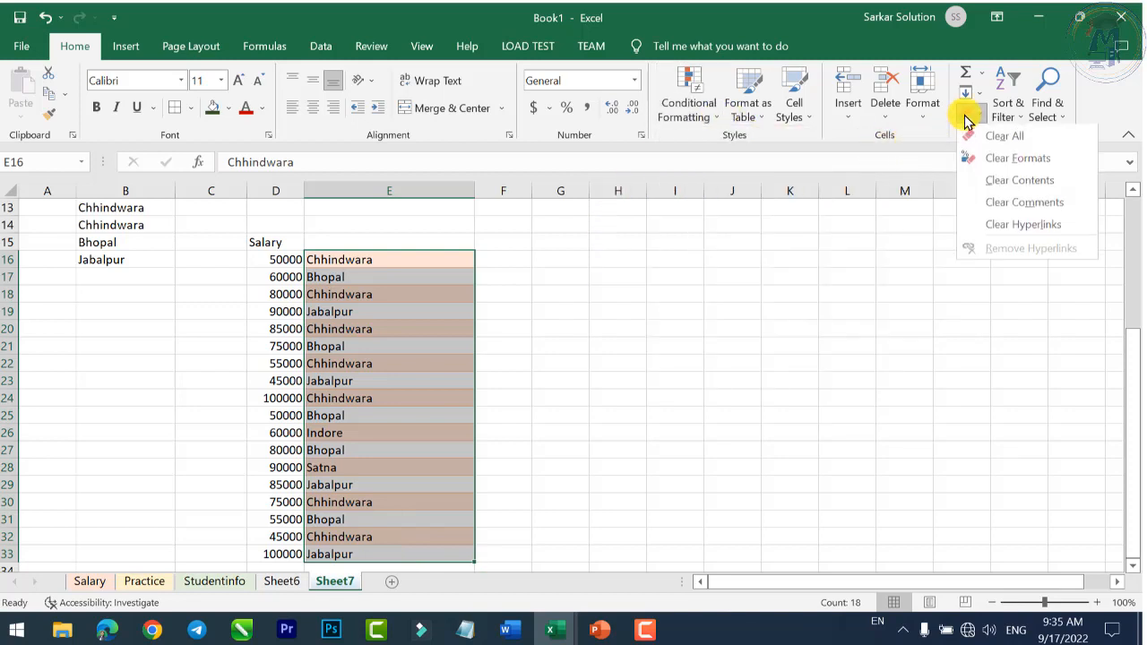
left_click(996, 158)
Step: Start a Text That Contains highlight rule on the city names in E16:E33 with the text Chhindwara
left_click(707, 103)
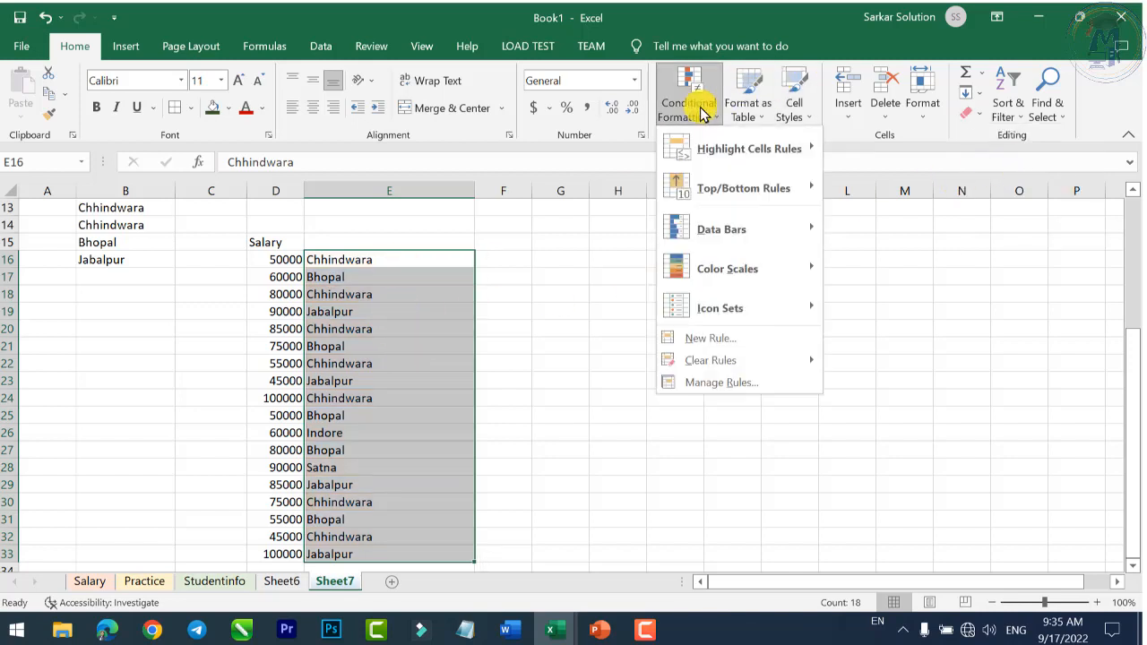
mouse_move(752, 153)
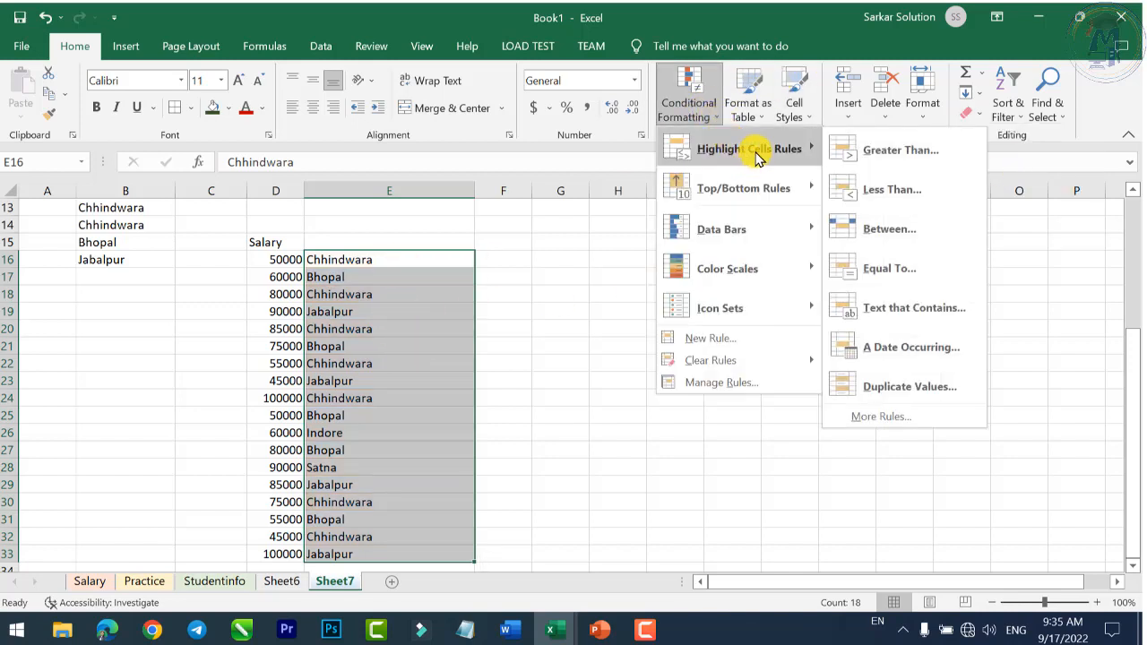
left_click(910, 310)
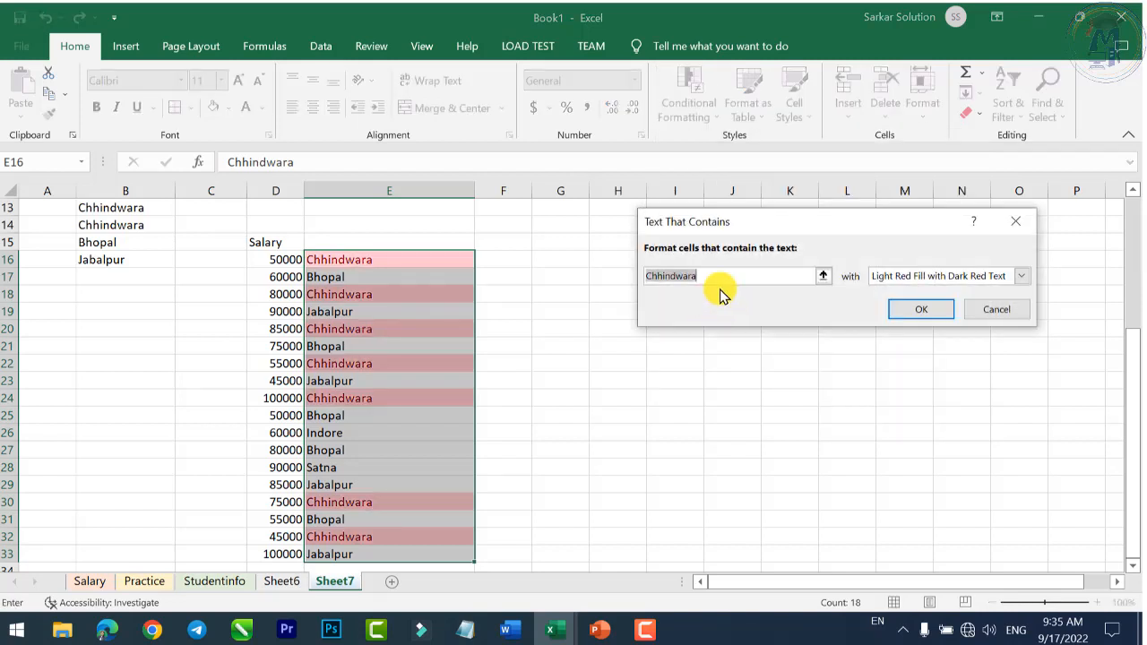
left_click_drag(778, 221, 796, 212)
left_click_drag(749, 271, 655, 272)
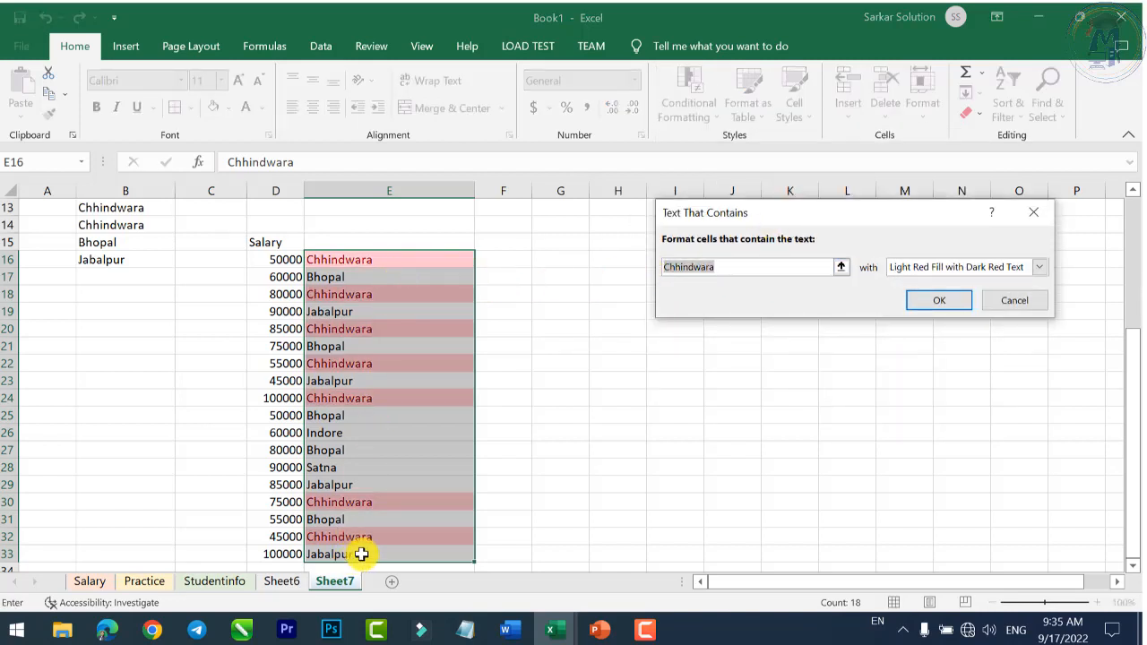
Step: Try the Yellow Fill with Dark Yellow Text, Green Fill with Dark Green Text and Light Red Fill formats for the Text That Contains rule
left_click(983, 277)
left_click(947, 300)
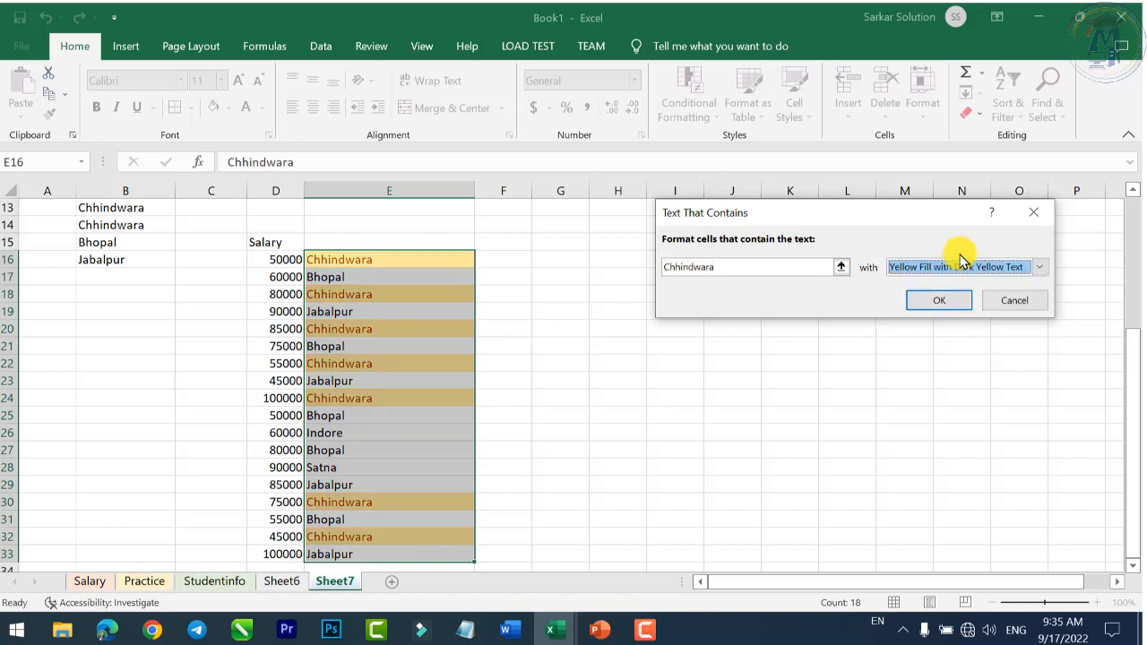
left_click(949, 267)
left_click(936, 309)
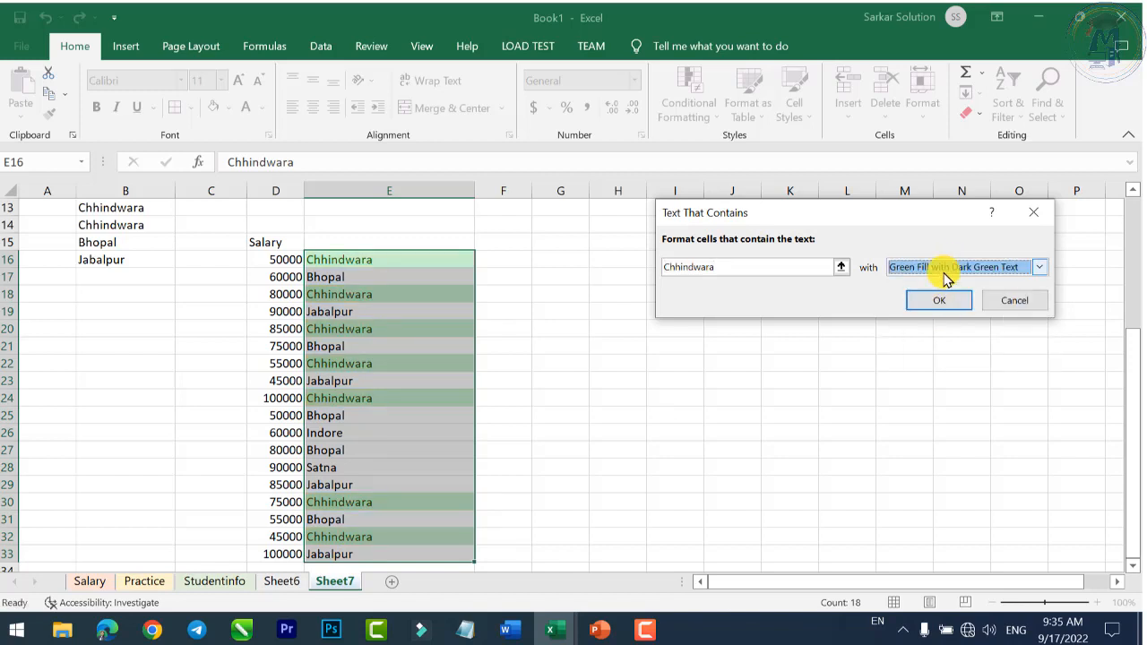
left_click(953, 267)
left_click(942, 322)
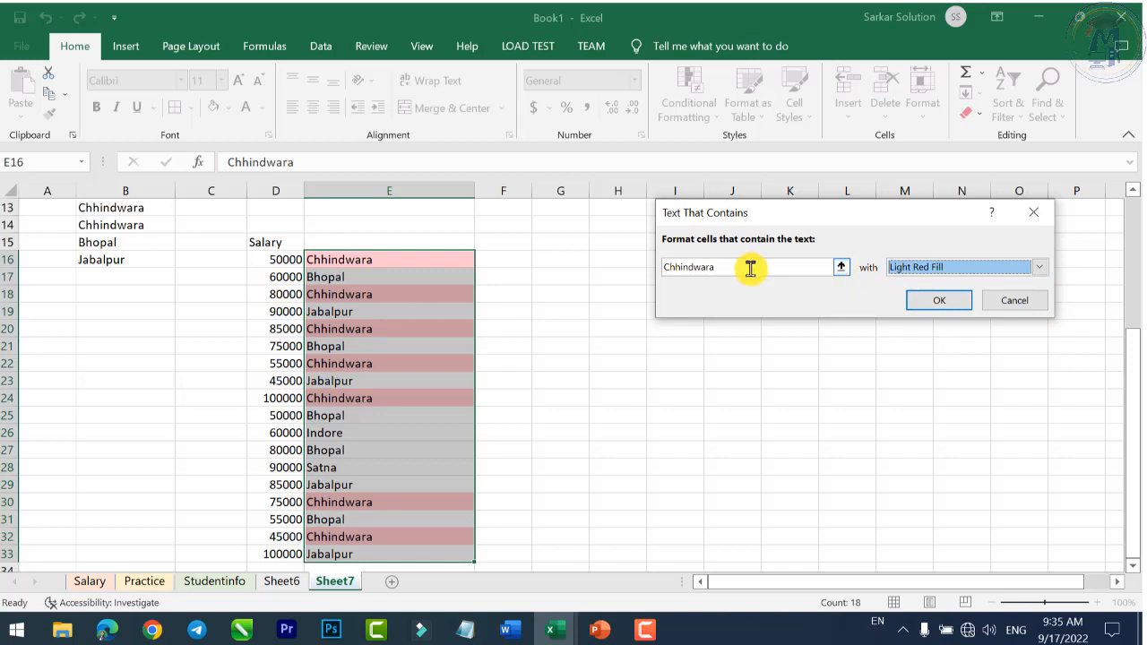
Step: Set the Text That Contains rule's text to Bhopal
left_click(674, 272)
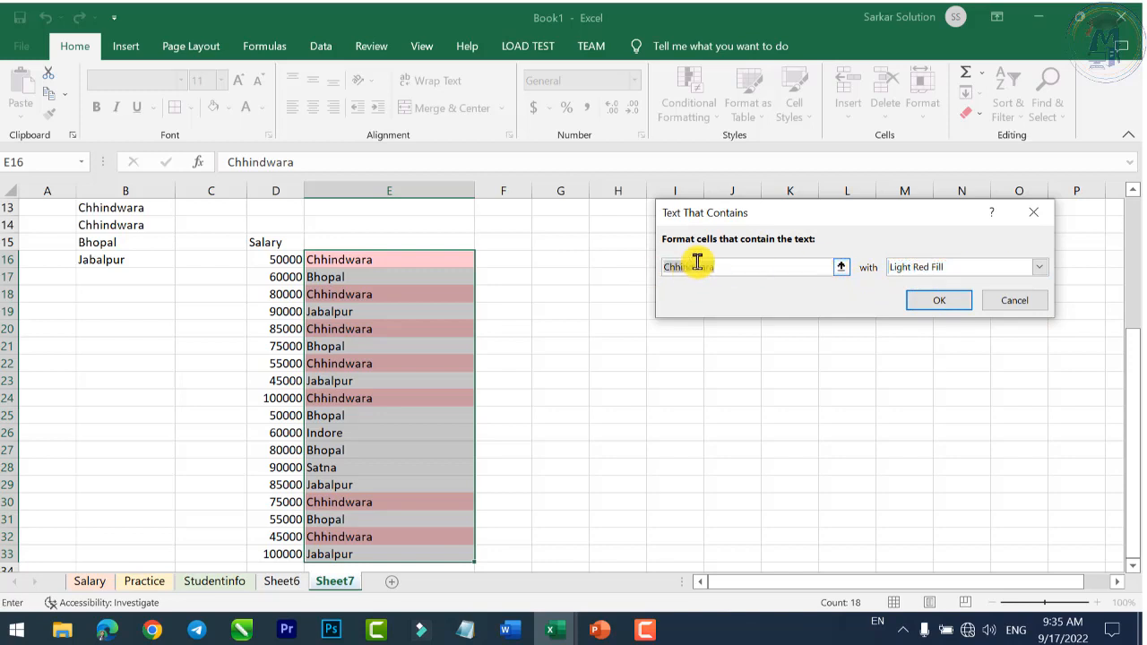
type("Bh")
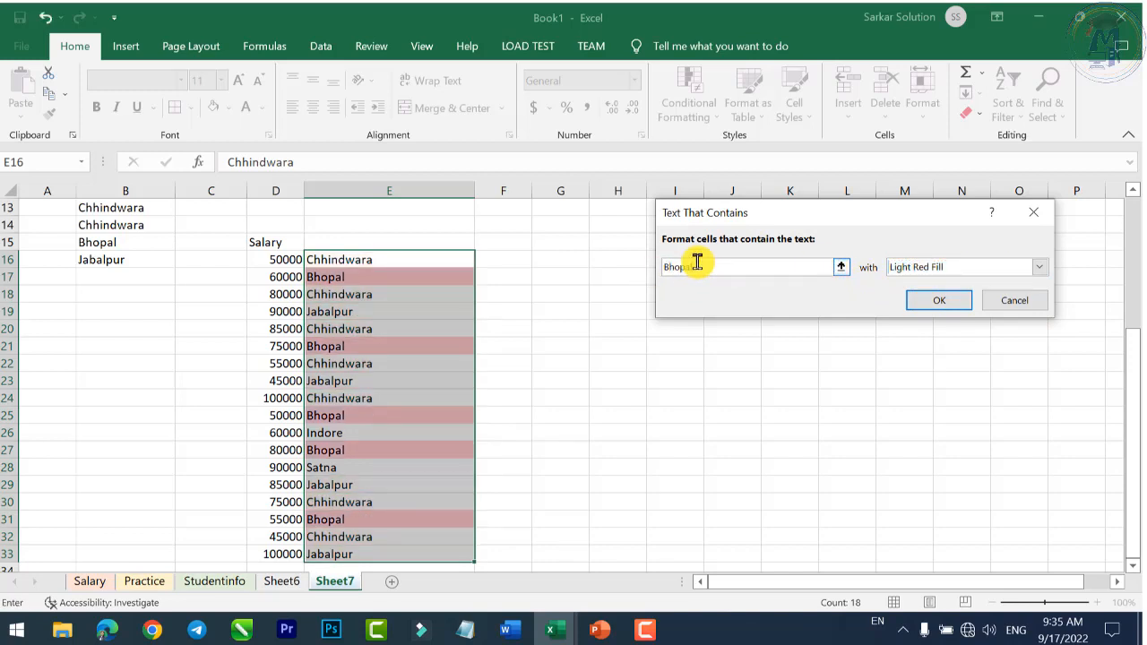
type("opal")
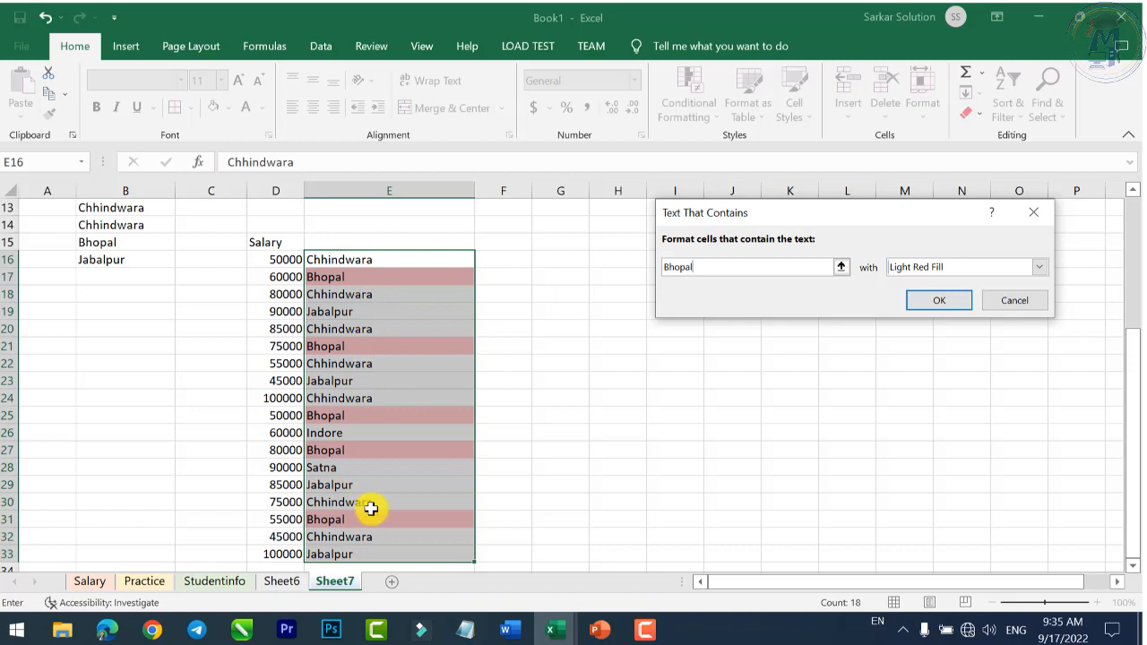
Step: Try Indore as the Text That Contains rule's text and cancel the rule
left_click(697, 266)
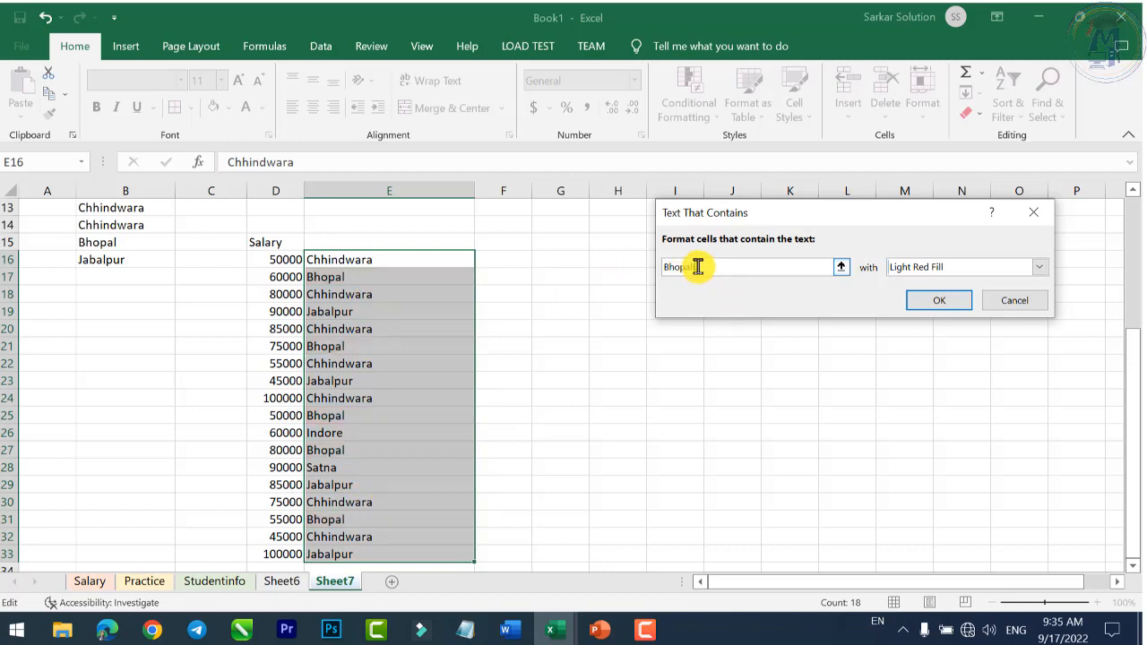
key("BackSpace")
key("BackSpace")
key("BackSpace")
key("BackSpace")
key("BackSpace")
key("BackSpace")
type("Indore")
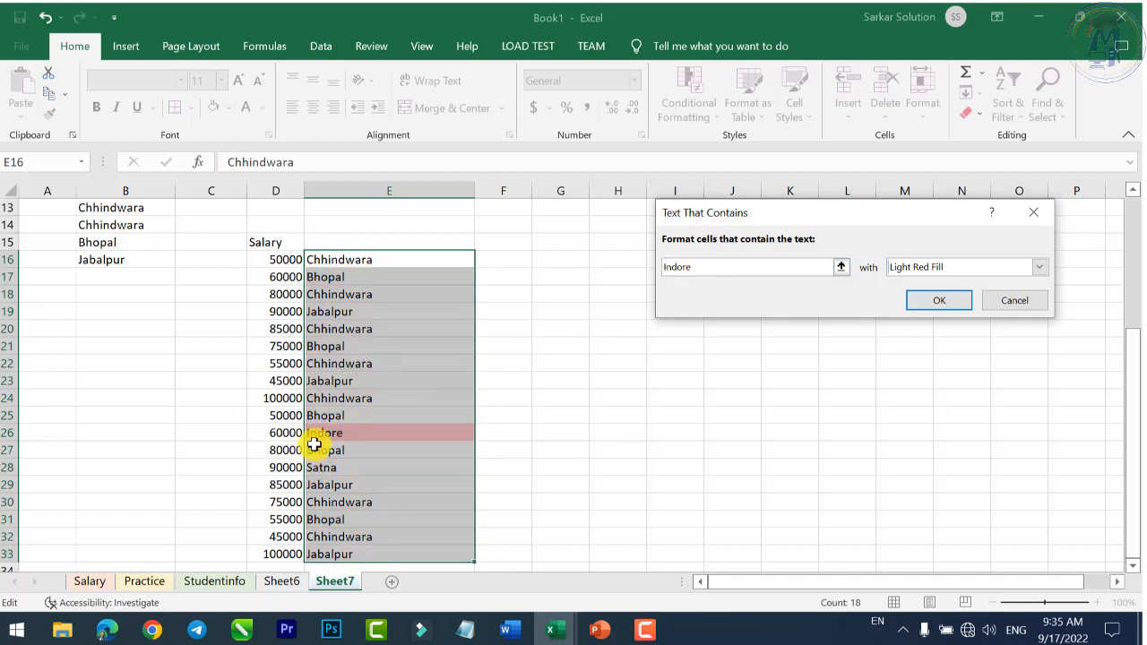
left_click(1015, 301)
left_click(712, 106)
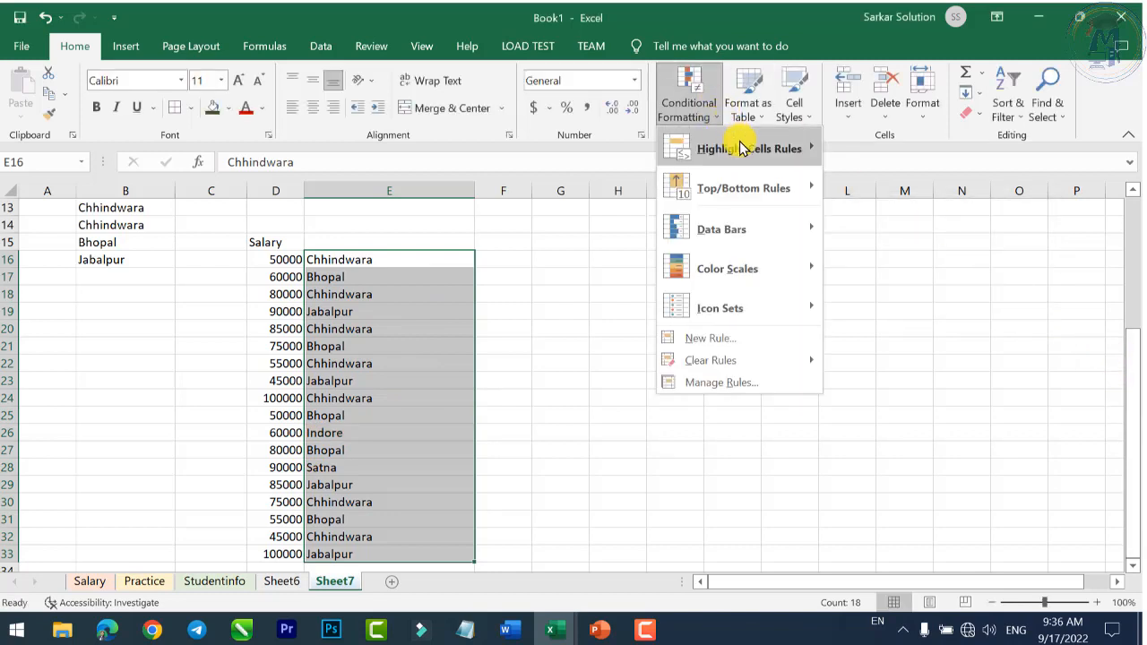
mouse_move(744, 148)
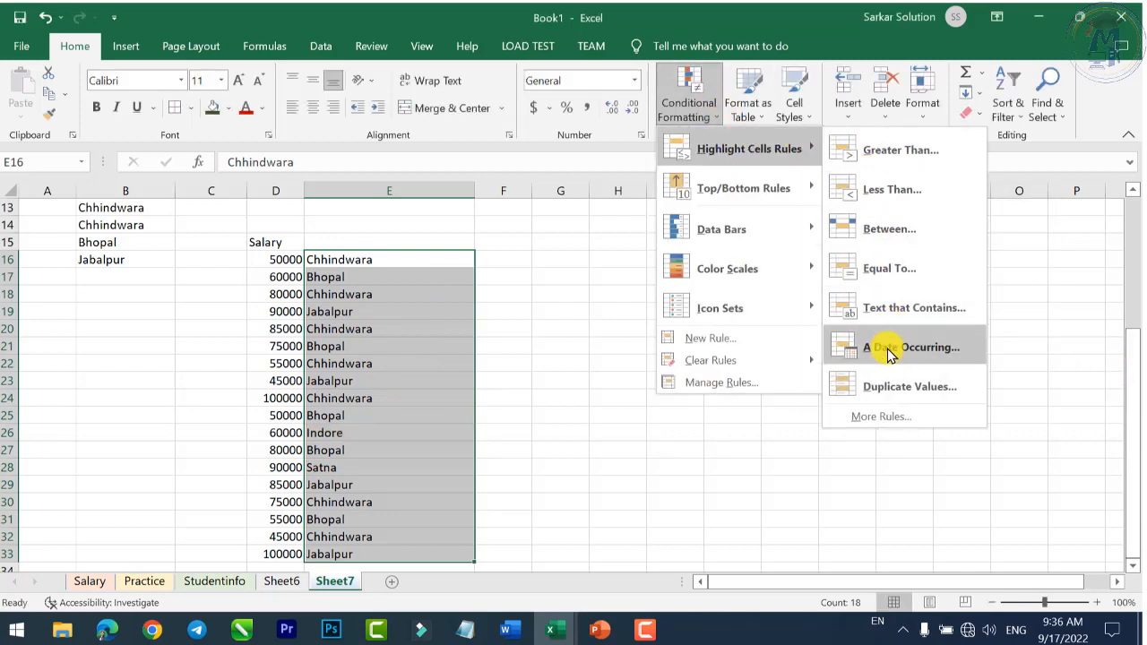
left_click(593, 369)
left_click(502, 261)
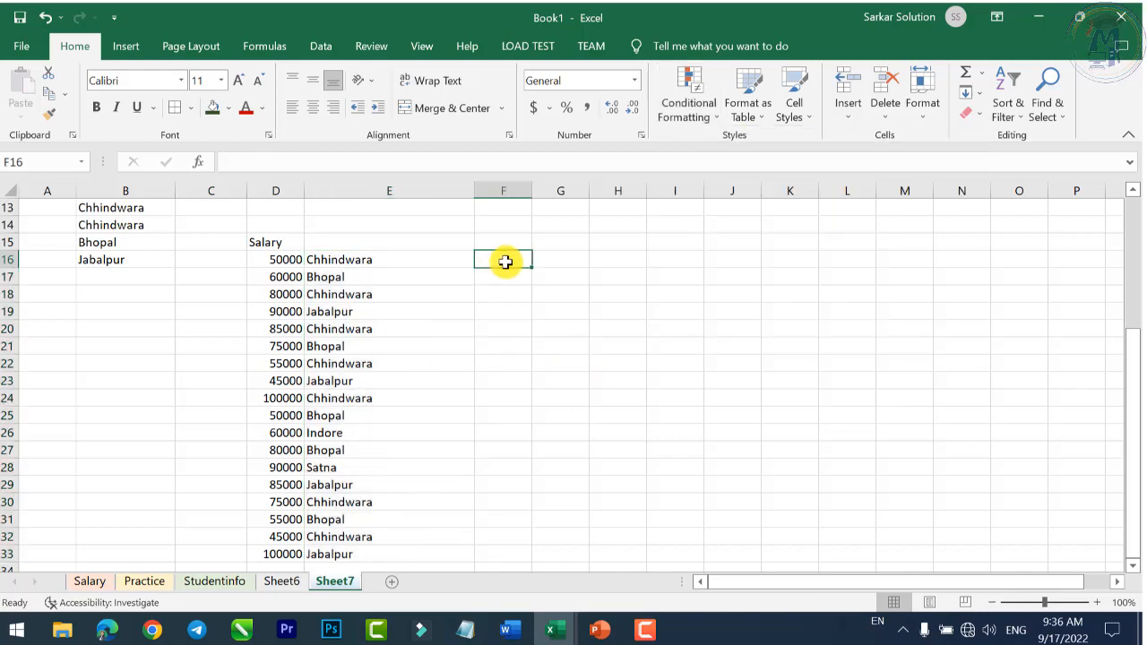
Step: Enter the header Date in C15, beside the Salary header
scroll(699, 310, "up", 4, "ctrl")
scroll(448, 315, "up", 1)
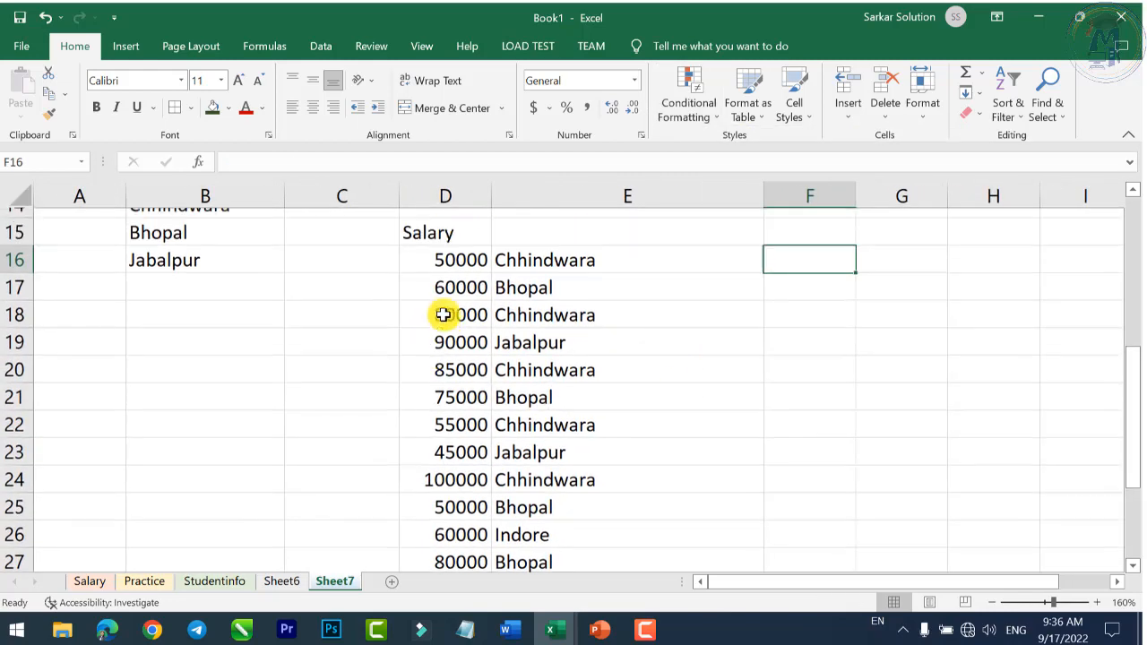
left_click(328, 284)
type("Da")
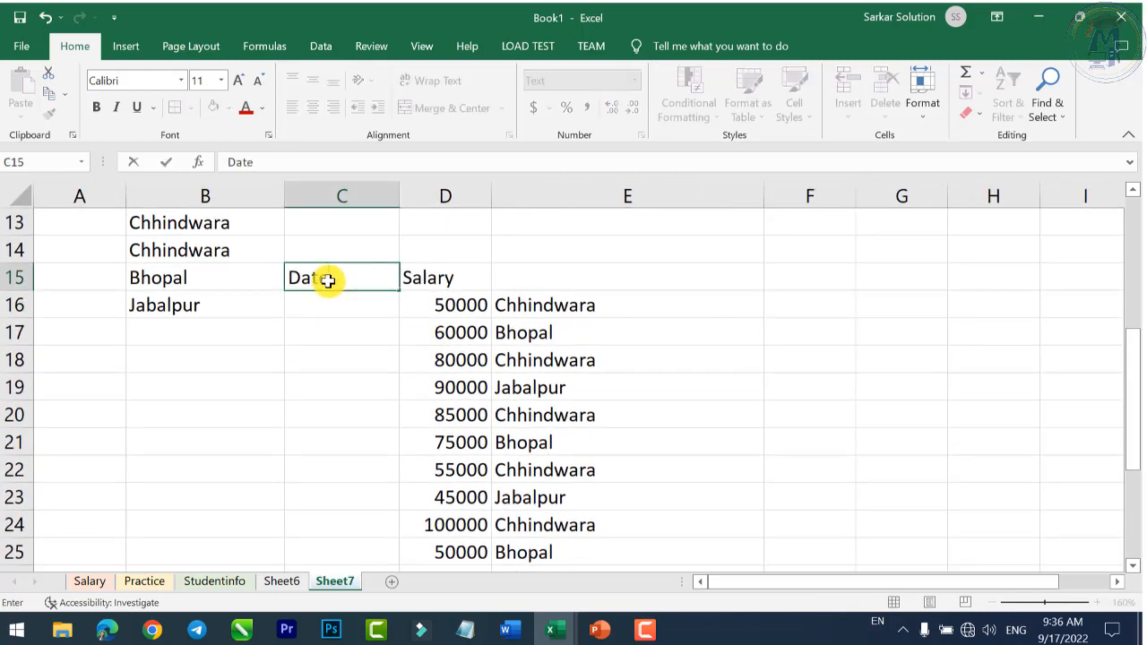
type("te")
key("Return")
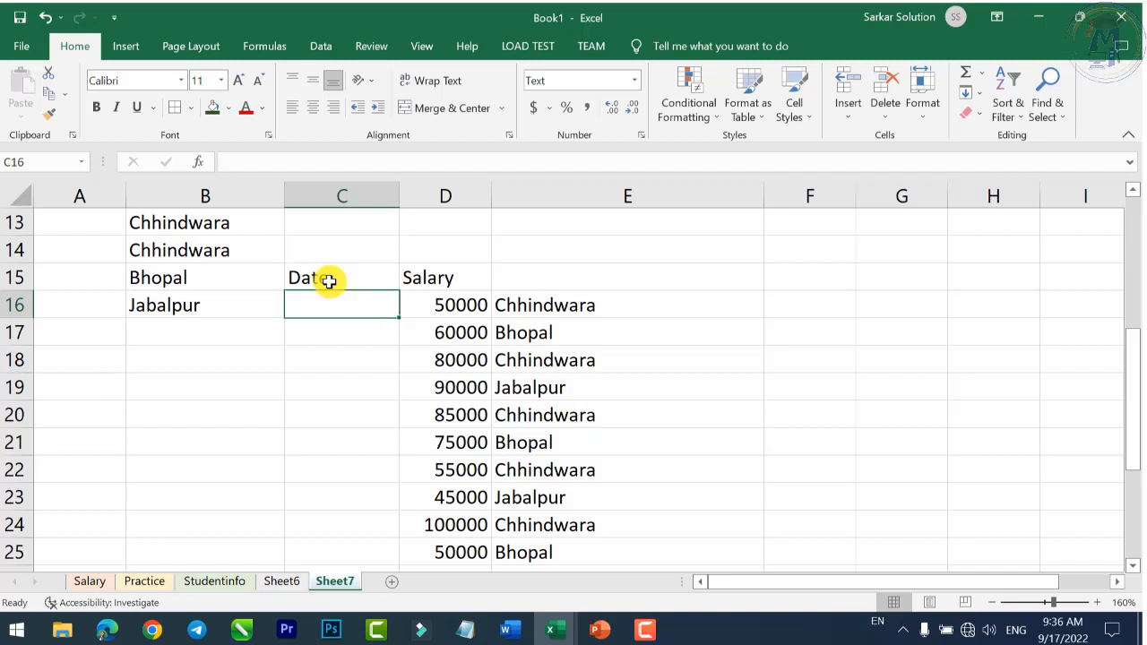
Step: Enter 25 Aug as the first date in C16, with a capital A
type("25 aug")
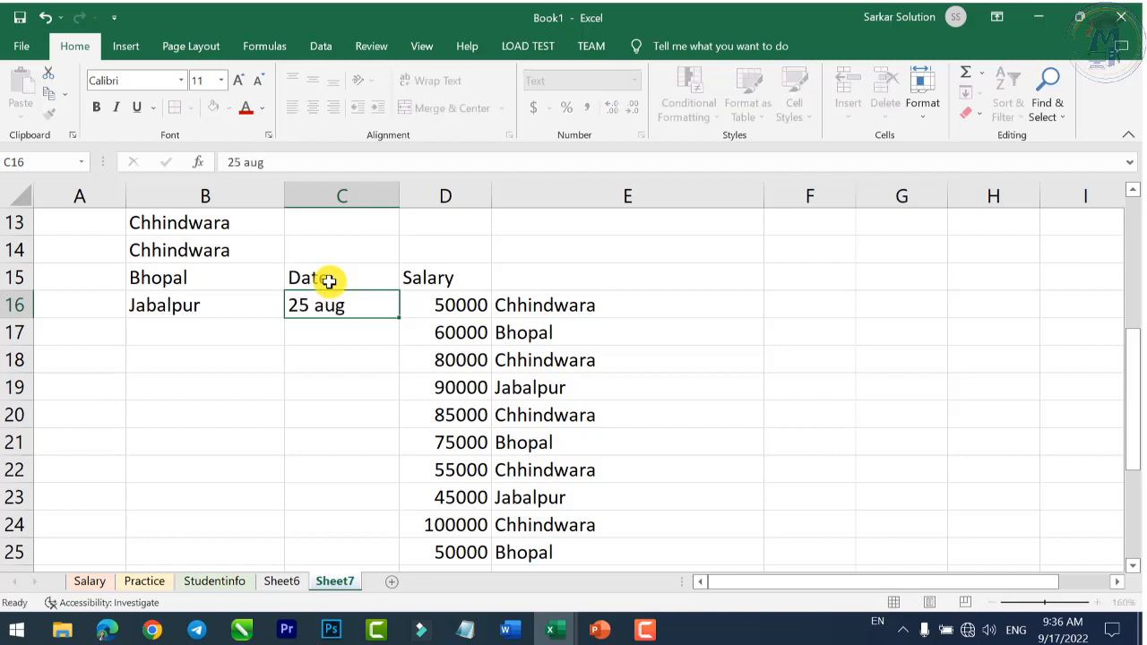
key("Return")
left_click(342, 308)
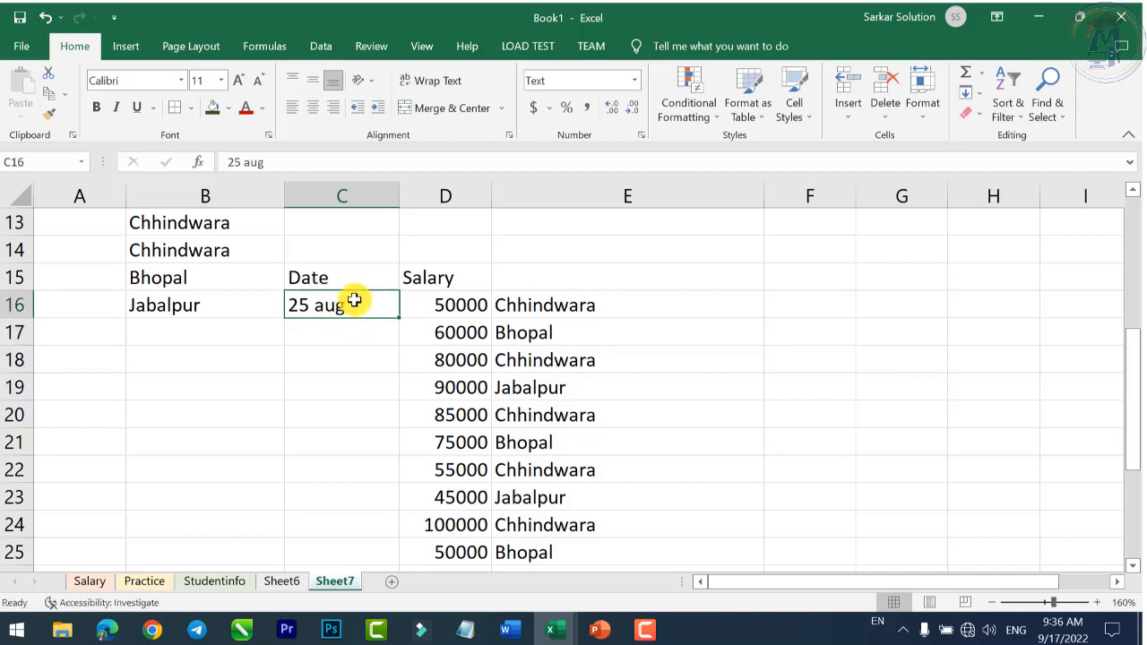
double_click(383, 308)
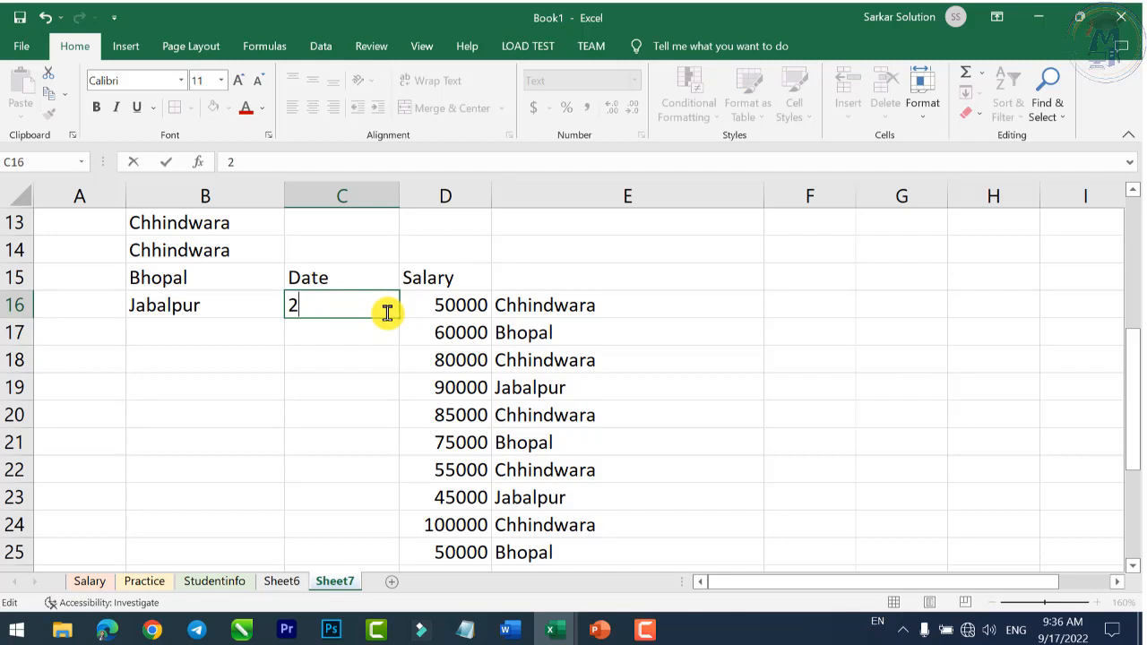
type("g")
key("Return")
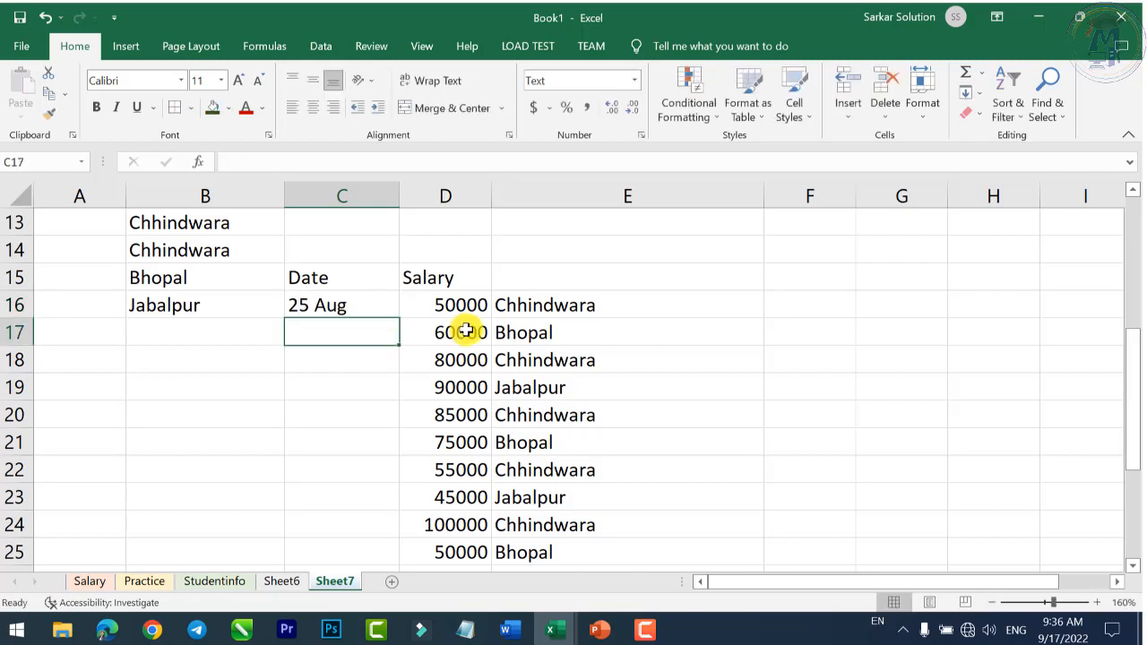
Step: Clear the text date from C16 and format the cell as Short Date
left_click(314, 308)
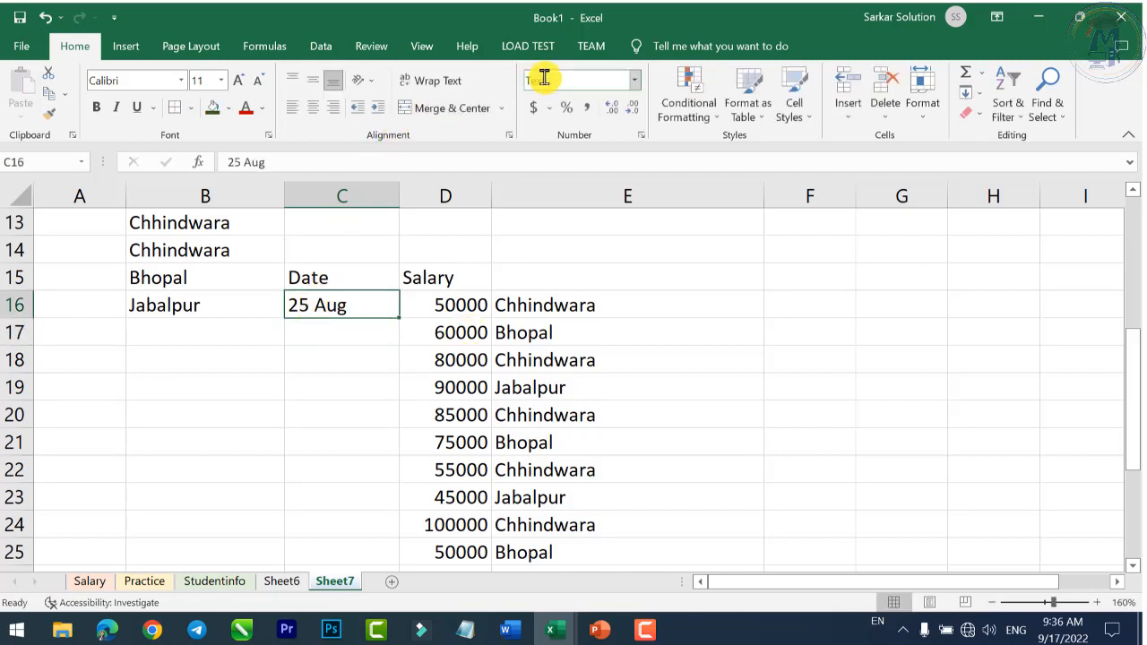
left_click(615, 80)
left_click(633, 80)
left_click(582, 266)
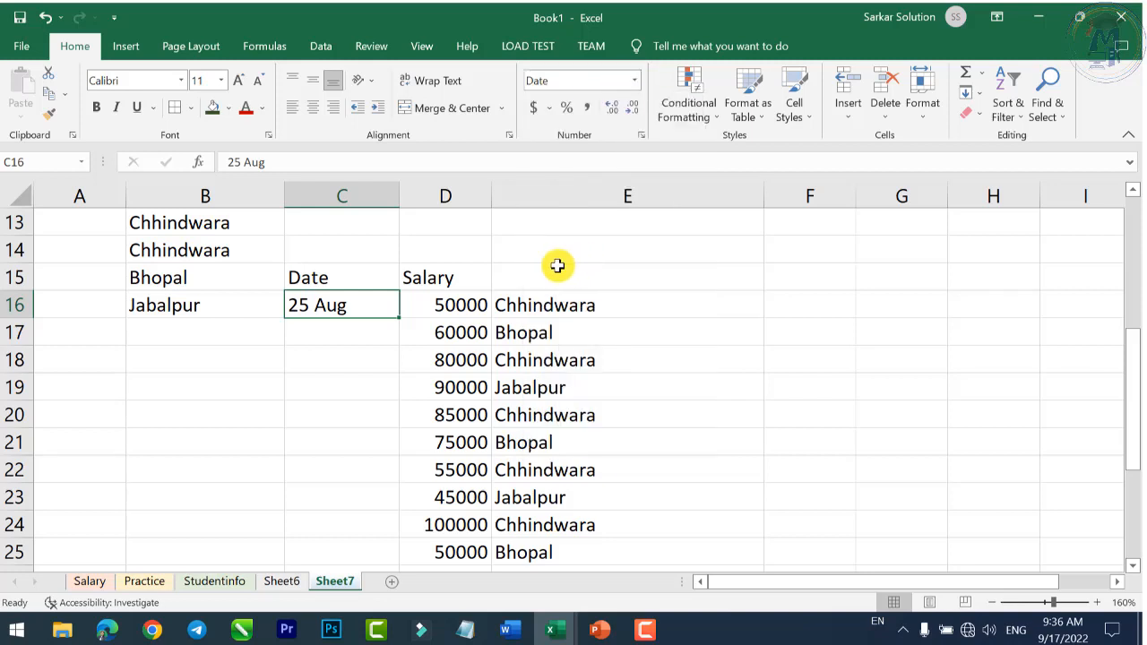
key("Return")
left_click(345, 308)
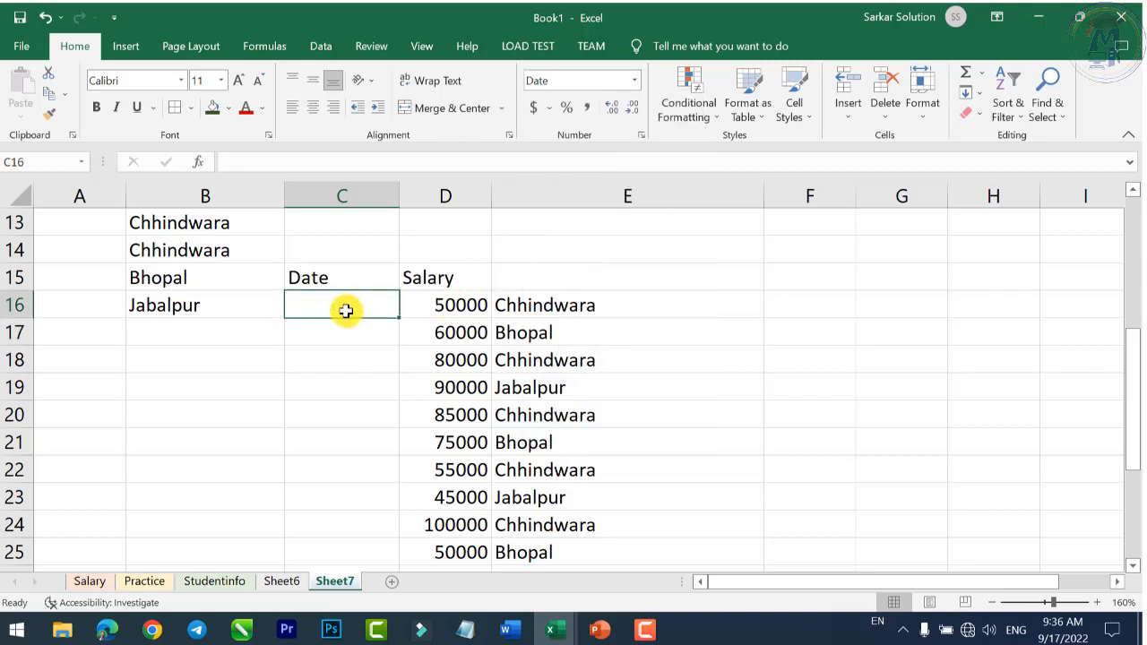
left_click(632, 81)
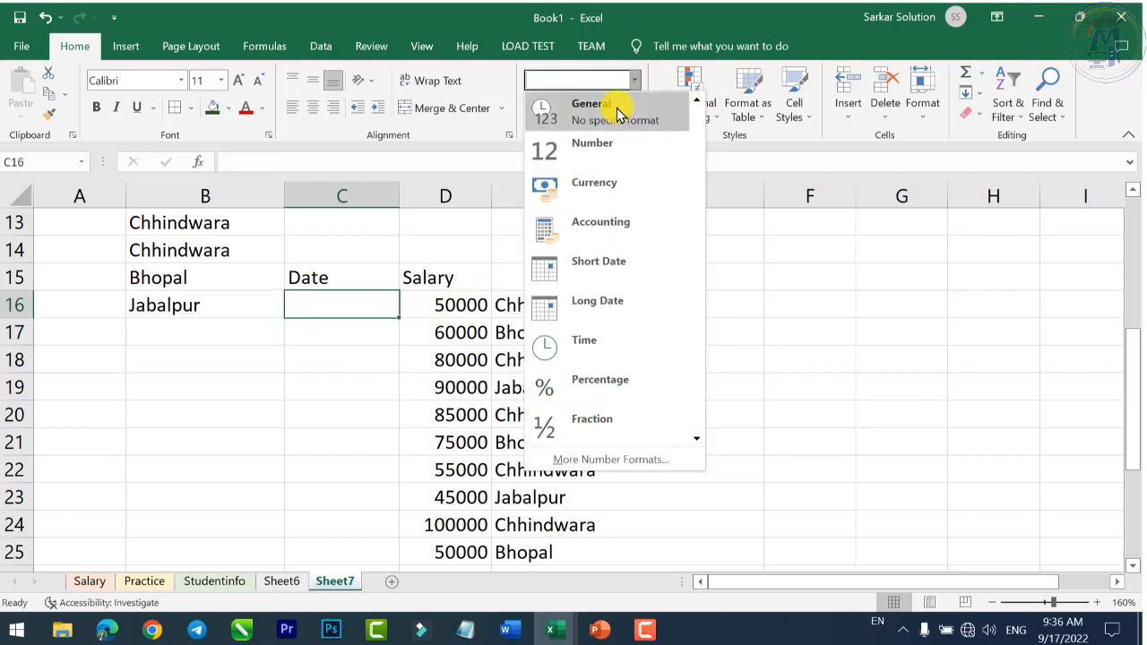
left_click(593, 266)
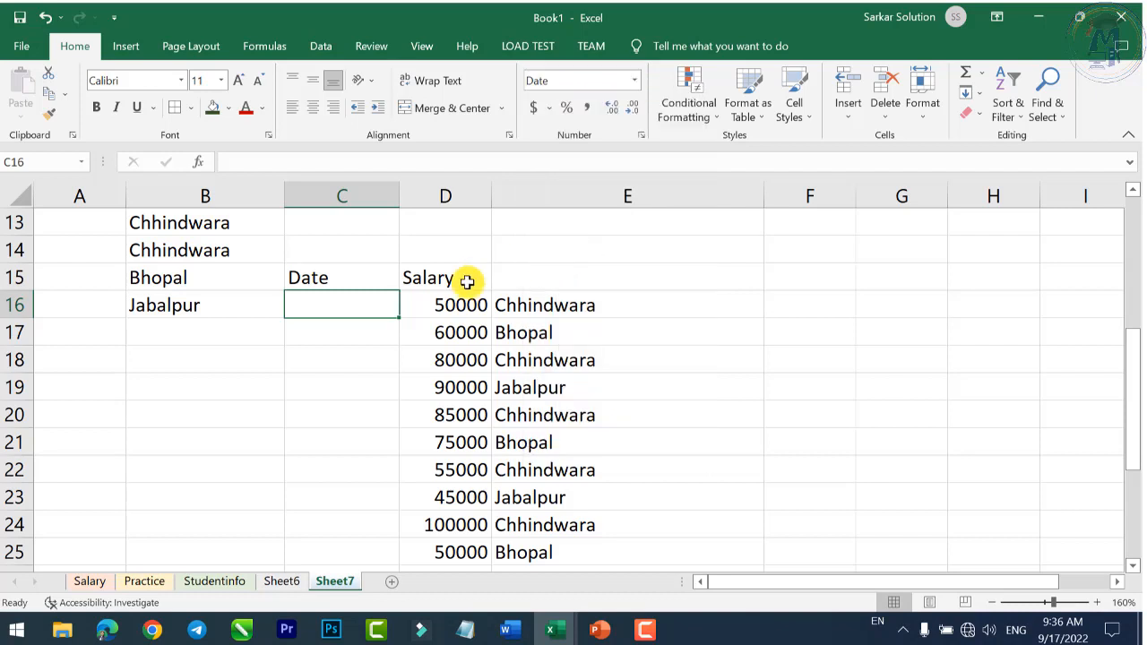
Step: Enter 8/25/2022 in C16 and fill the daily date series down to C58
type("25/202")
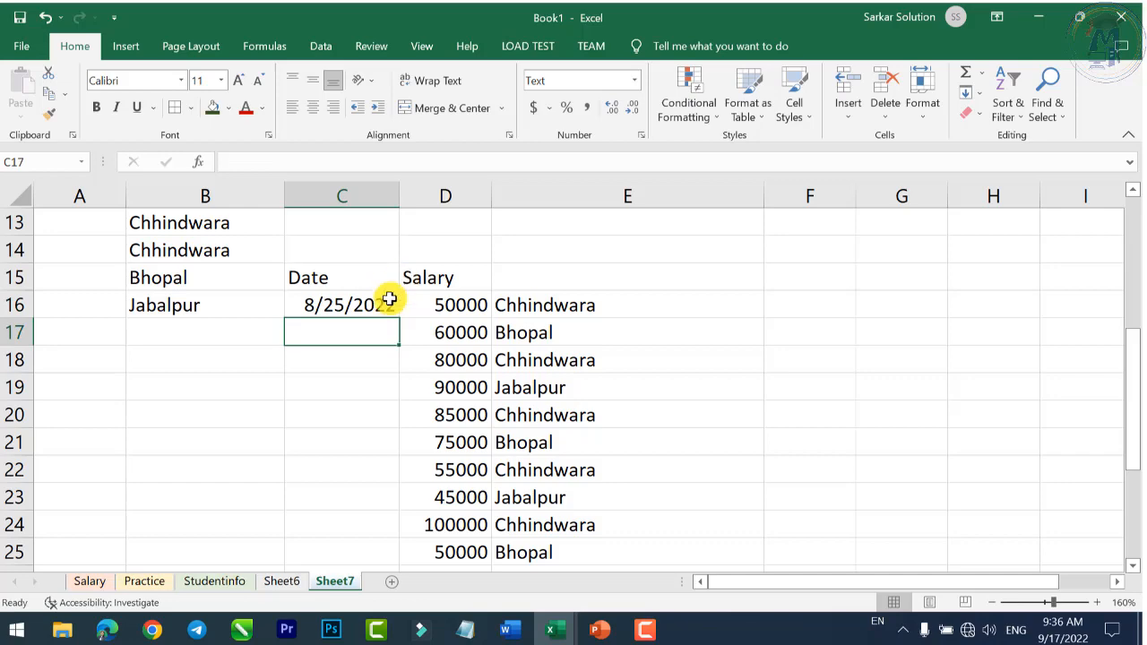
left_click(389, 300)
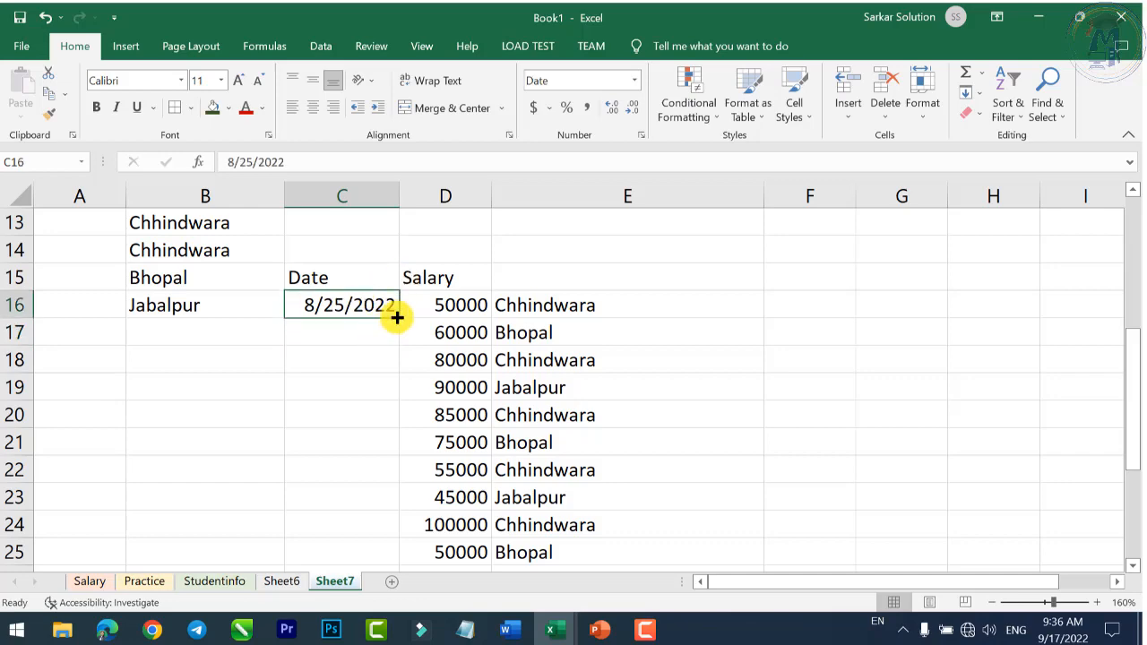
left_click_drag(397, 316, 389, 503)
scroll(402, 376, "up", 16)
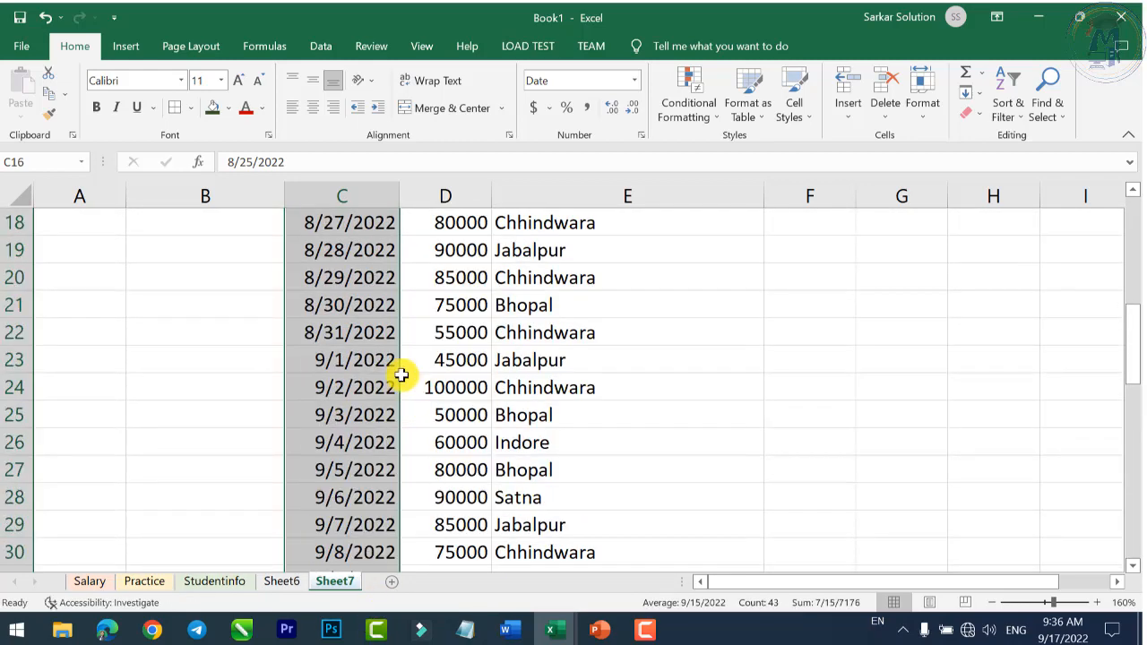
scroll(387, 366, "down", 7)
scroll(387, 367, "up", 4)
scroll(384, 366, "down", 1)
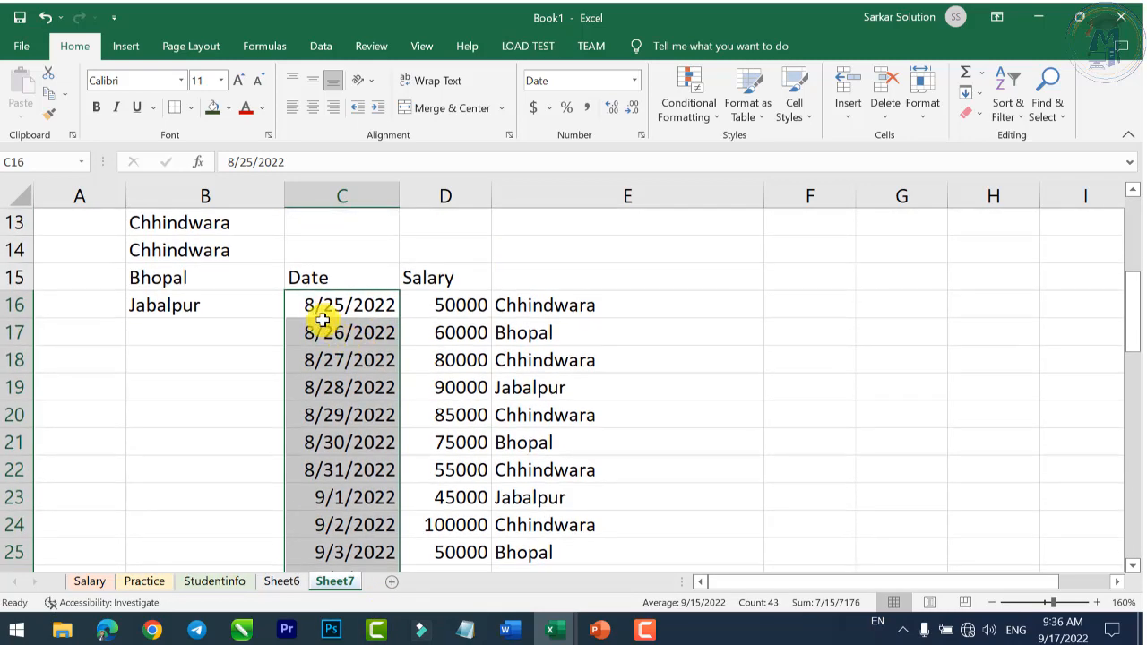
Step: Start an A Date Occurring highlight rule on the dates in C16:C58
left_click(316, 311)
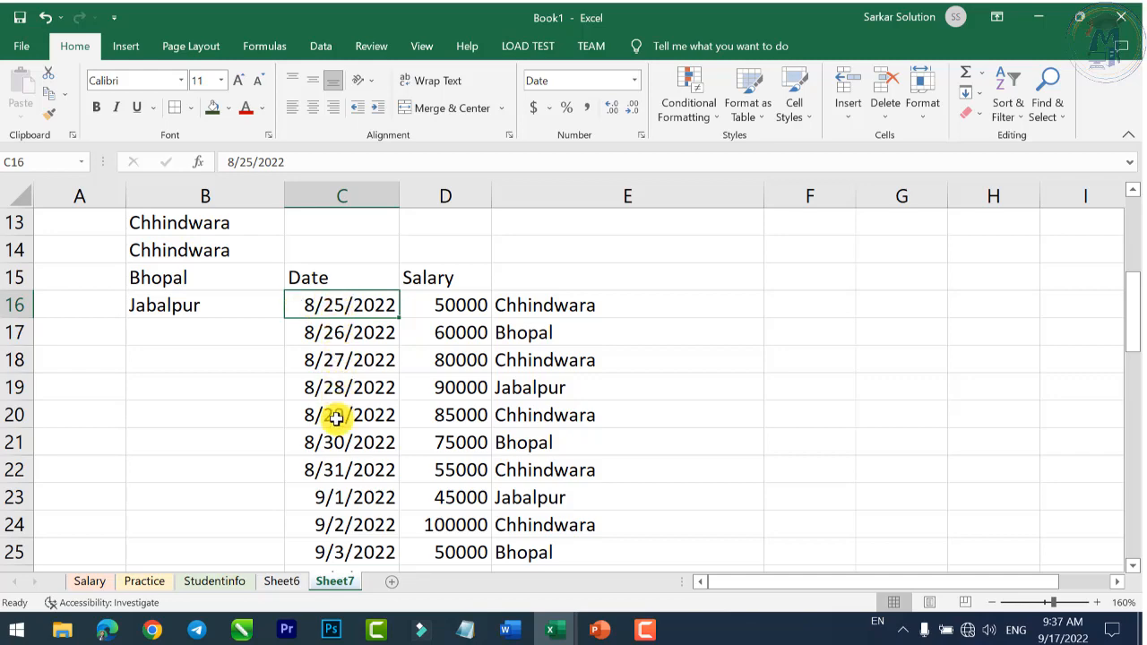
scroll(332, 494, "down", 2)
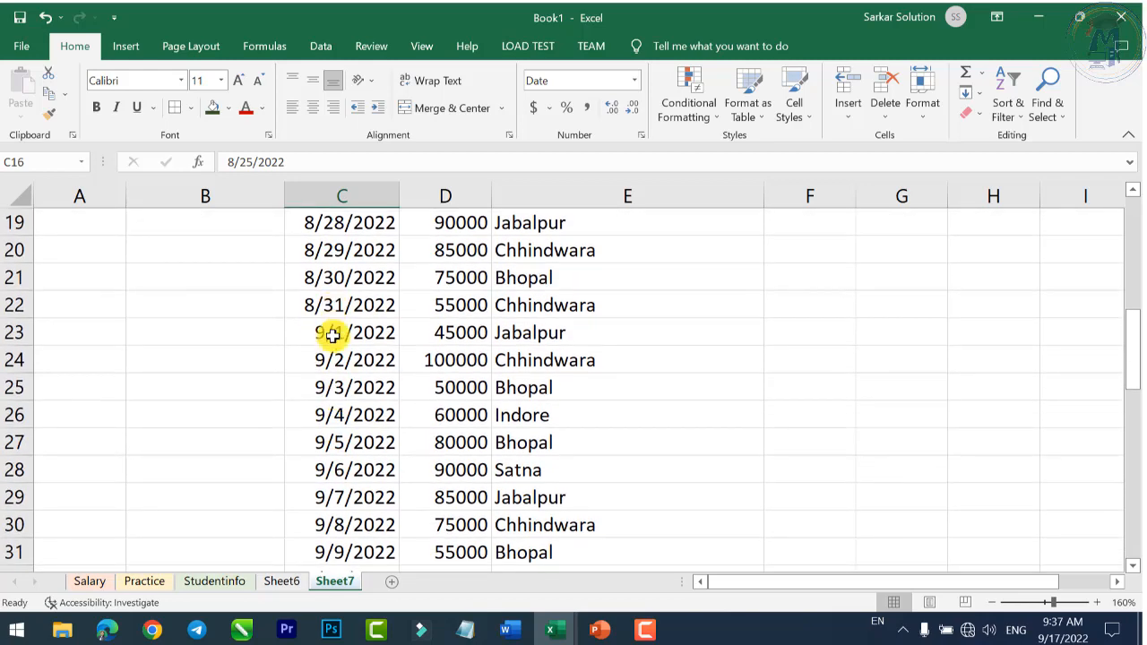
scroll(343, 410, "down", 10)
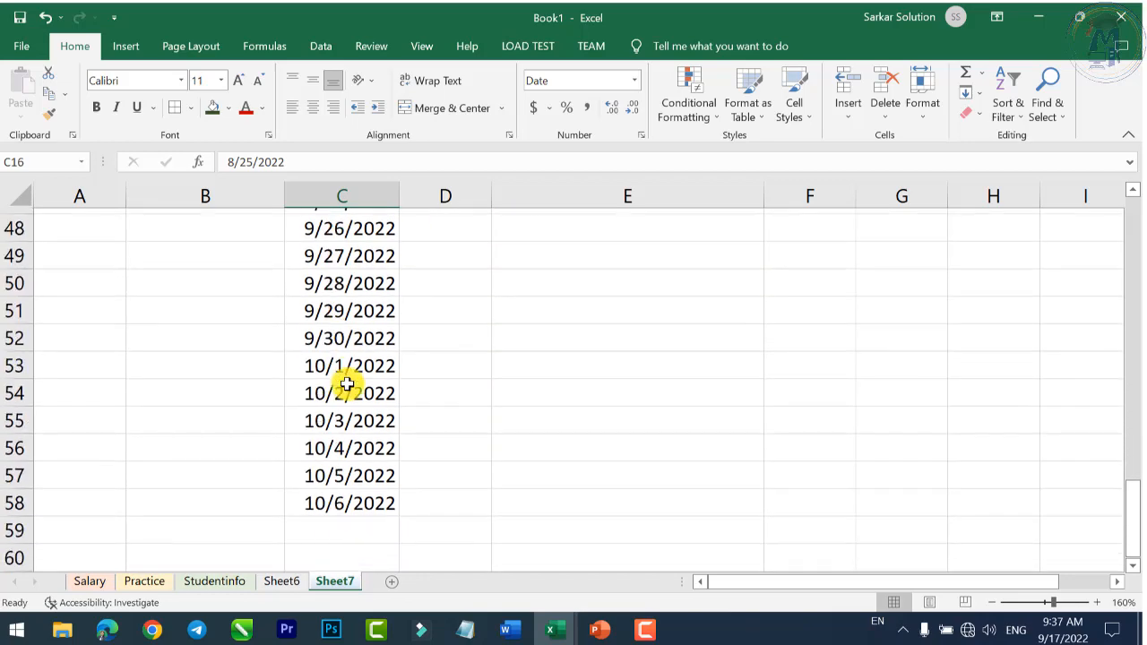
left_click(340, 463)
scroll(343, 460, "up", 11)
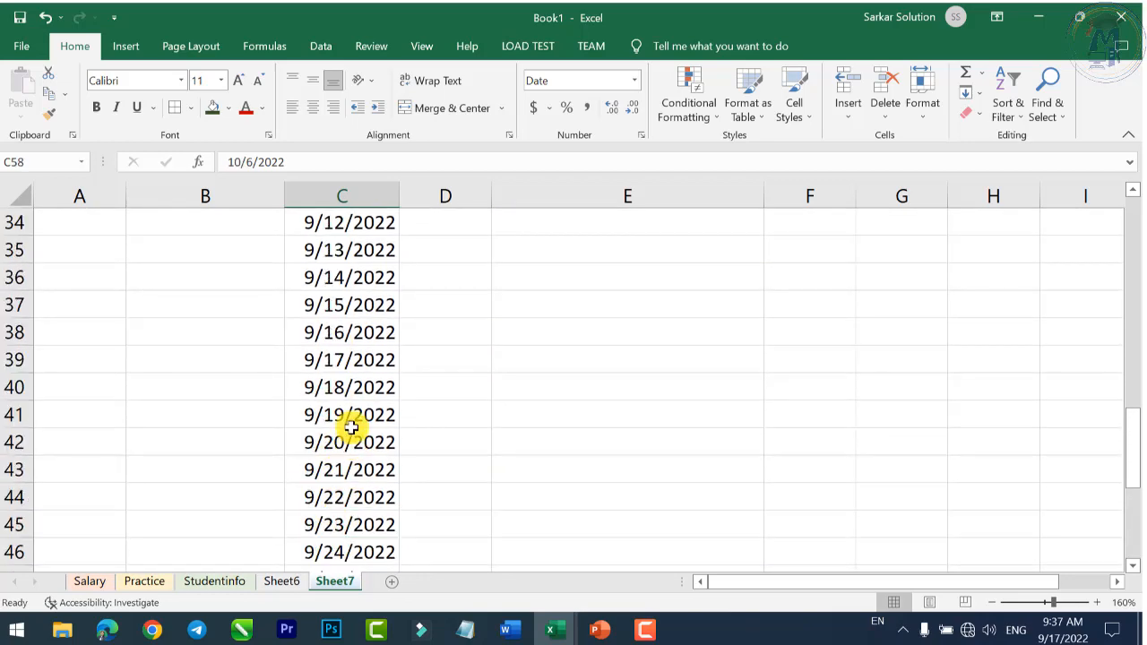
scroll(359, 374, "up", 2)
left_click(374, 387, "shift")
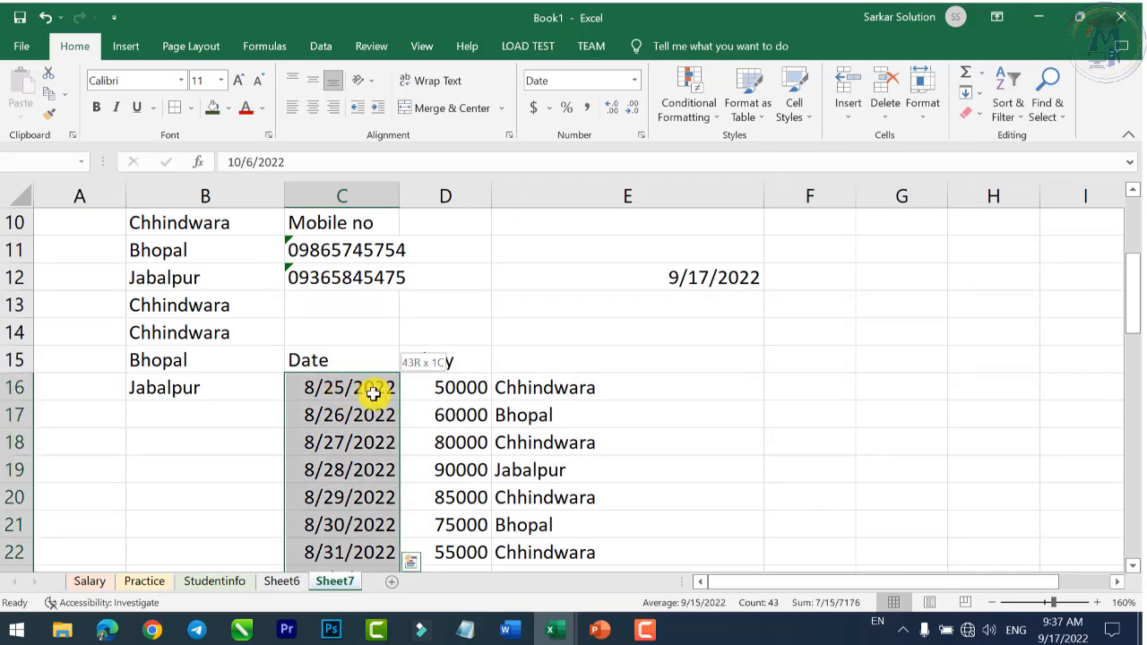
scroll(403, 386, "down", 4)
scroll(404, 380, "down", 1)
scroll(404, 380, "up", 6)
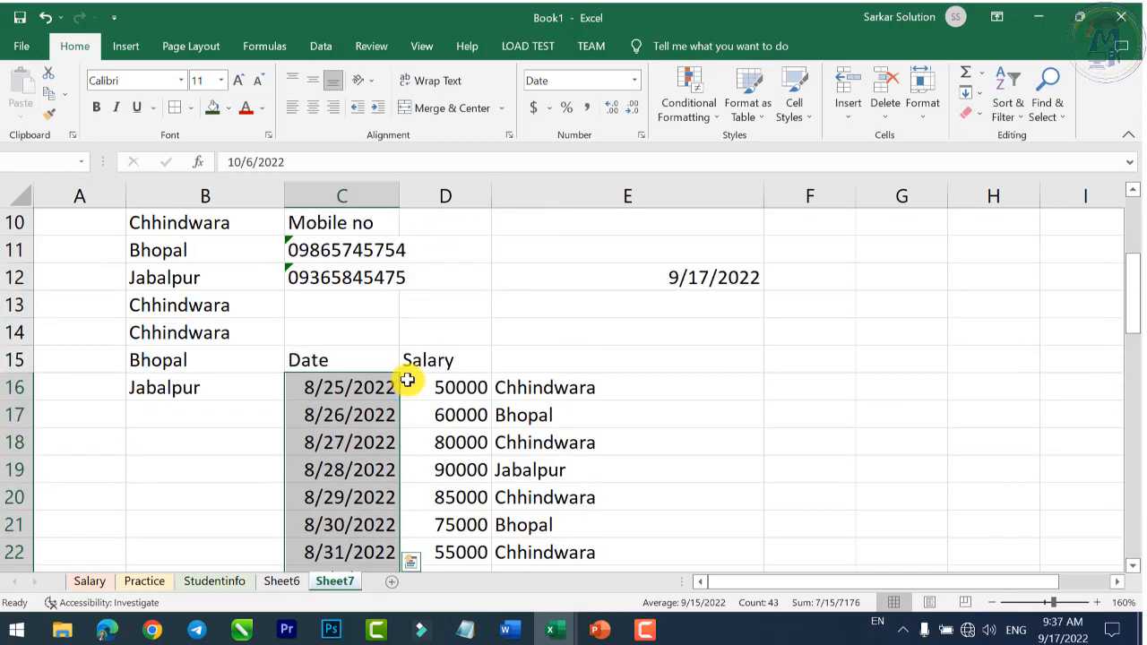
scroll(404, 379, "down", 1)
left_click(686, 104)
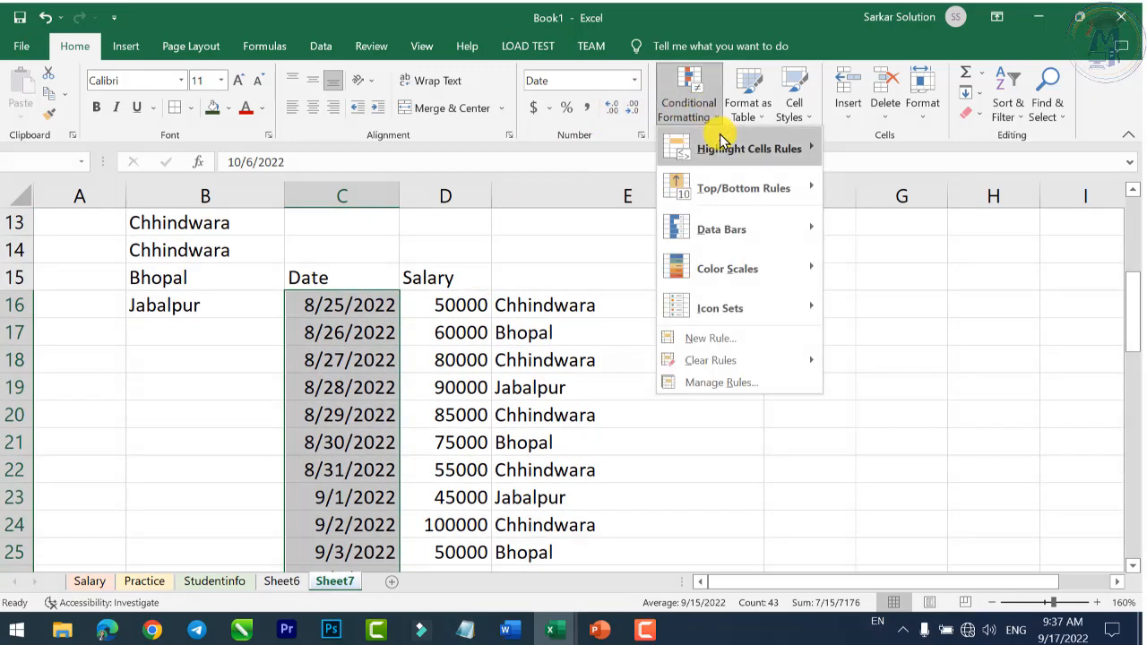
mouse_move(780, 148)
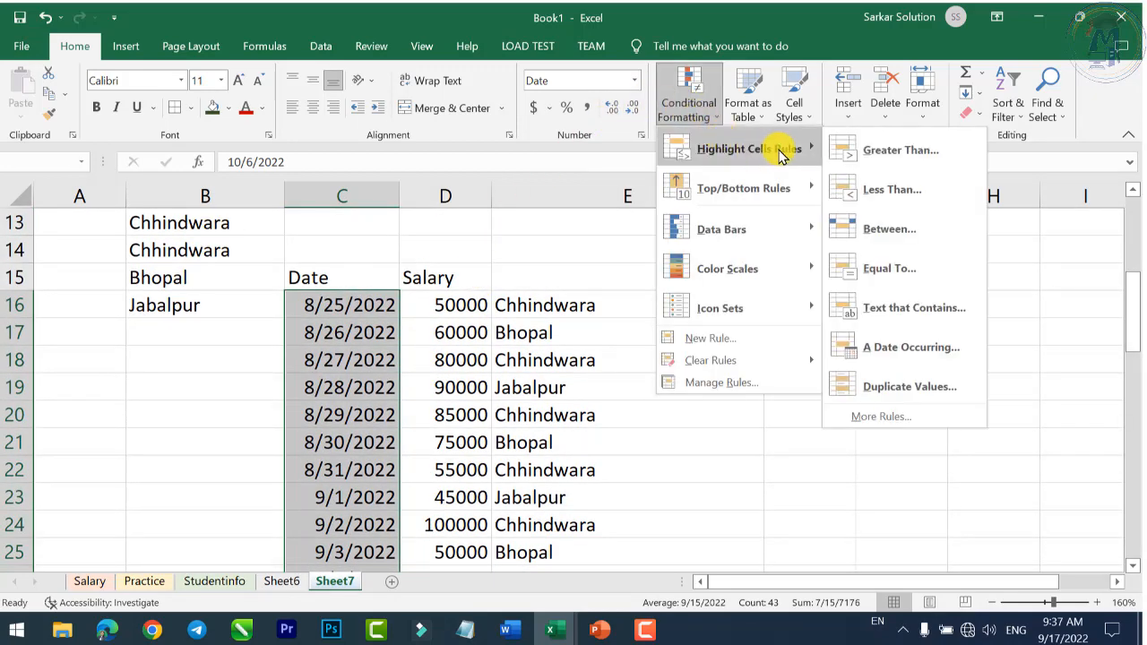
left_click(876, 351)
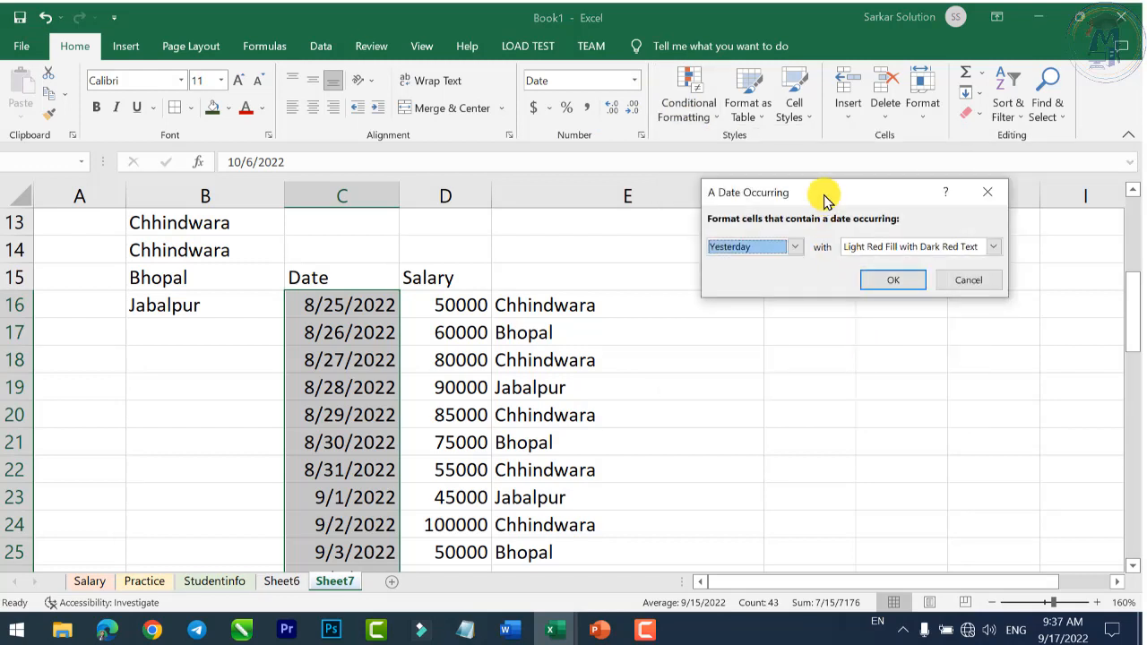
Step: Apply the A Date Occurring rule for Yesterday with Yellow Fill with Dark Yellow Text
left_click_drag(825, 199, 831, 181)
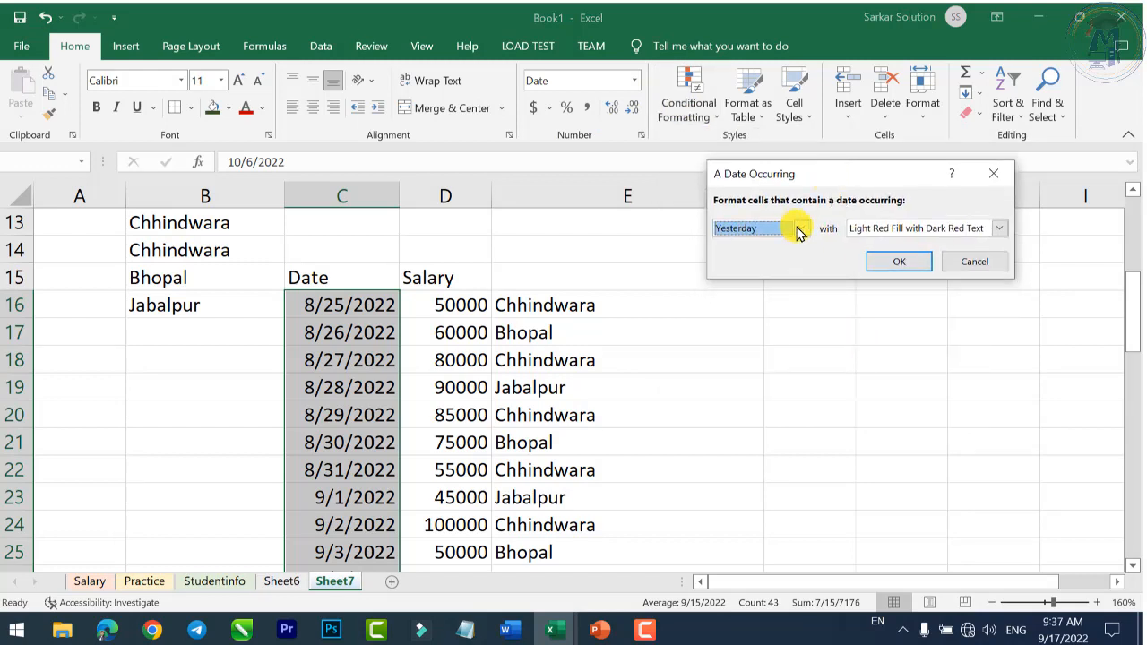
left_click(909, 228)
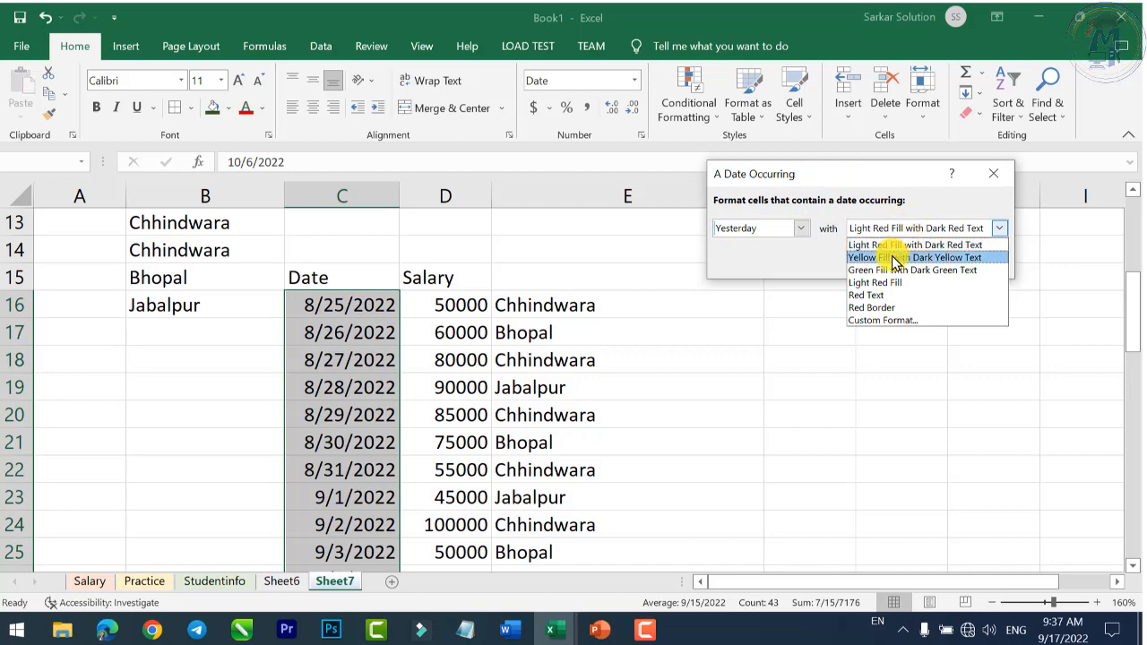
left_click(892, 257)
left_click(902, 260)
scroll(314, 340, "down", 6)
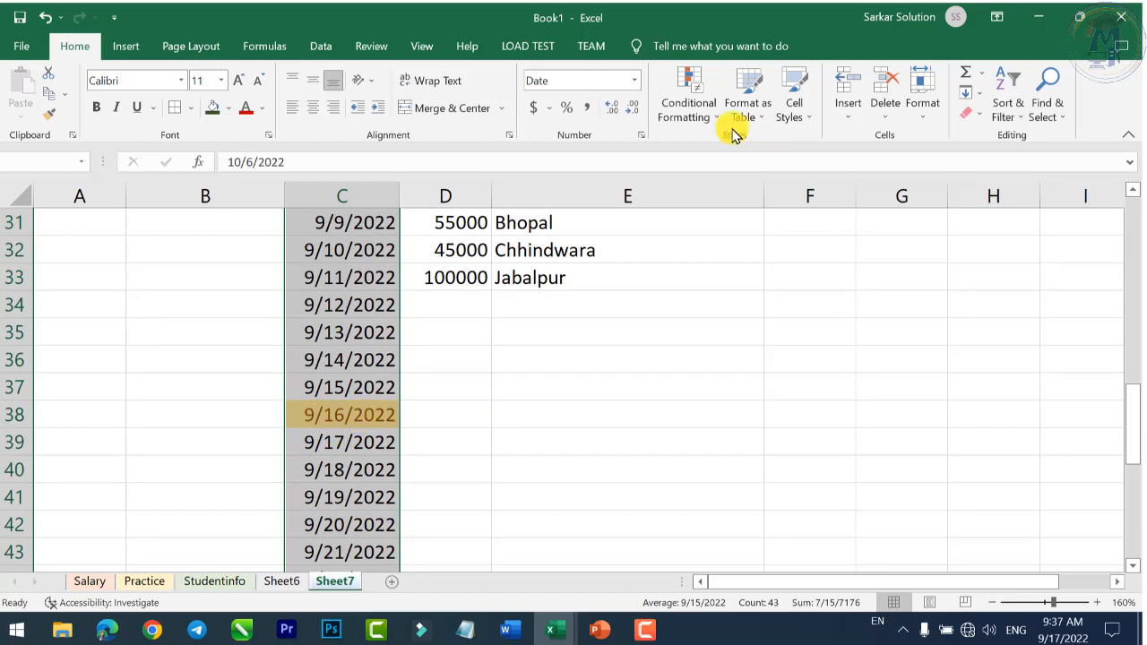
Step: Preview an A Date Occurring rule on the dates in C16:C58 for Today, Tomorrow and In the last 7 days
left_click(699, 108)
mouse_move(744, 150)
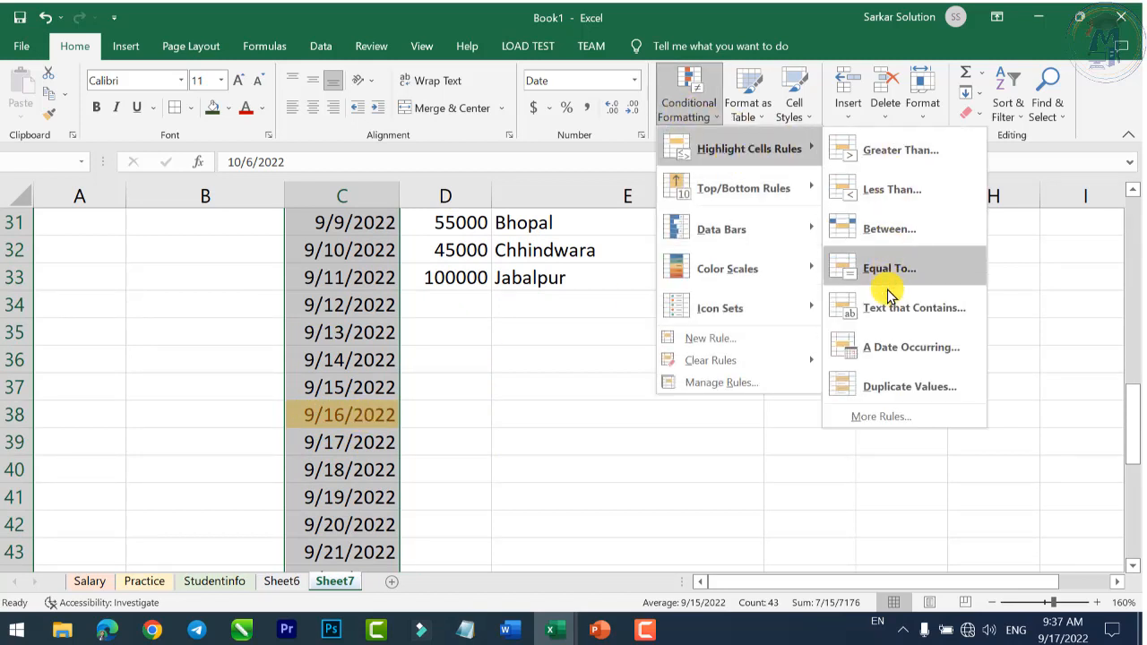
left_click(896, 348)
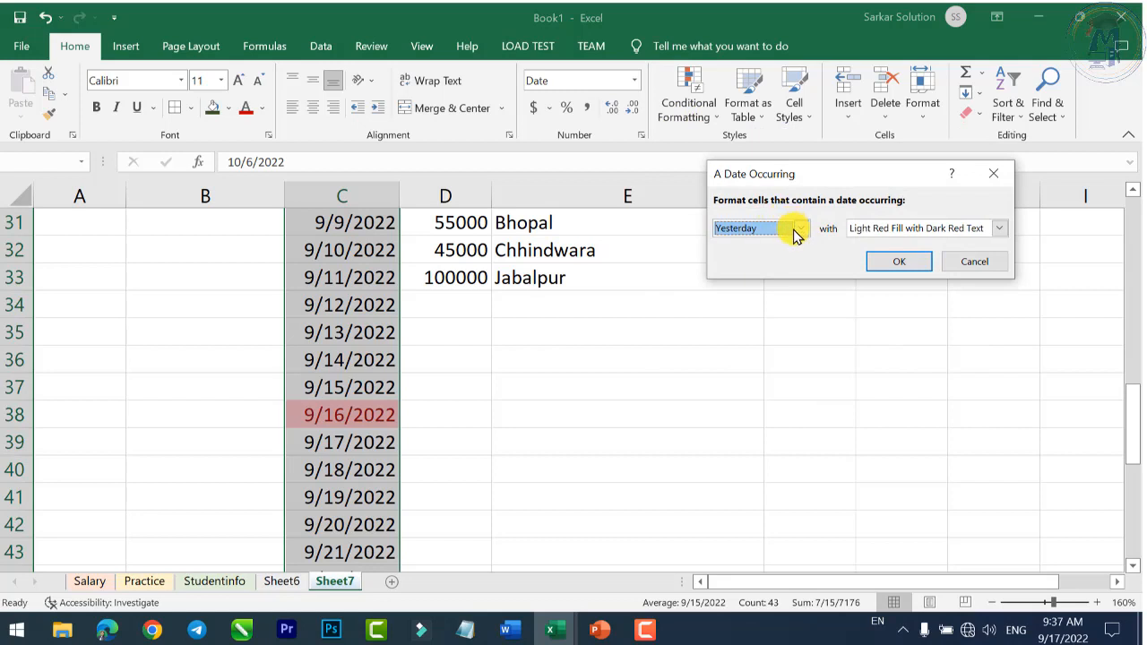
left_click(797, 230)
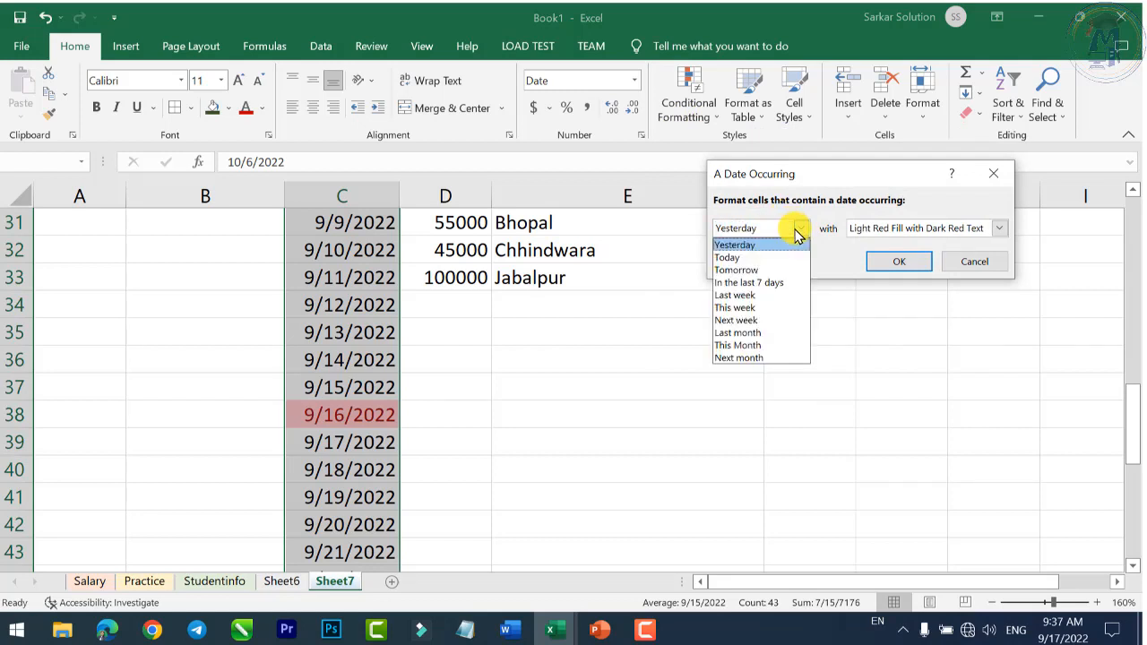
left_click(765, 260)
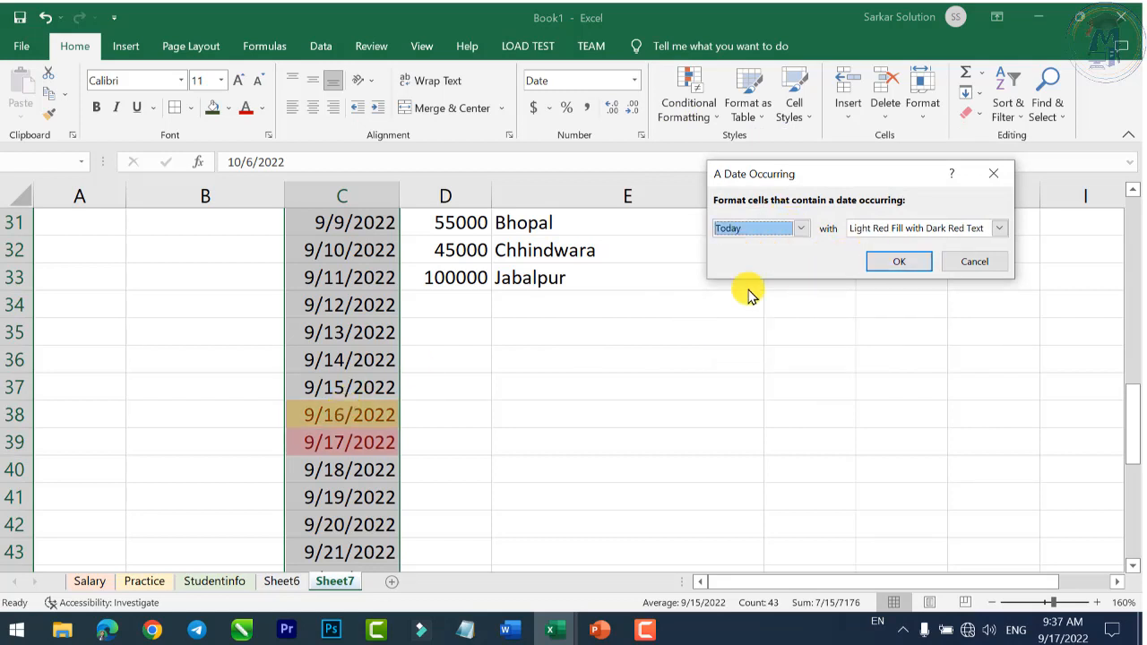
left_click(802, 227)
left_click(740, 265)
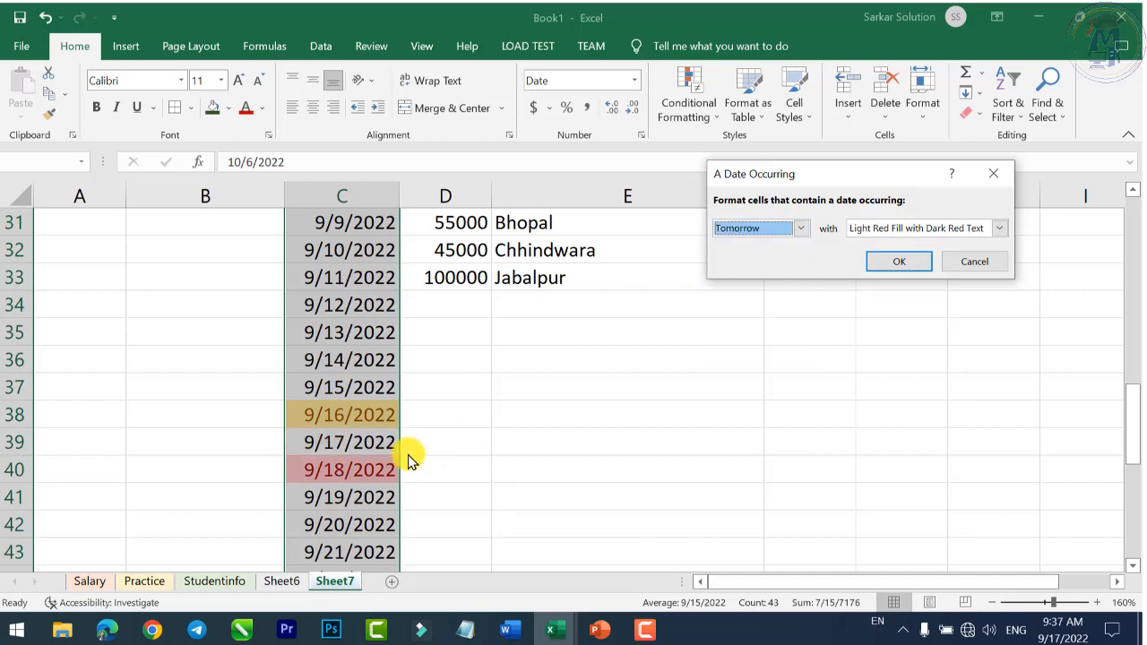
left_click(800, 229)
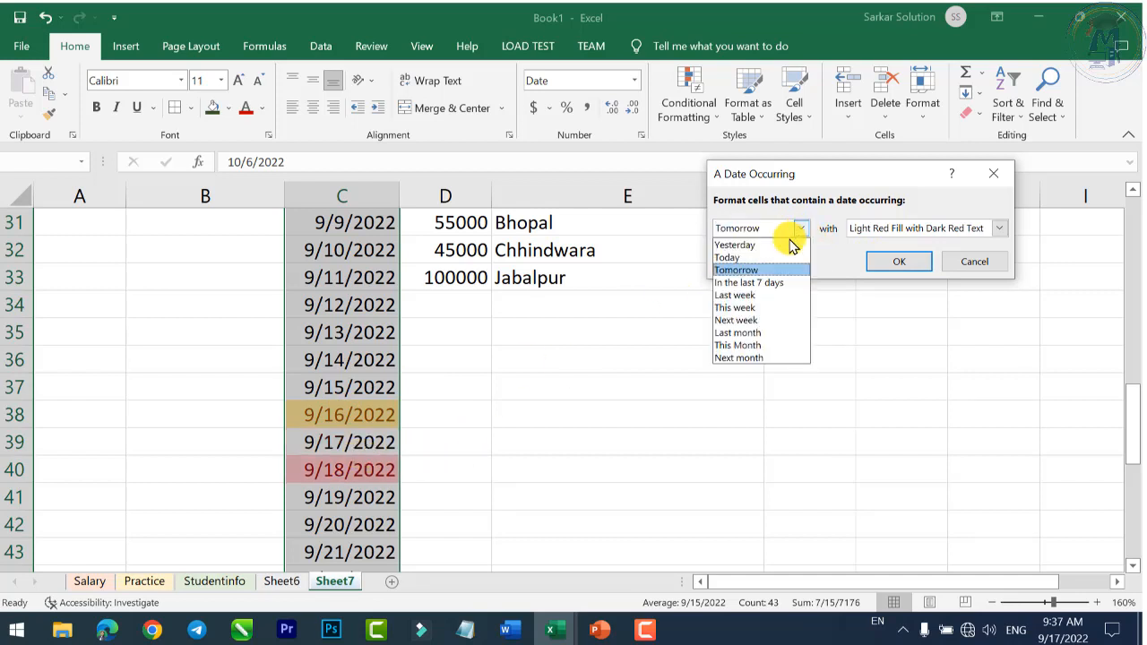
left_click(760, 283)
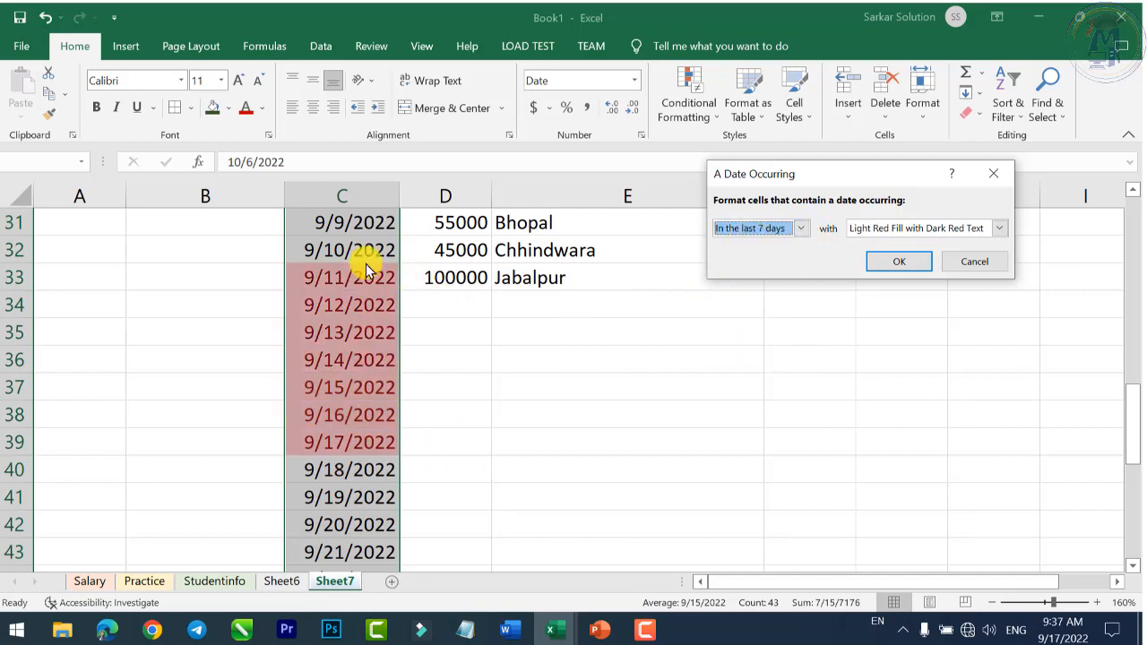
Step: Apply the A Date Occurring rule for Last week with Light Red Fill with Dark Red Text
left_click(798, 229)
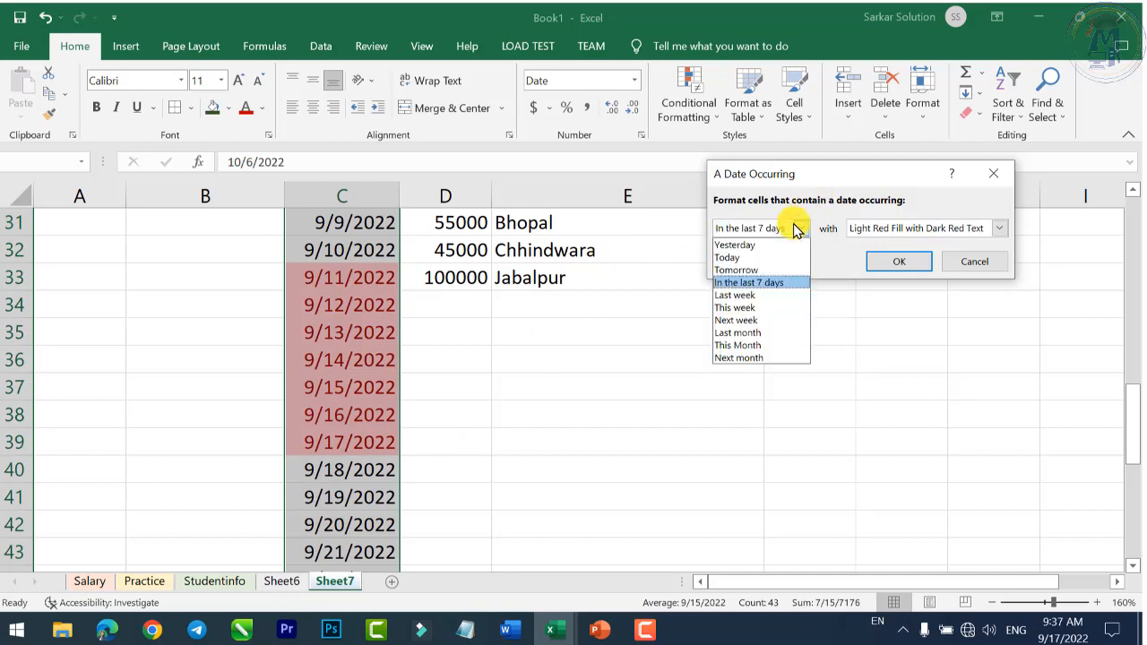
left_click(749, 295)
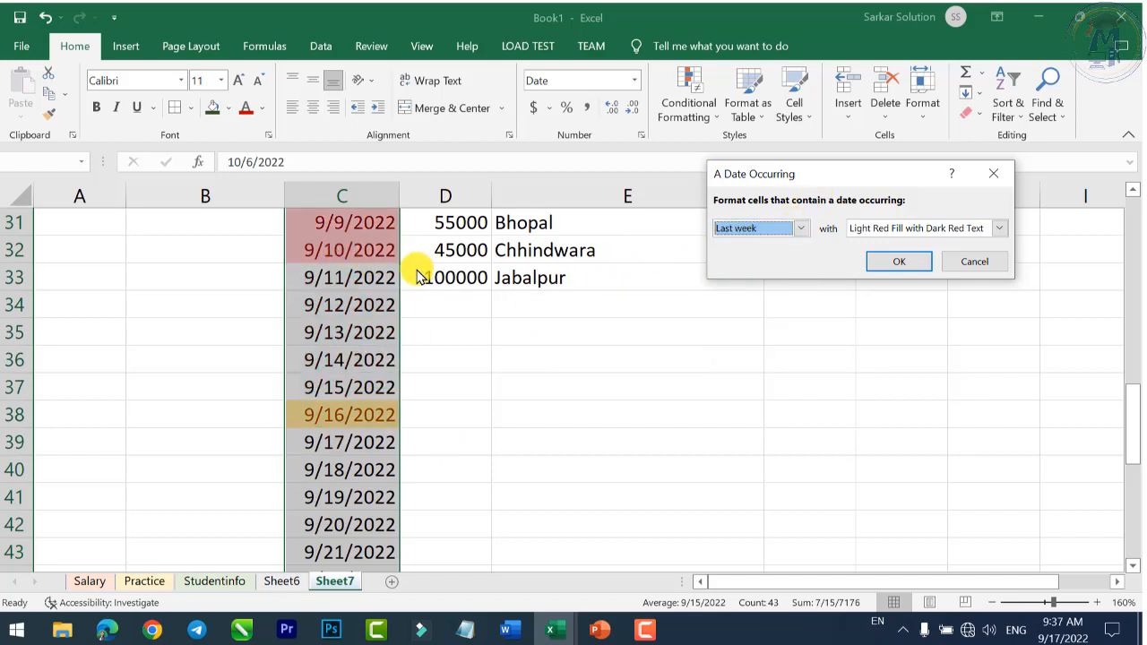
left_click(899, 261)
scroll(630, 278, "up", 3)
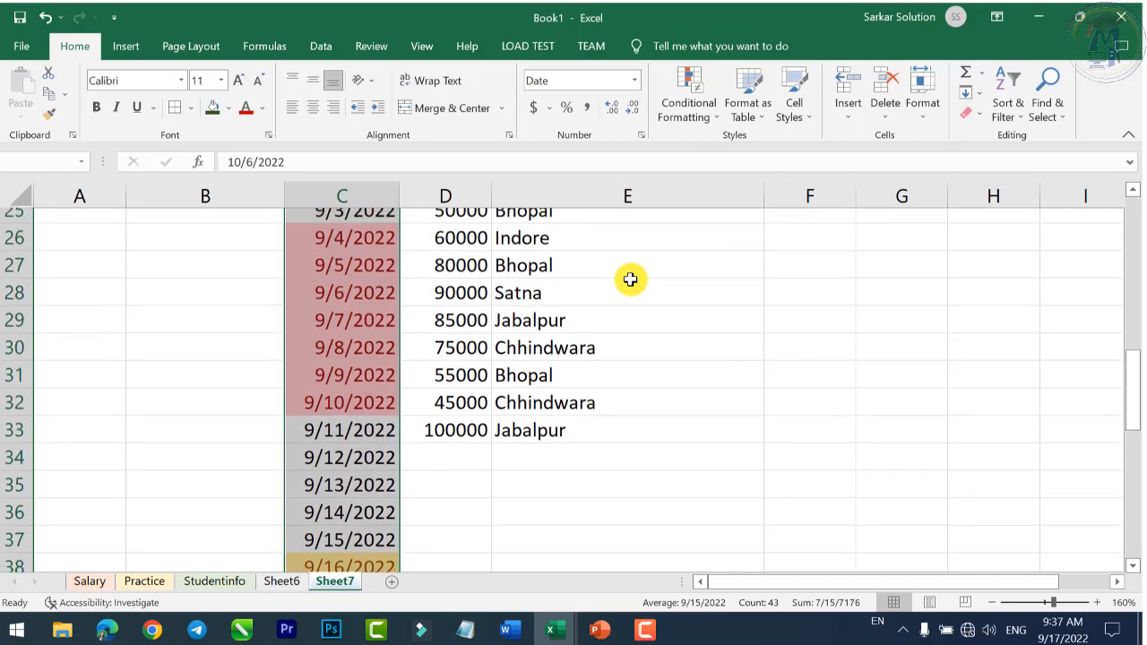
Step: Clear the conditional formatting rules from the selected dates in C16:C58
left_click(690, 105)
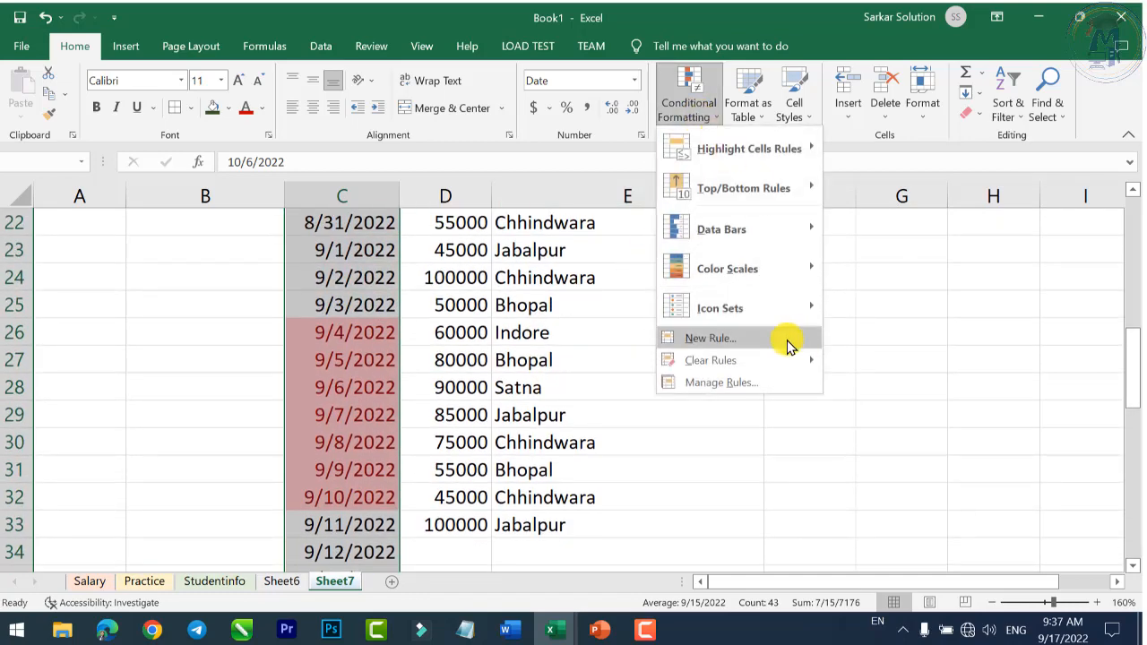
mouse_move(801, 357)
left_click(866, 361)
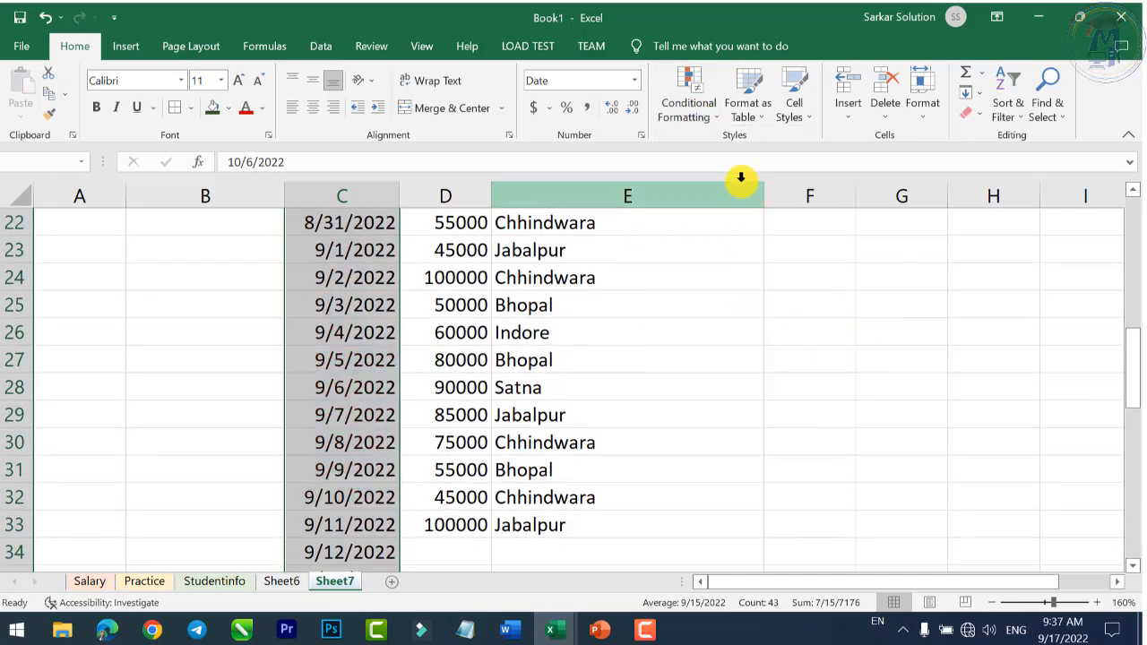
Step: Preview a new A Date Occurring rule on the selected dates for This week and Next week
left_click(690, 110)
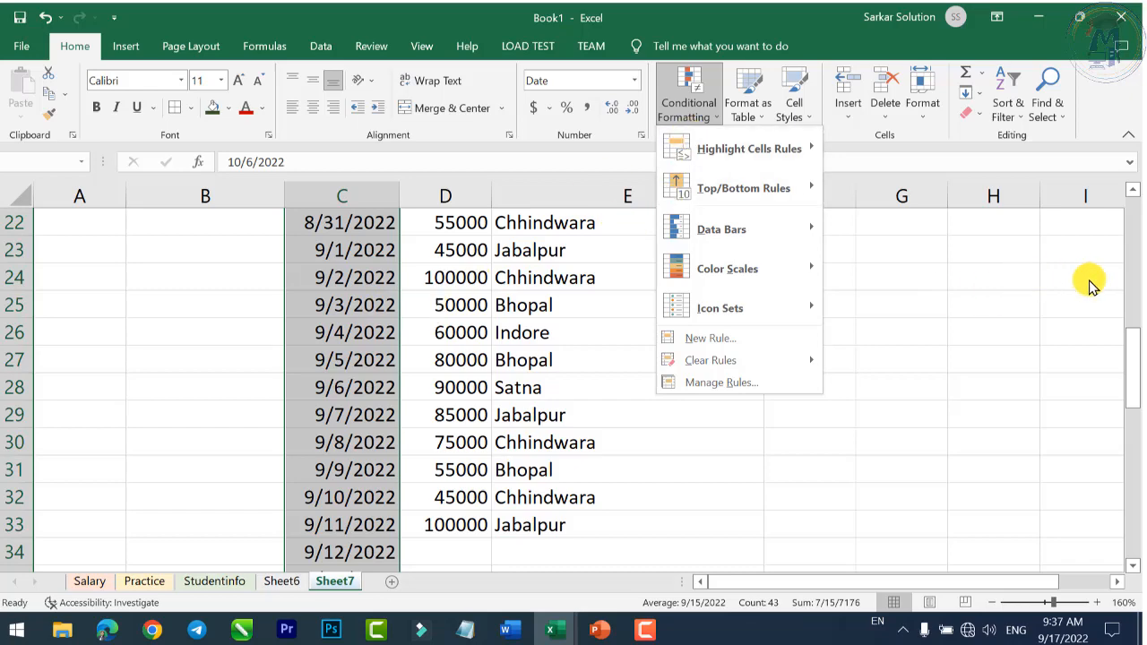
left_click(1127, 356)
left_click_drag(1131, 376, 1133, 445)
left_click(690, 111)
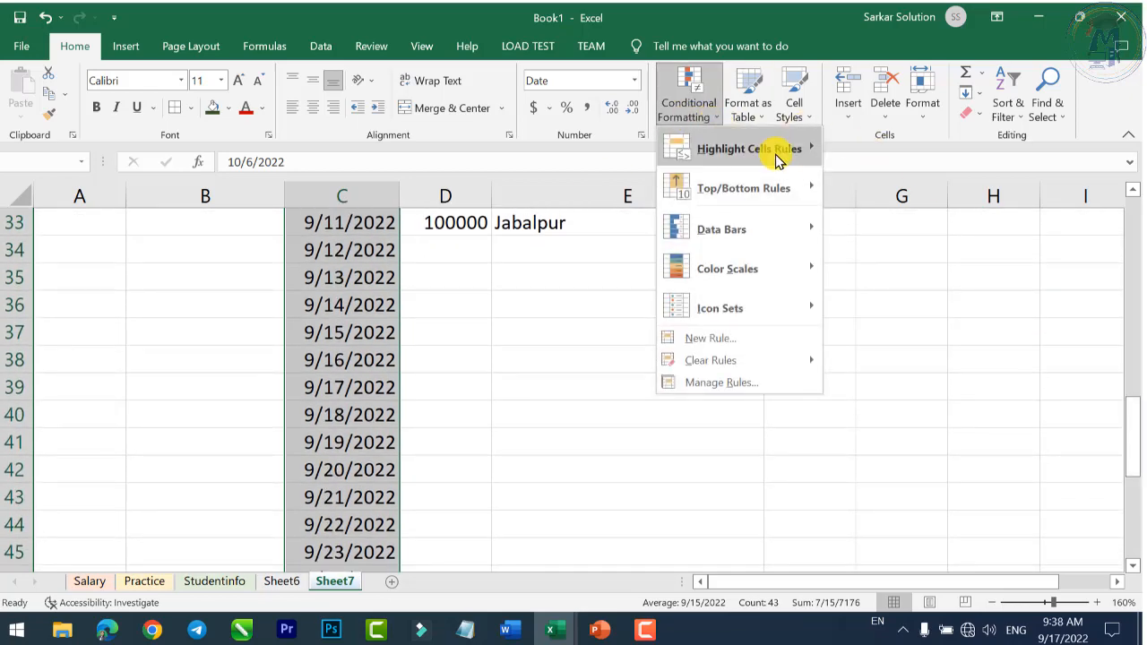
left_click(908, 353)
left_click(794, 230)
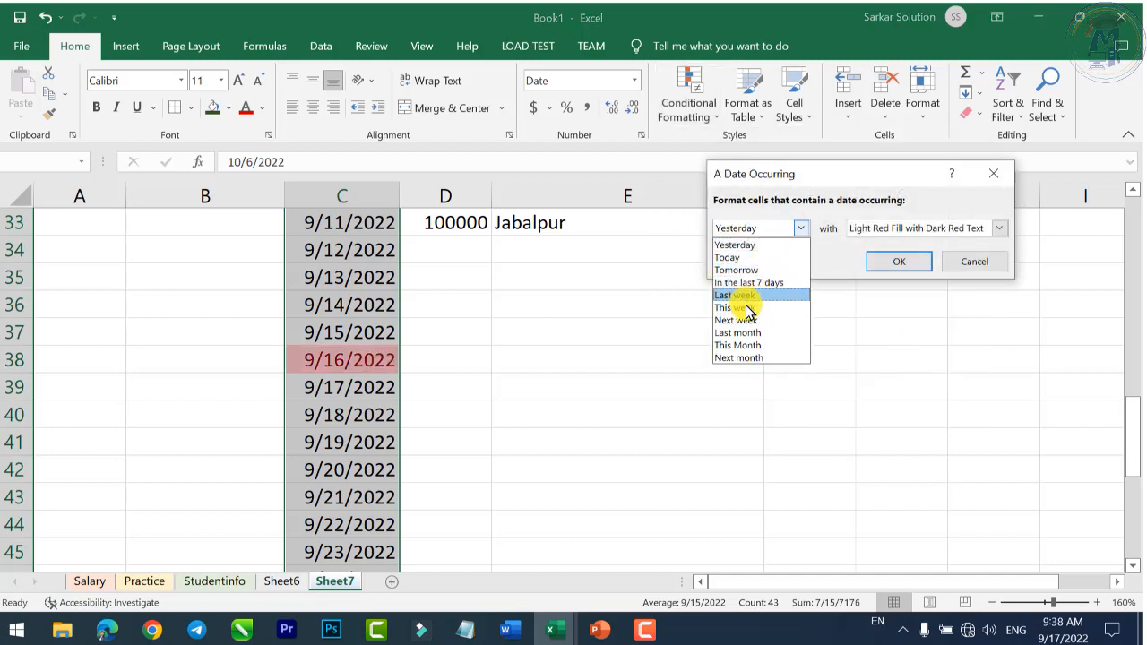
left_click(745, 307)
left_click(801, 228)
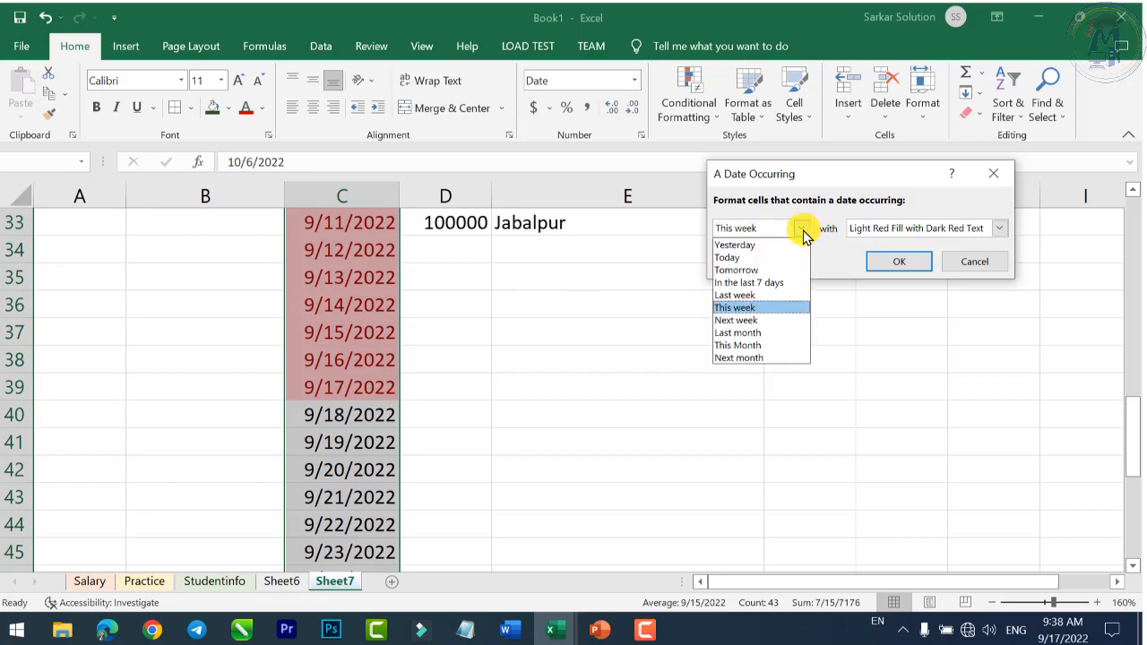
left_click(755, 313)
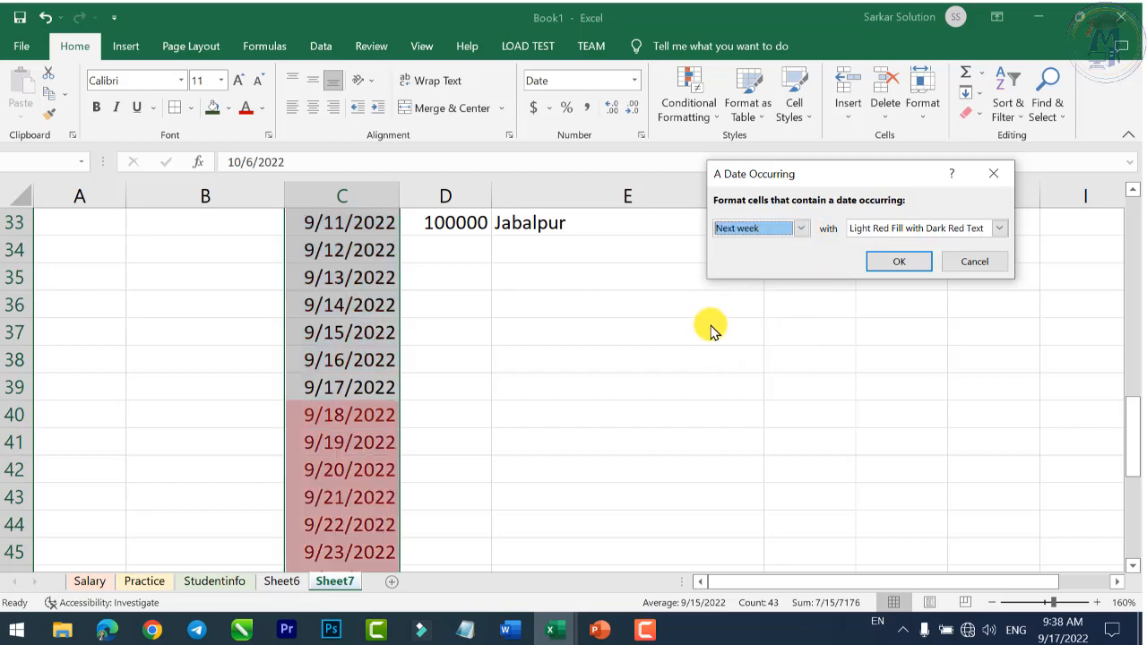
Step: Apply the A Date Occurring rule for Last month with Light Red Fill with Dark Red Text
left_click(801, 228)
left_click(740, 335)
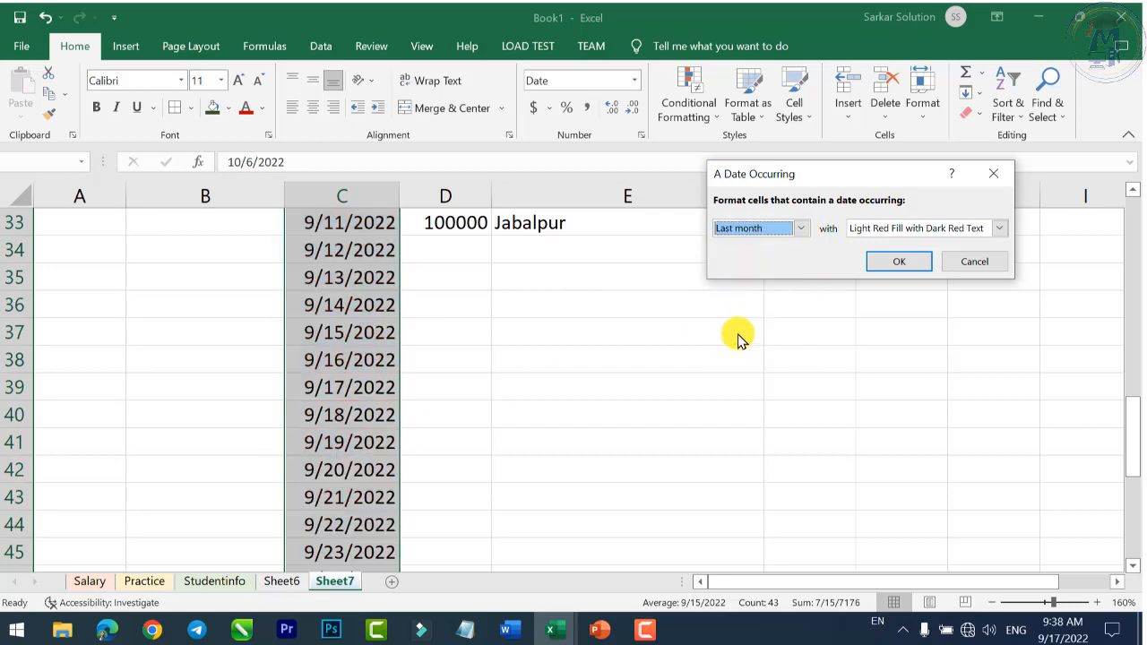
left_click(897, 261)
scroll(361, 328, "up", 6)
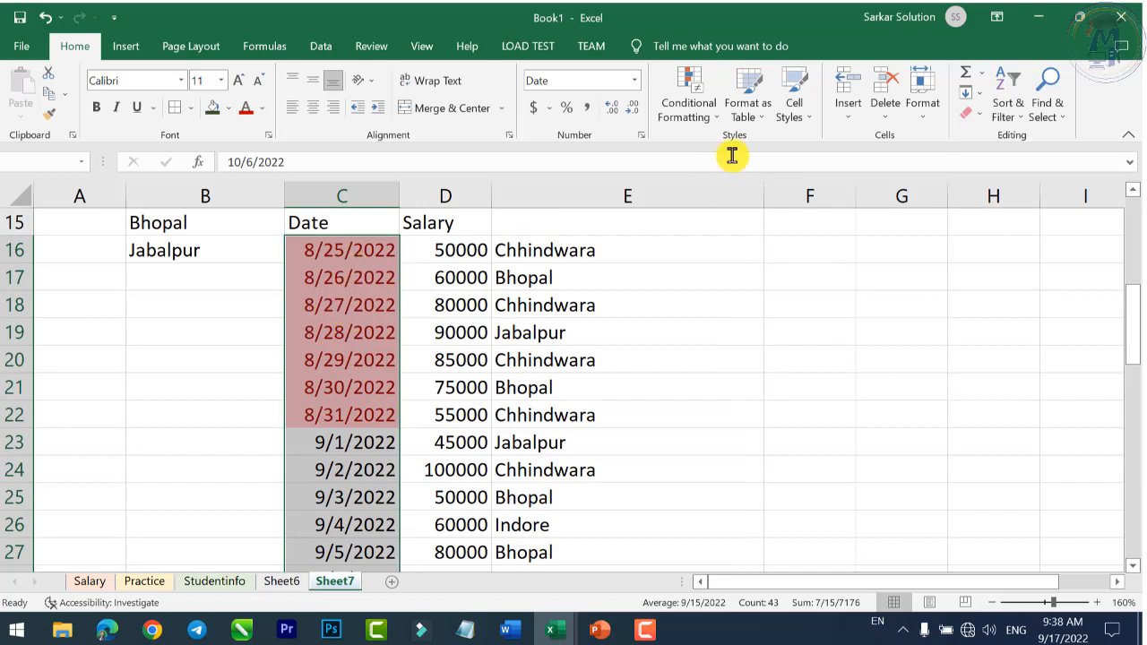
Step: Add an A Date Occurring rule to the dates for This Month with Green Fill with Dark Green Text
left_click(694, 112)
mouse_move(727, 148)
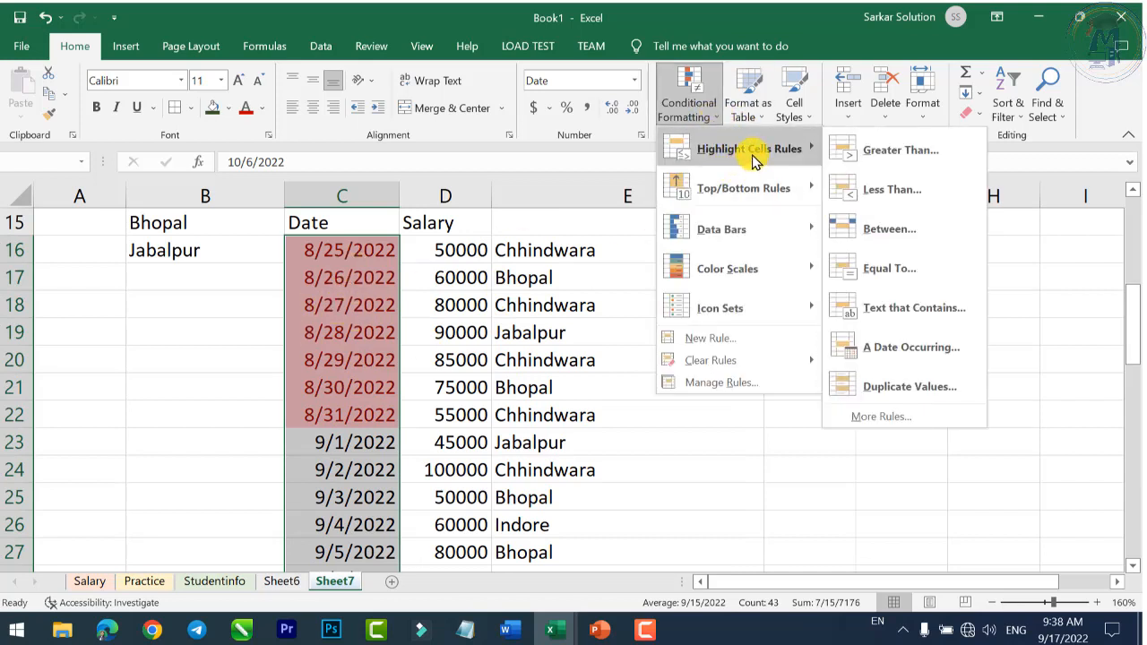
left_click(858, 349)
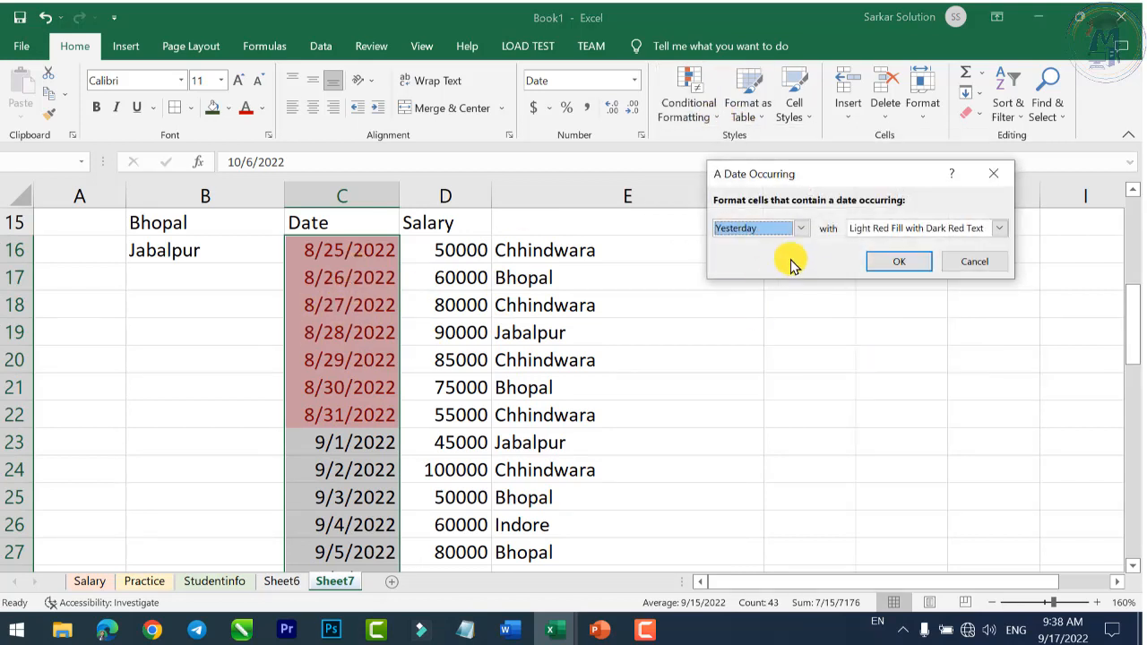
left_click(803, 231)
left_click(750, 345)
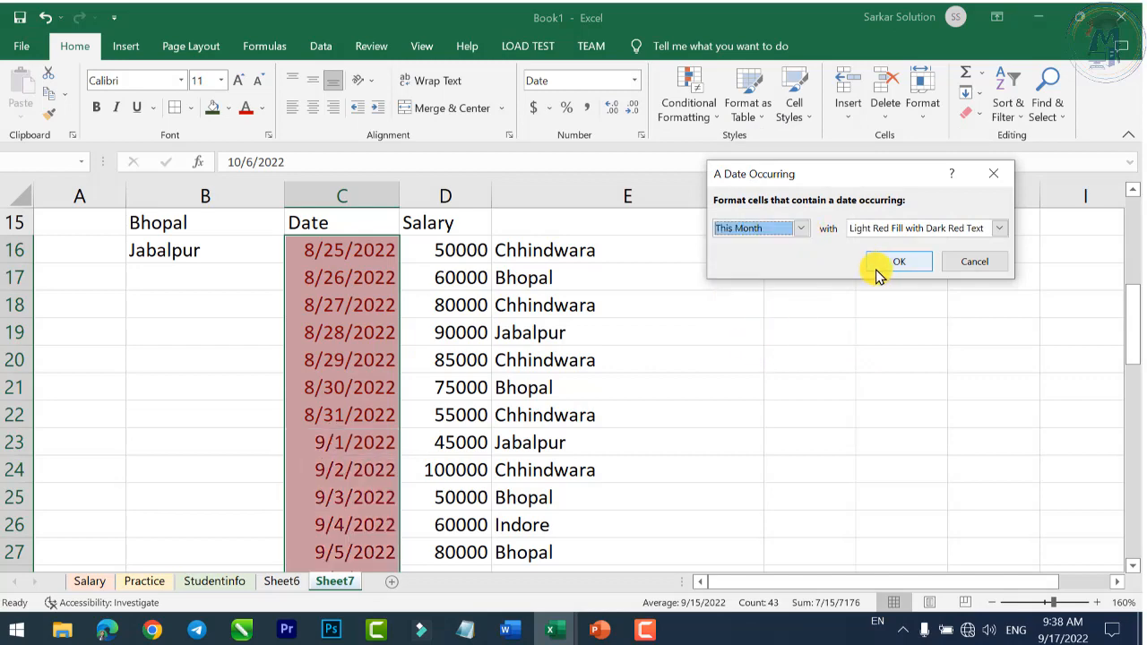
left_click(885, 230)
left_click(904, 270)
left_click(883, 256)
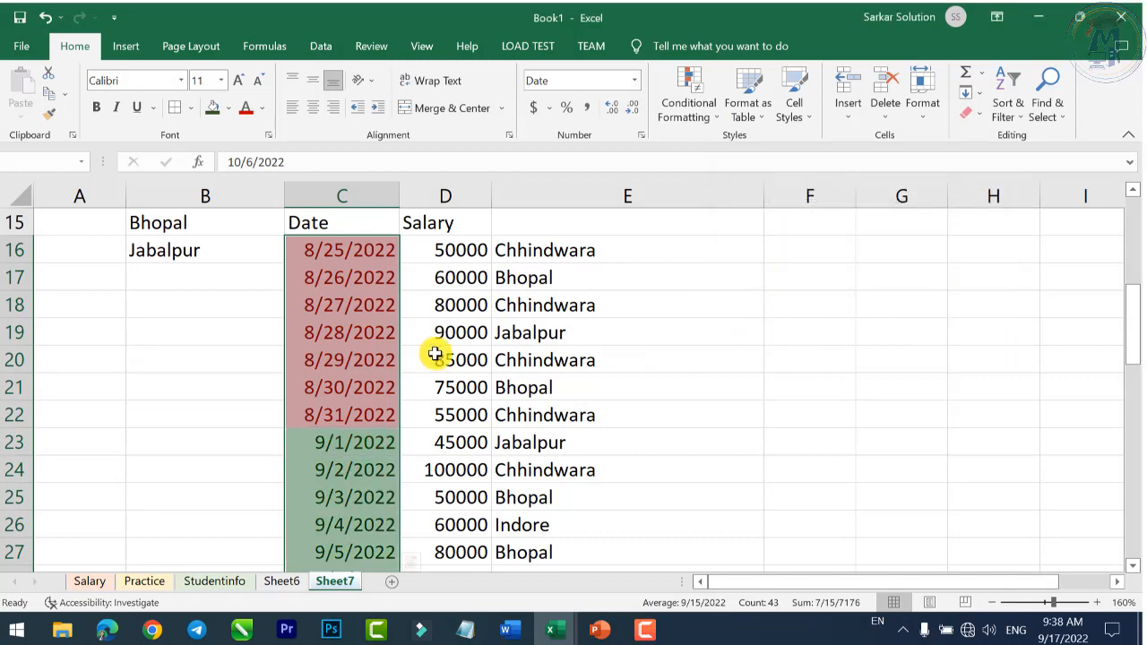
scroll(403, 345, "down", 6)
scroll(375, 337, "down", 5)
scroll(381, 339, "up", 7)
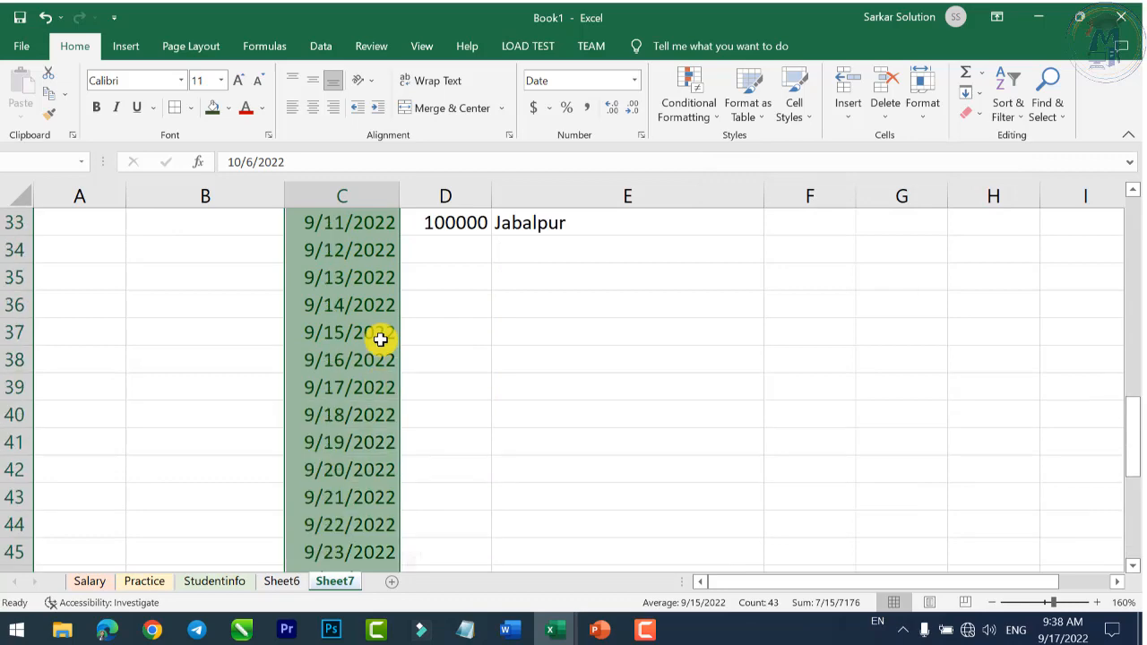
Step: Add an A Date Occurring rule to the dates for Next month with Yellow Fill with Dark Yellow Text
left_click(694, 119)
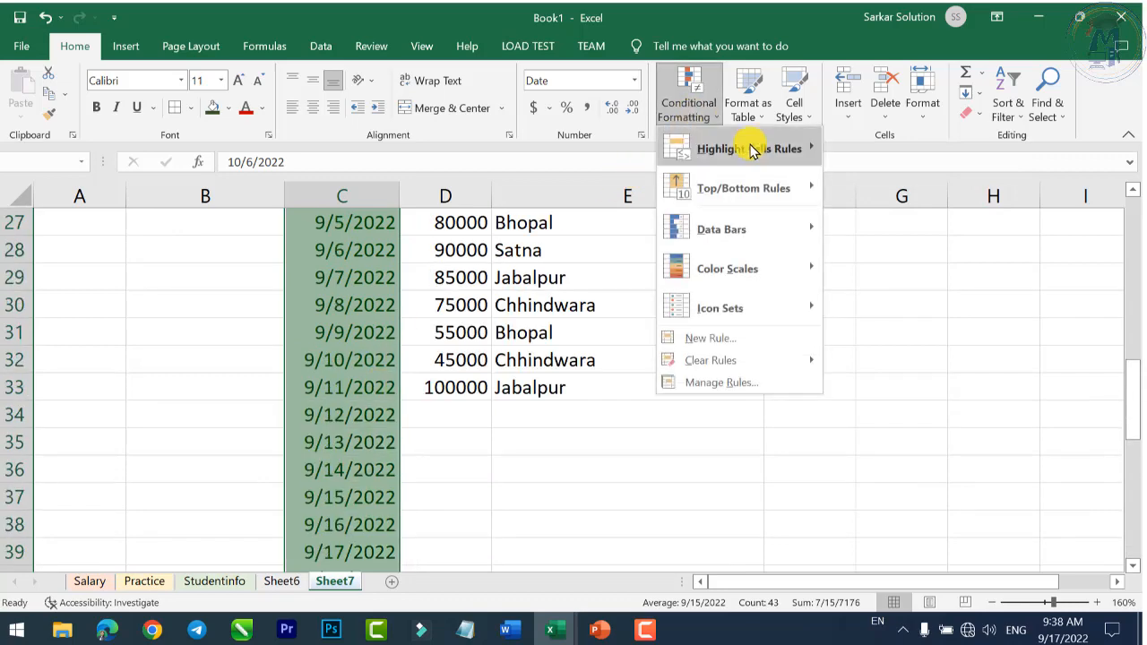
mouse_move(762, 146)
left_click(884, 351)
left_click(798, 229)
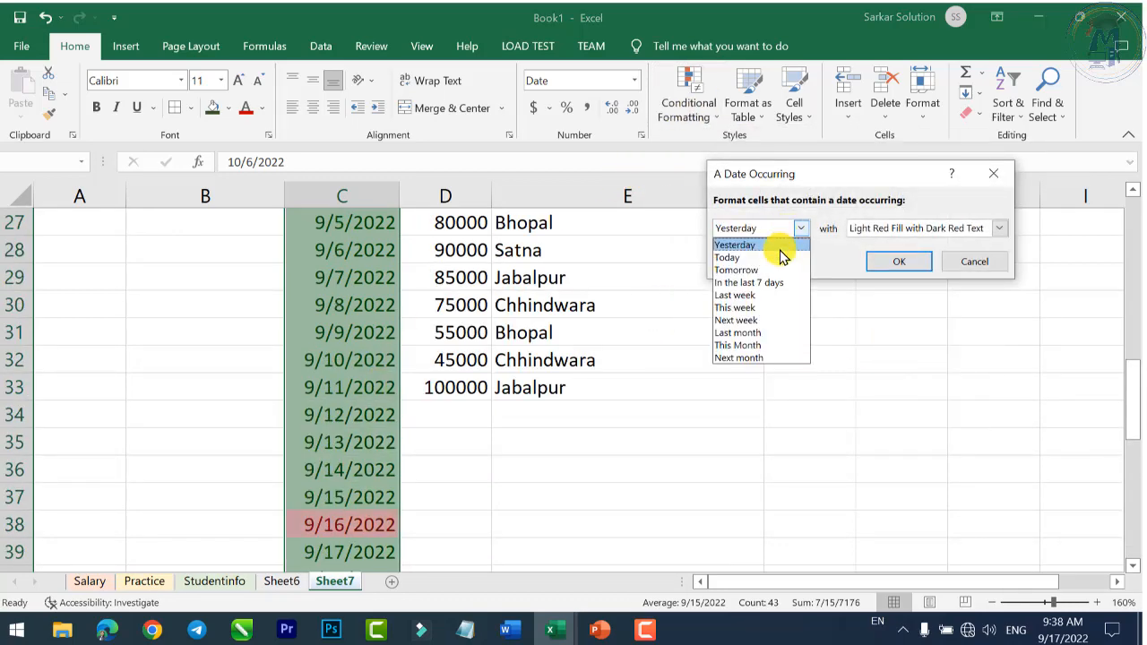
left_click(741, 359)
left_click(893, 229)
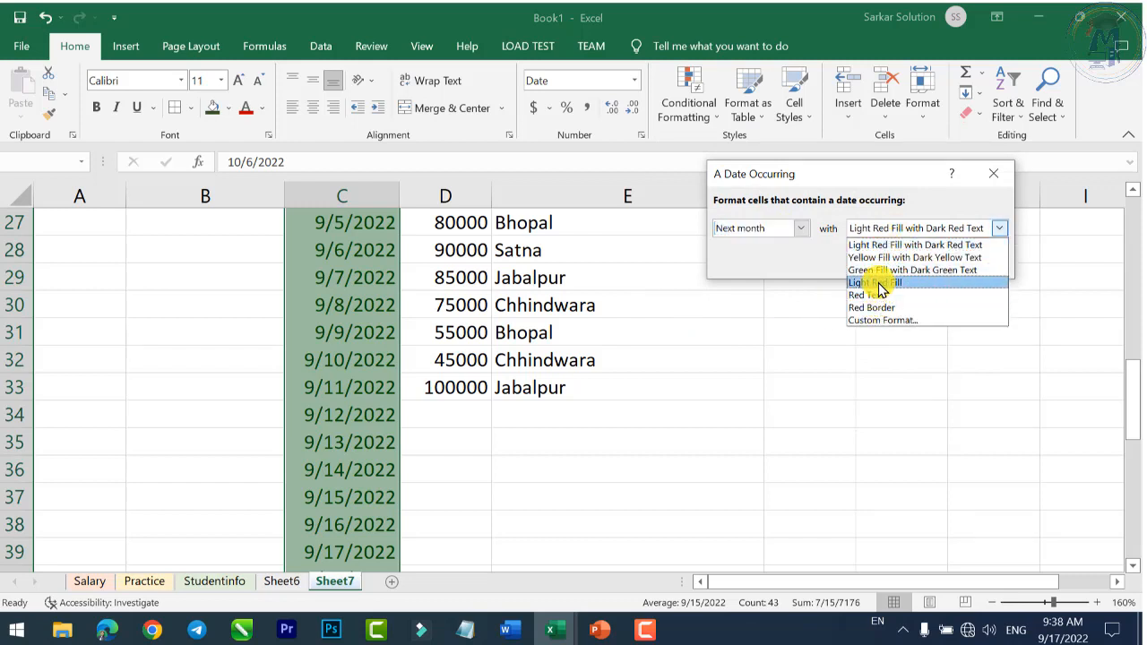
left_click(880, 283)
left_click(899, 231)
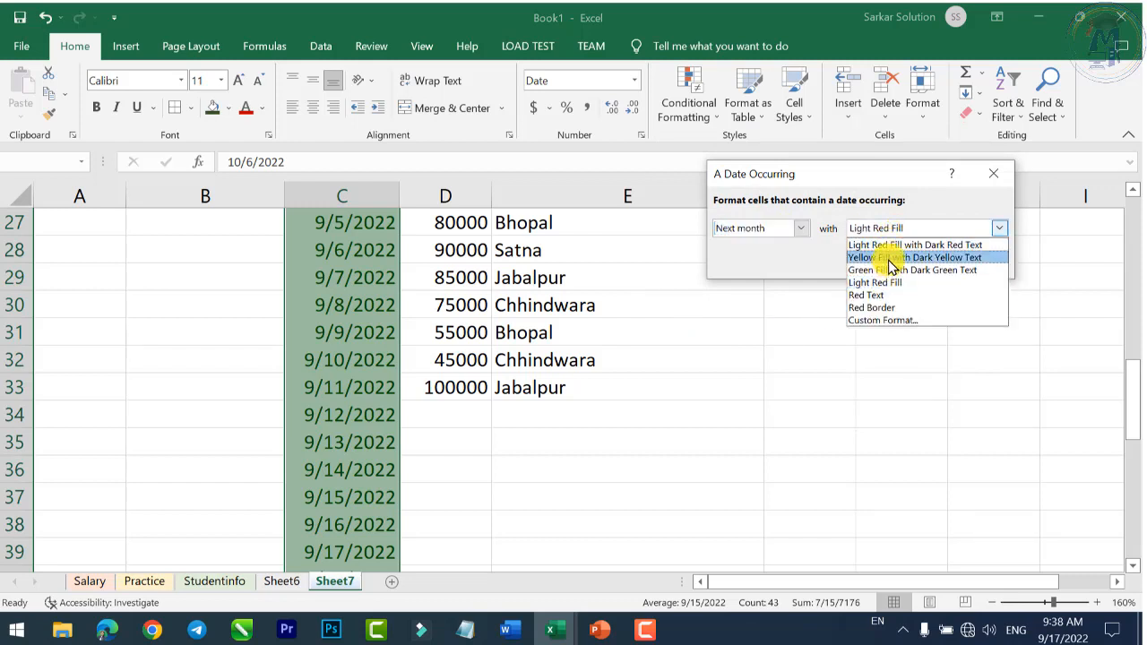
left_click(891, 270)
left_click(907, 227)
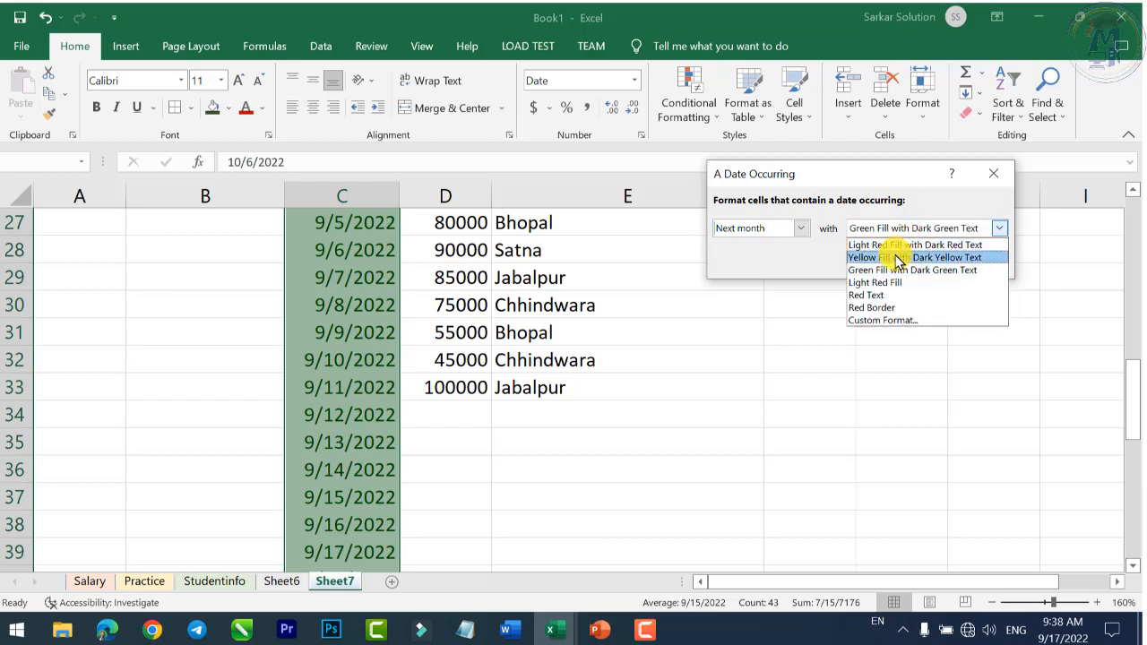
left_click(897, 257)
left_click(888, 264)
scroll(502, 332, "down", 7)
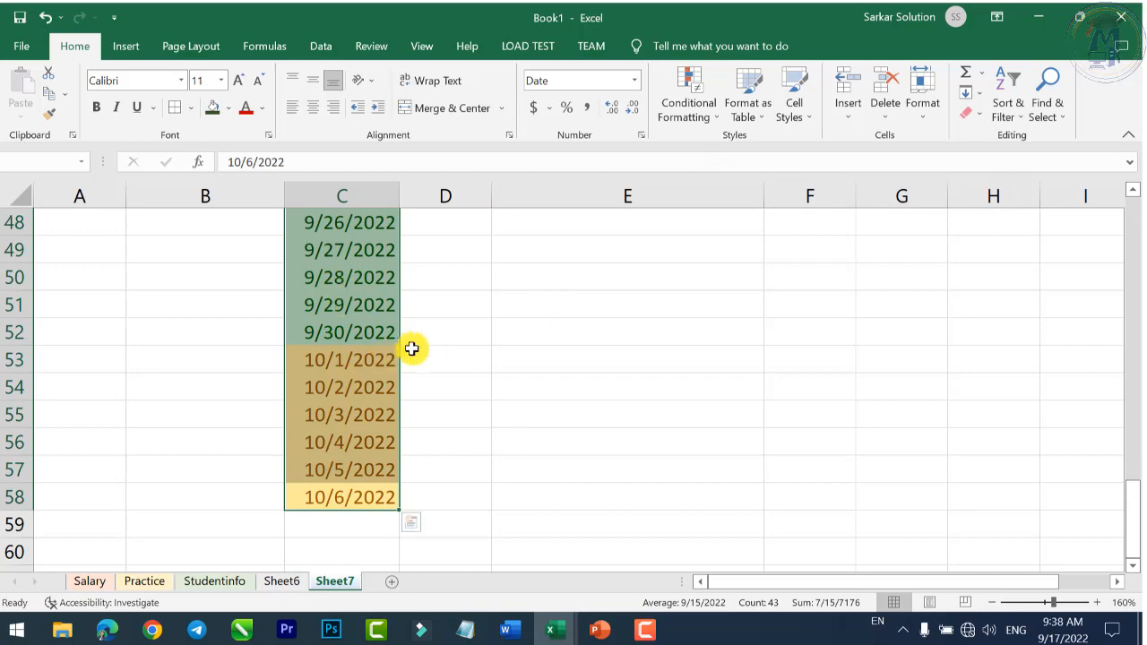
Step: Preview a Duplicate Values rule on the city names in E16:E33 for Duplicate and Unique values, without applying it
scroll(384, 327, "up", 14)
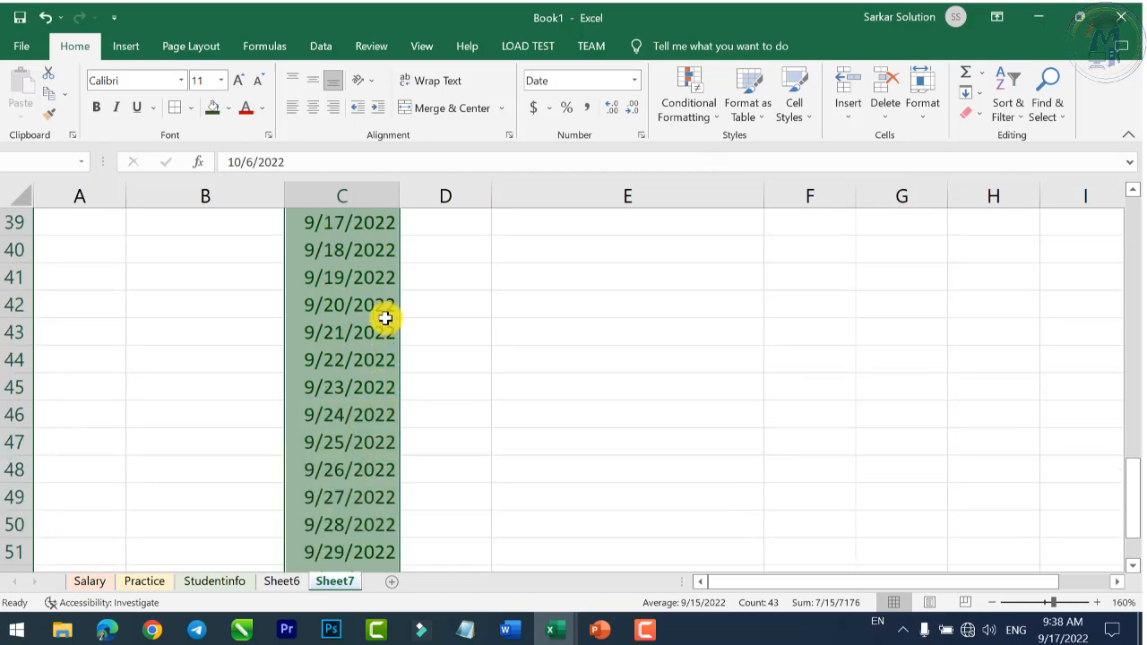
scroll(384, 323, "down", 7)
scroll(606, 233, "down", 1)
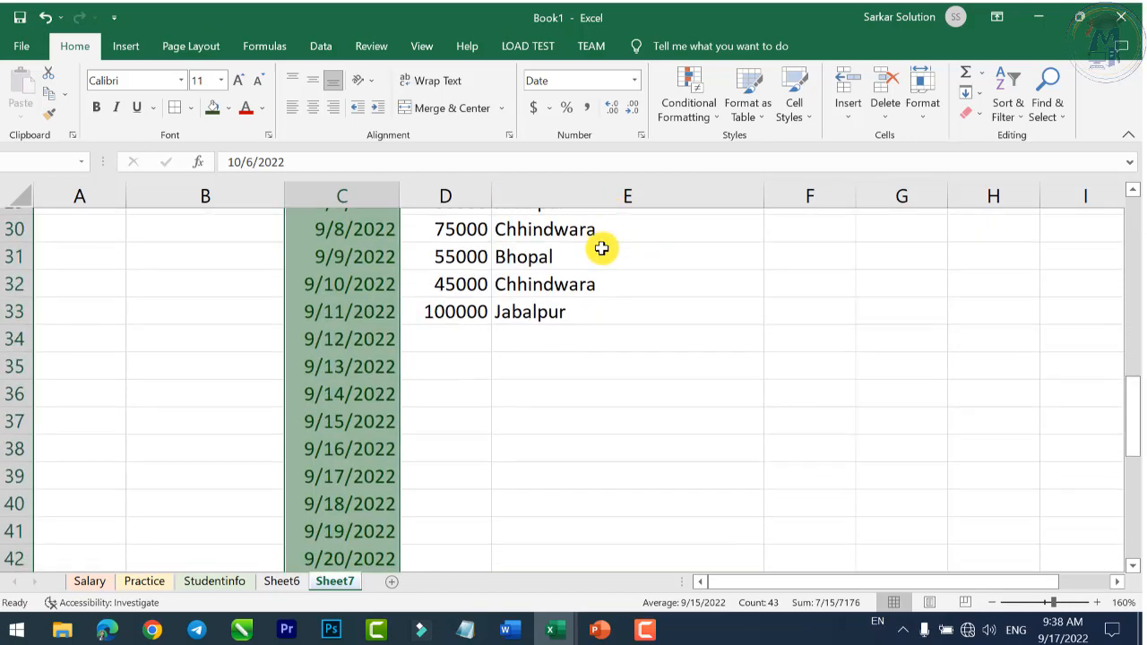
scroll(601, 248, "up", 3)
scroll(580, 315, "up", 2)
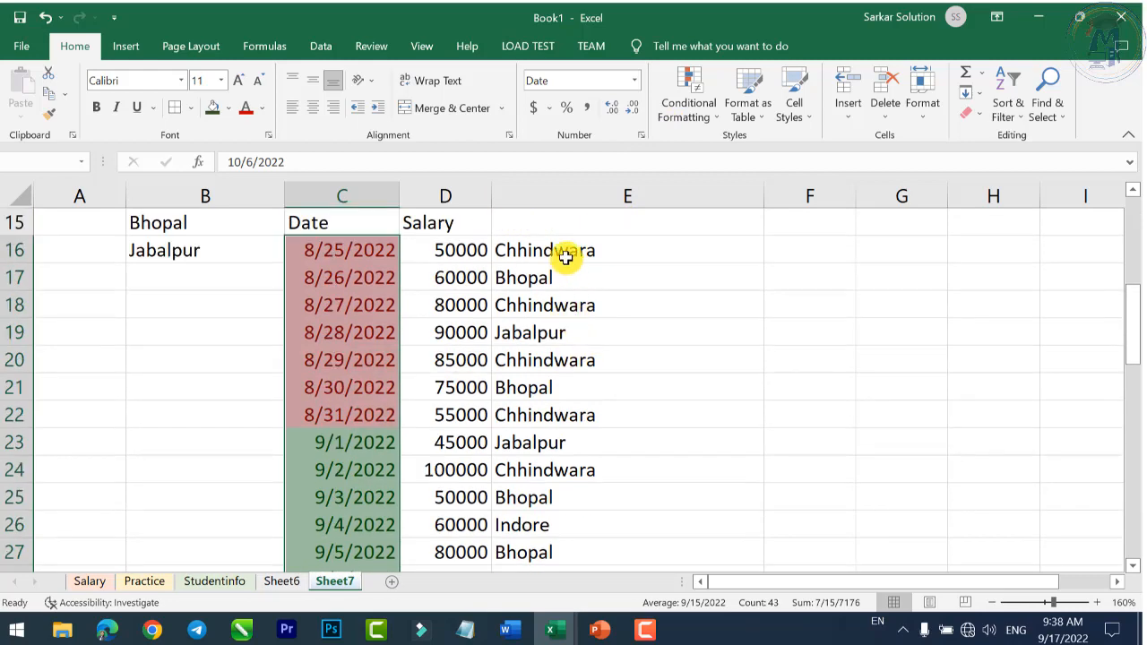
left_click_drag(565, 254, 556, 552)
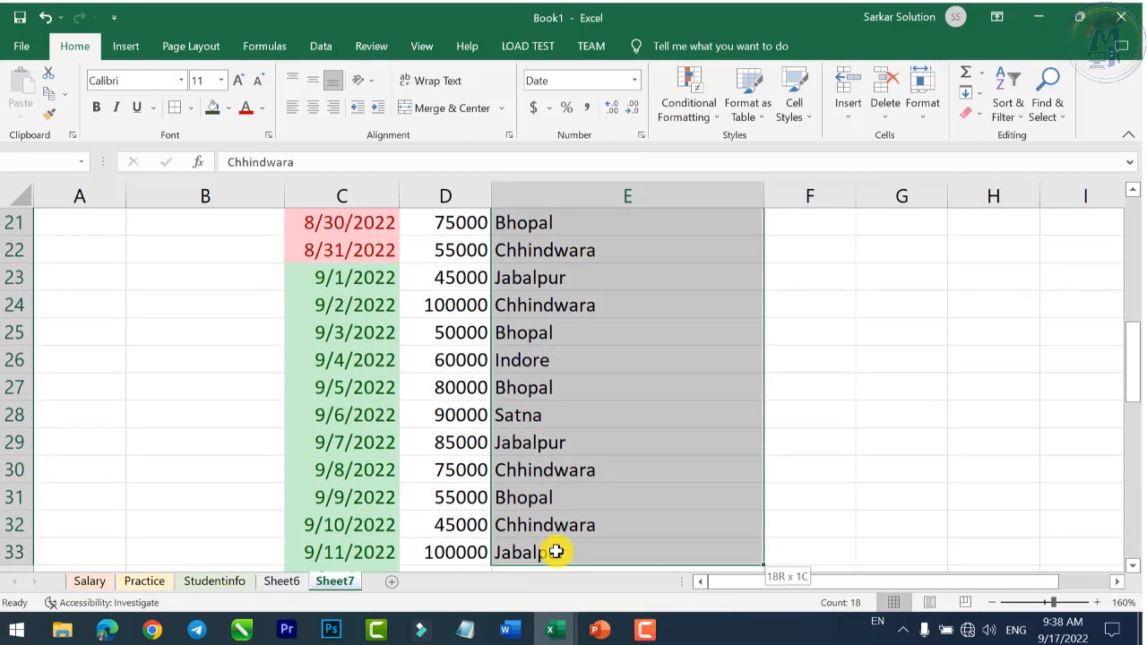
left_click(717, 112)
mouse_move(767, 149)
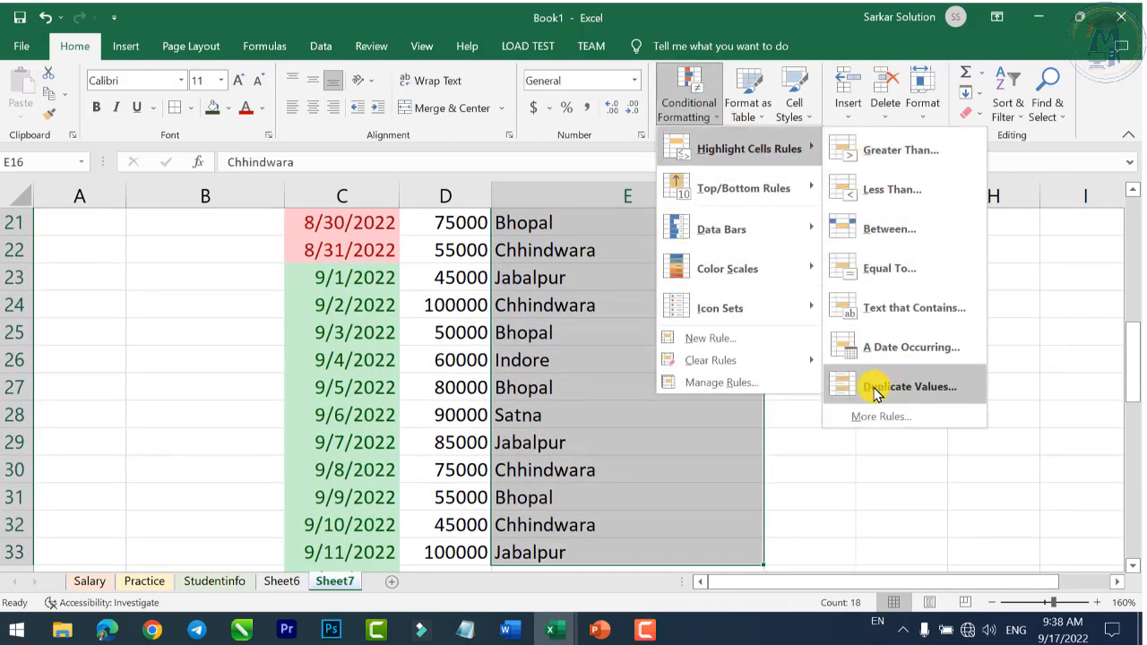
left_click(874, 392)
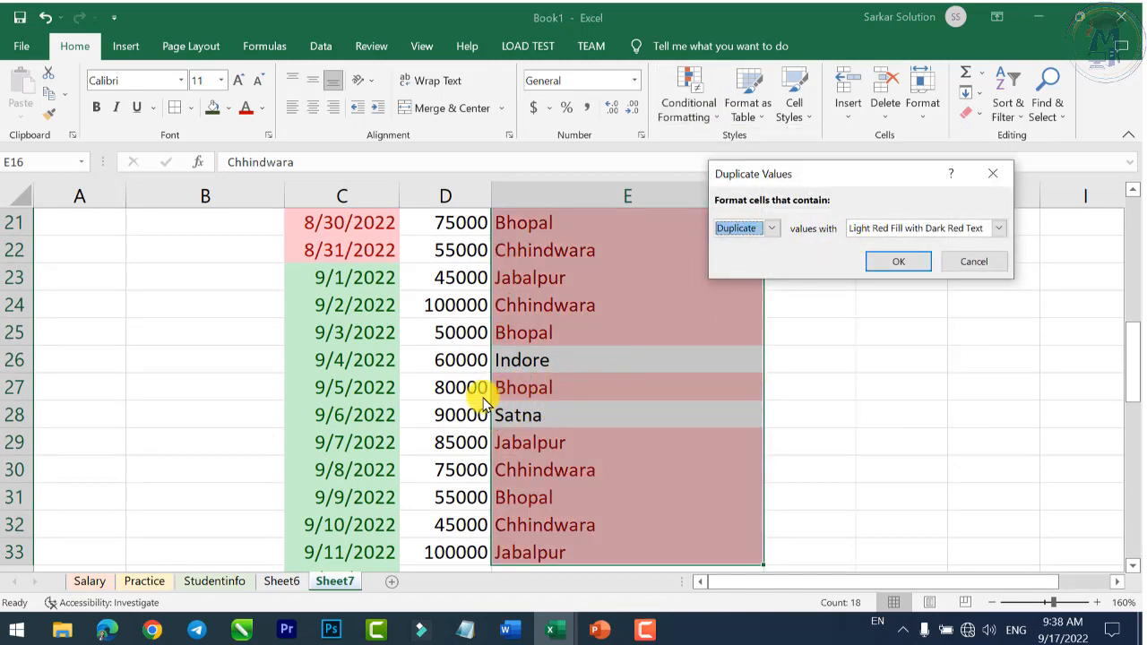
left_click(769, 228)
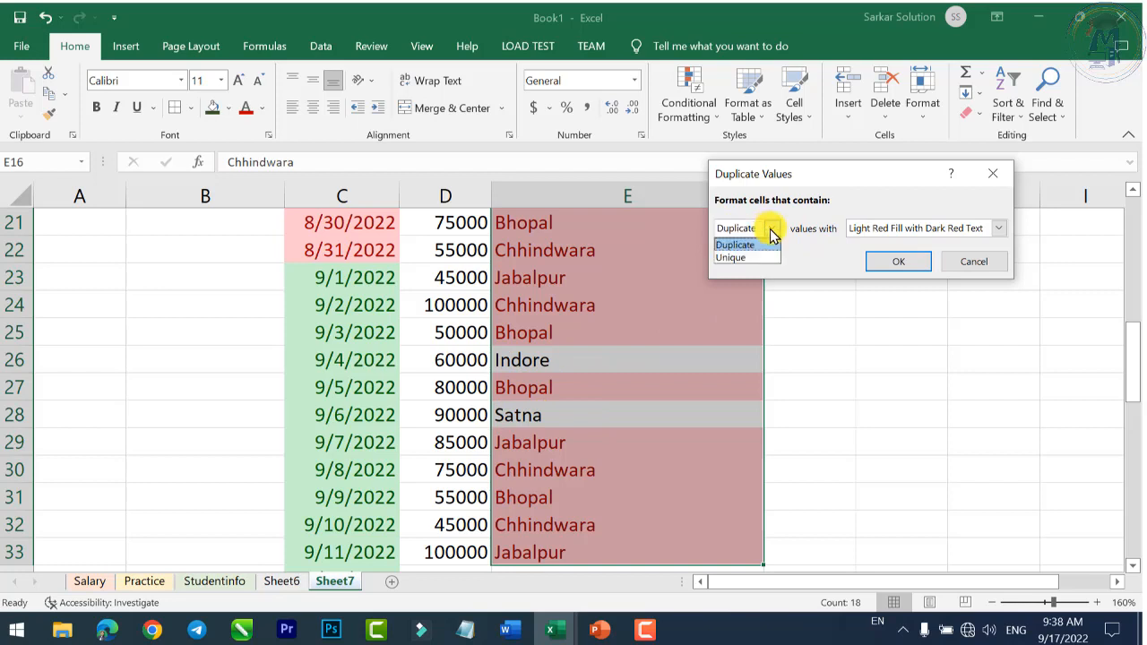
left_click(737, 257)
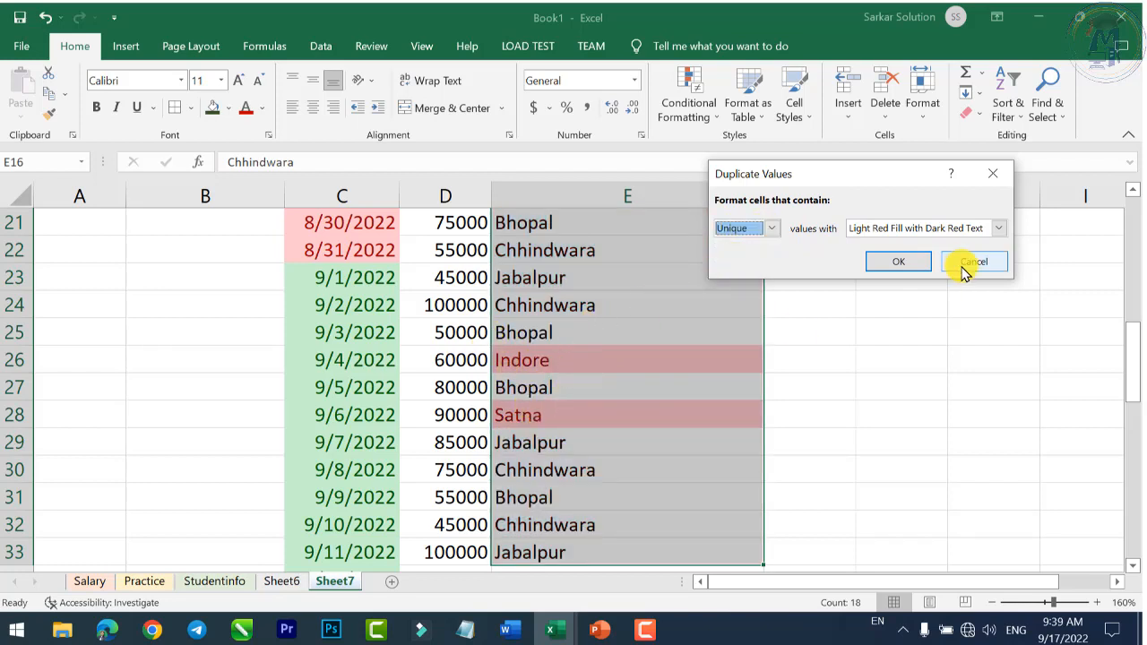
left_click(968, 265)
left_click(688, 118)
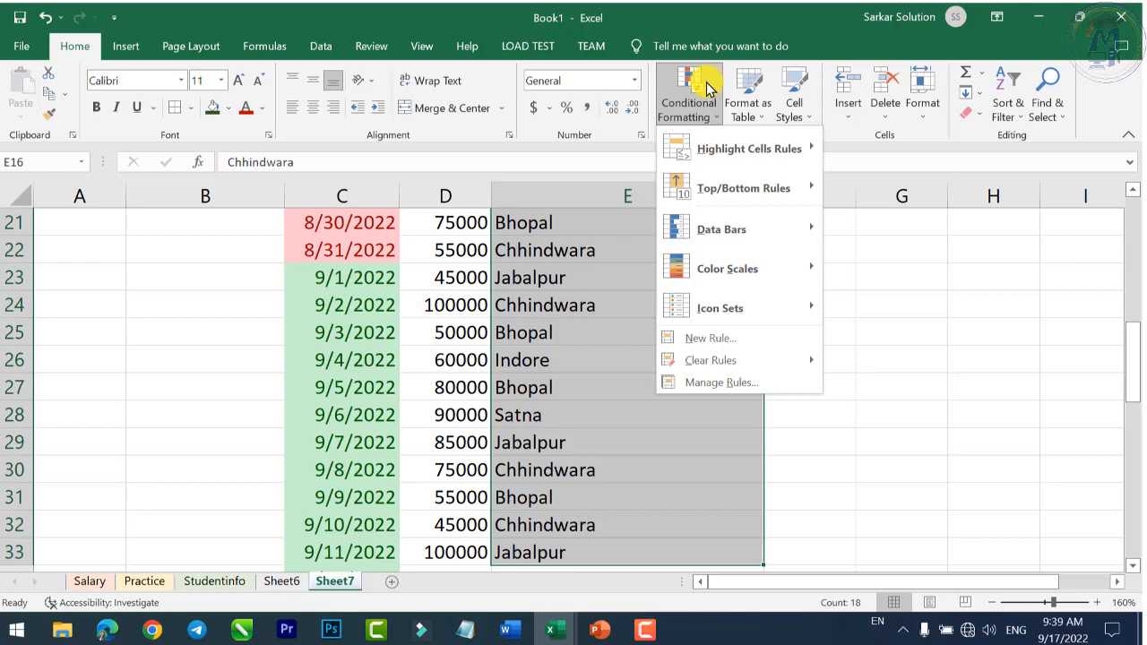
mouse_move(712, 148)
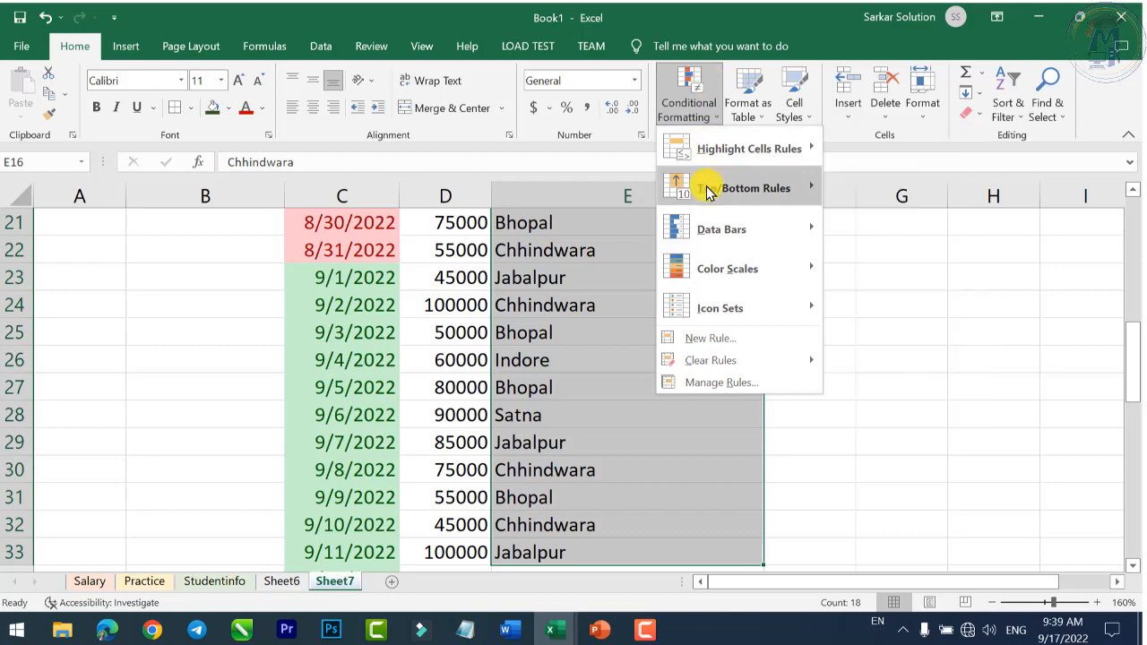
left_click(427, 340)
scroll(451, 333, "up", 2)
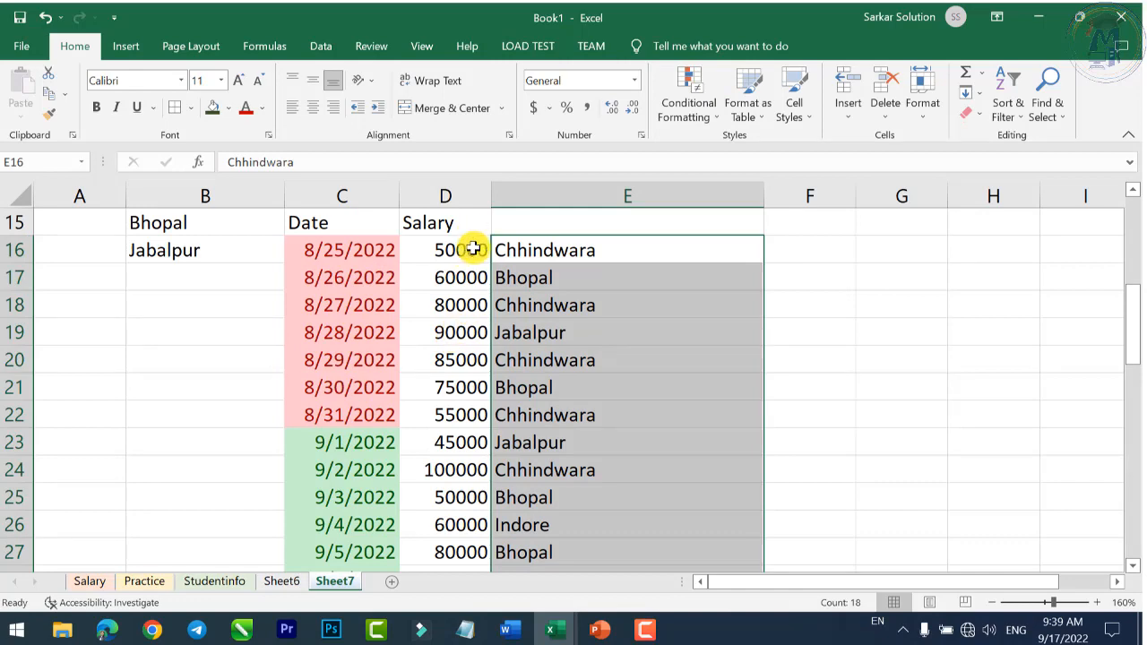
left_click_drag(473, 250, 453, 384)
scroll(499, 404, "down", 4)
scroll(513, 352, "up", 2)
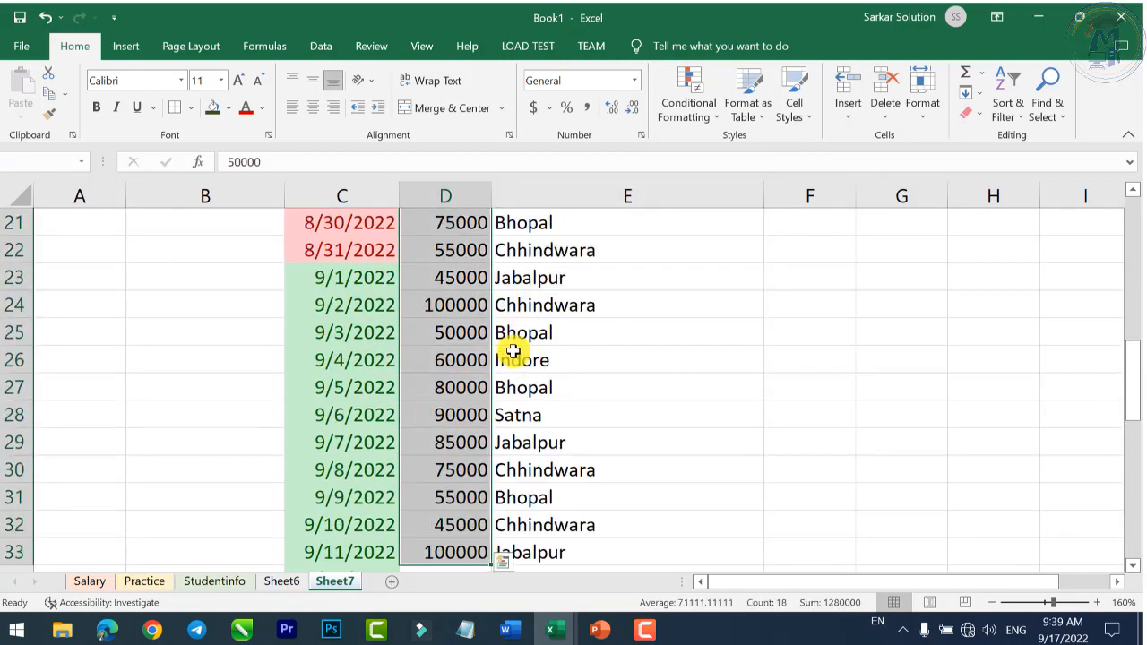
scroll(512, 352, "up", 2)
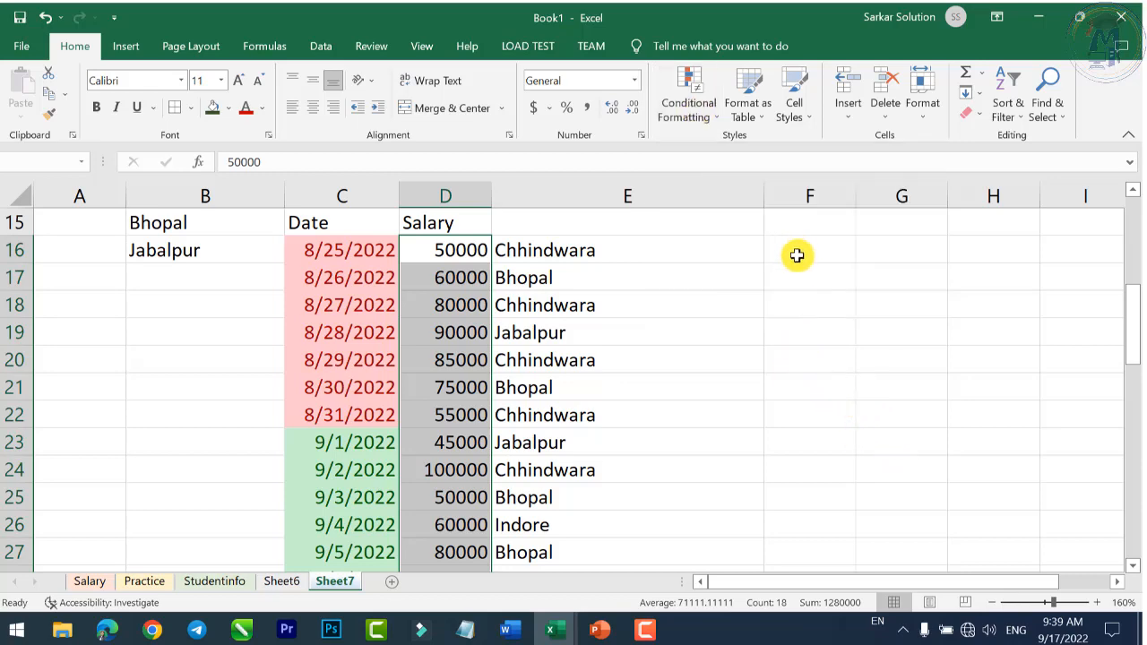
Step: Enter the column heading Percent in cell F15
left_click(797, 255)
key("Up")
scroll(799, 269, "up", 2)
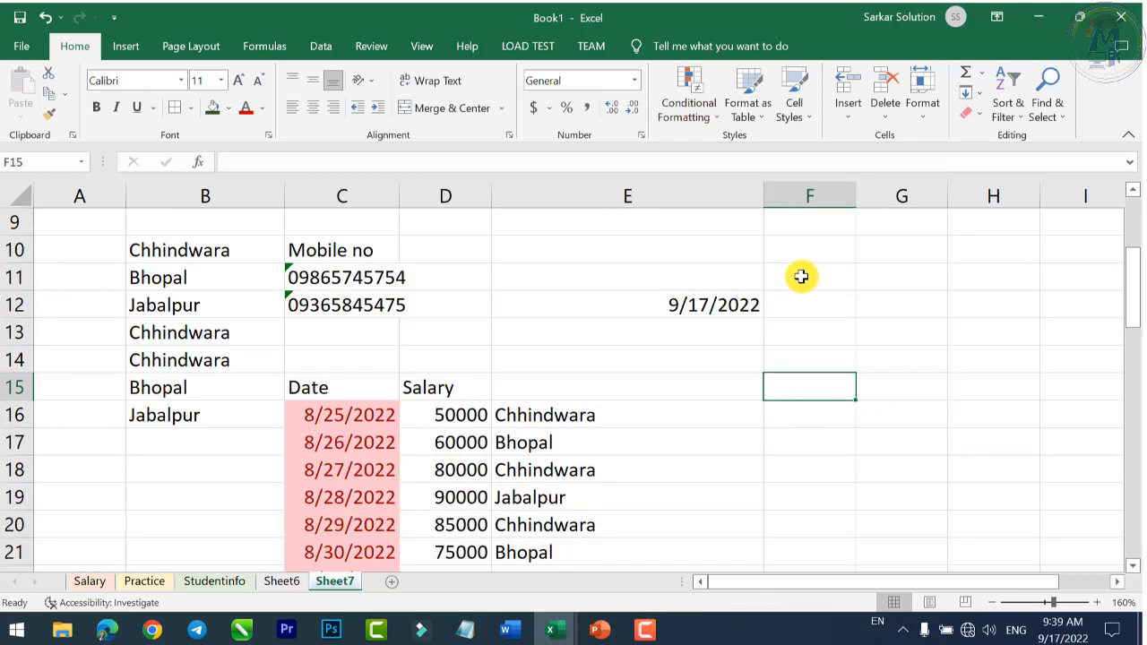
type("Percent")
key("Return")
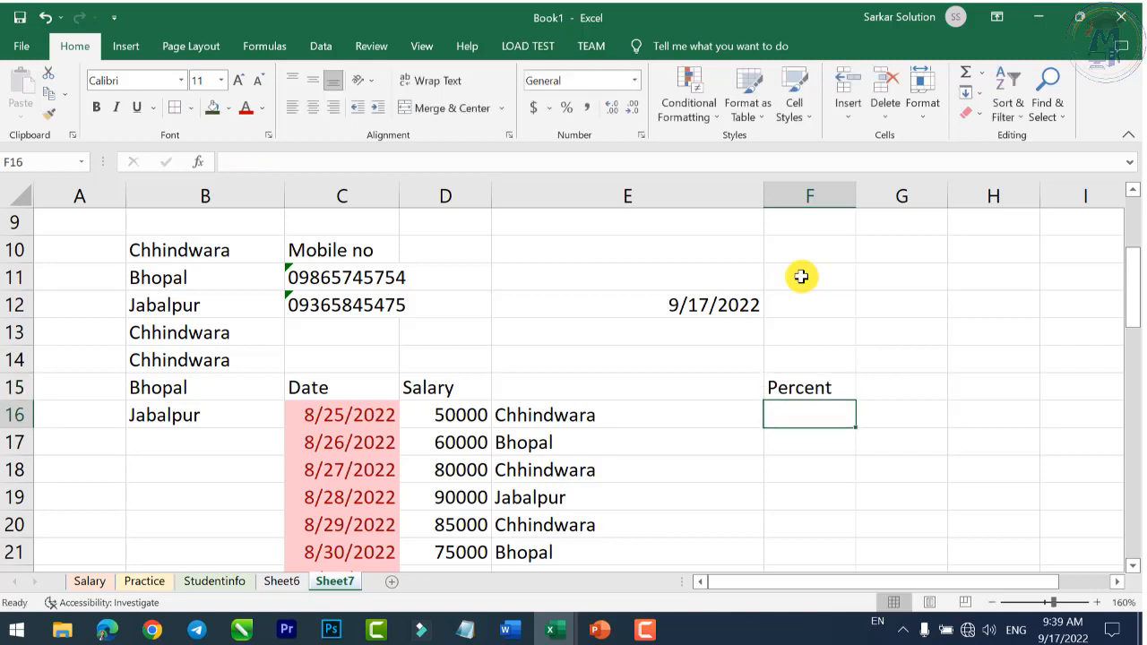
Step: Enter the percent values 65, 45, 50, 70, 50 and 60 in F16:F21
type("65")
key("Return")
type("14")
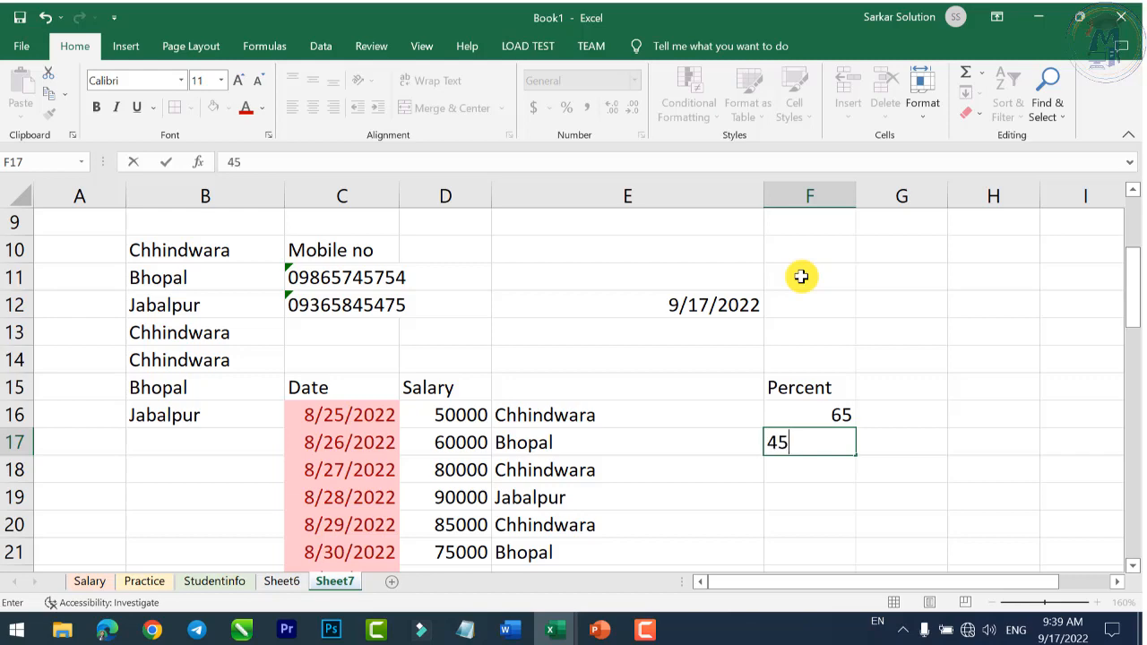
key("Return")
type("50")
key("Return")
type("70")
key("Return")
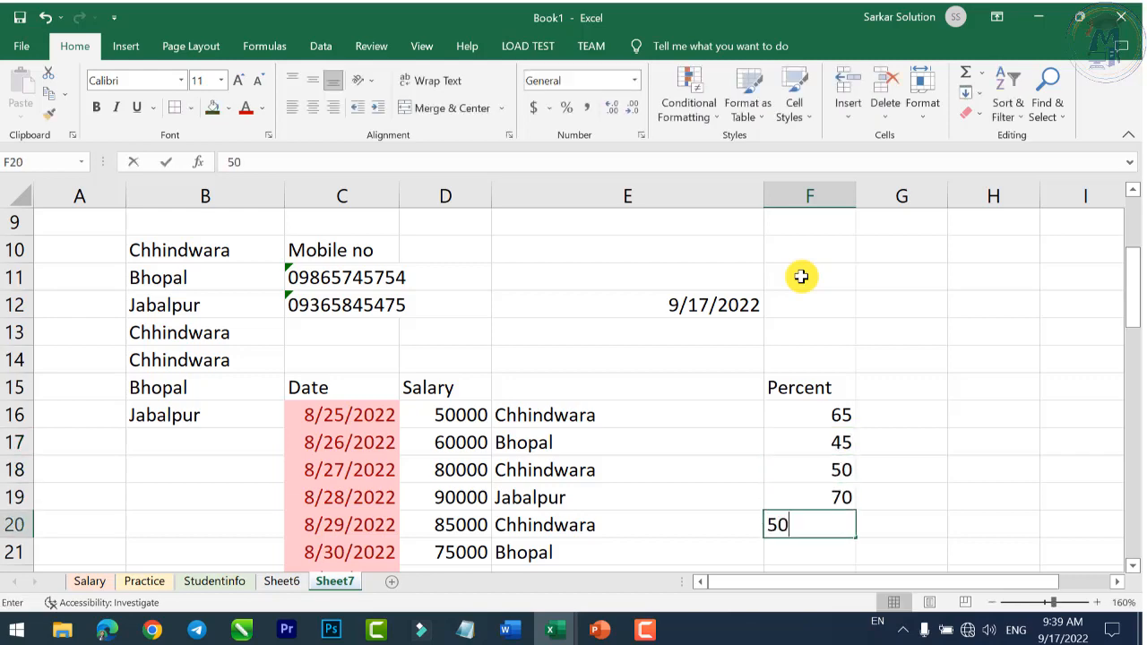
key("Return")
type("607")
key("Return")
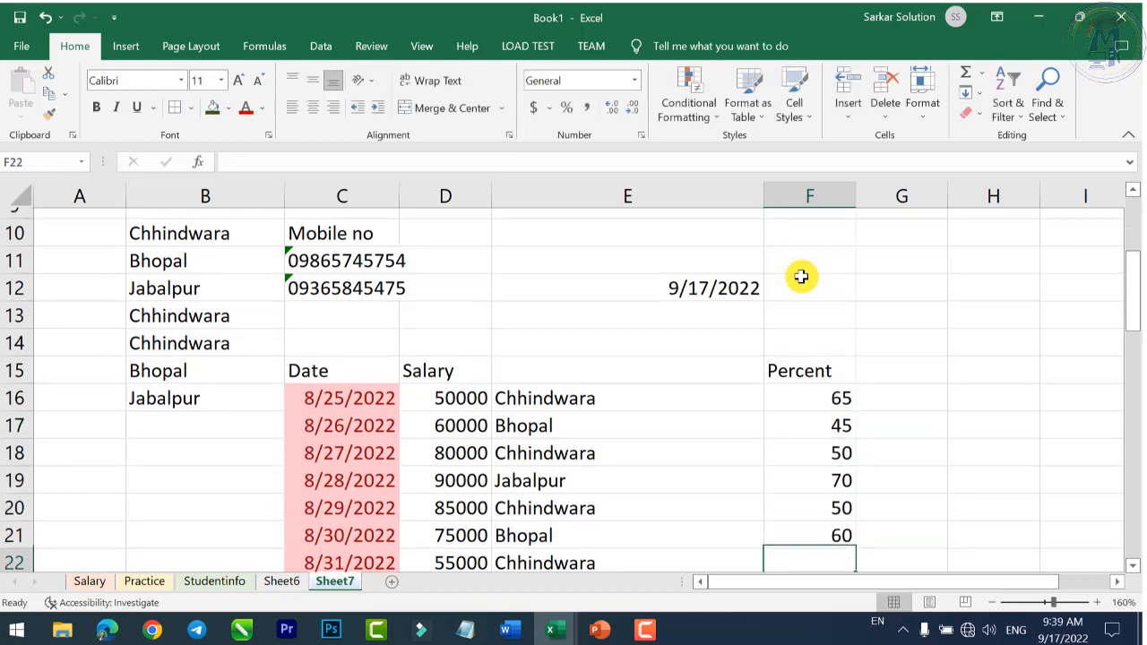
Step: Continue the Percent column with 65, 62, 45, 75, 85 and 95 in F22:F27
type("65")
key("Return")
type("62")
key("Return")
type("4")
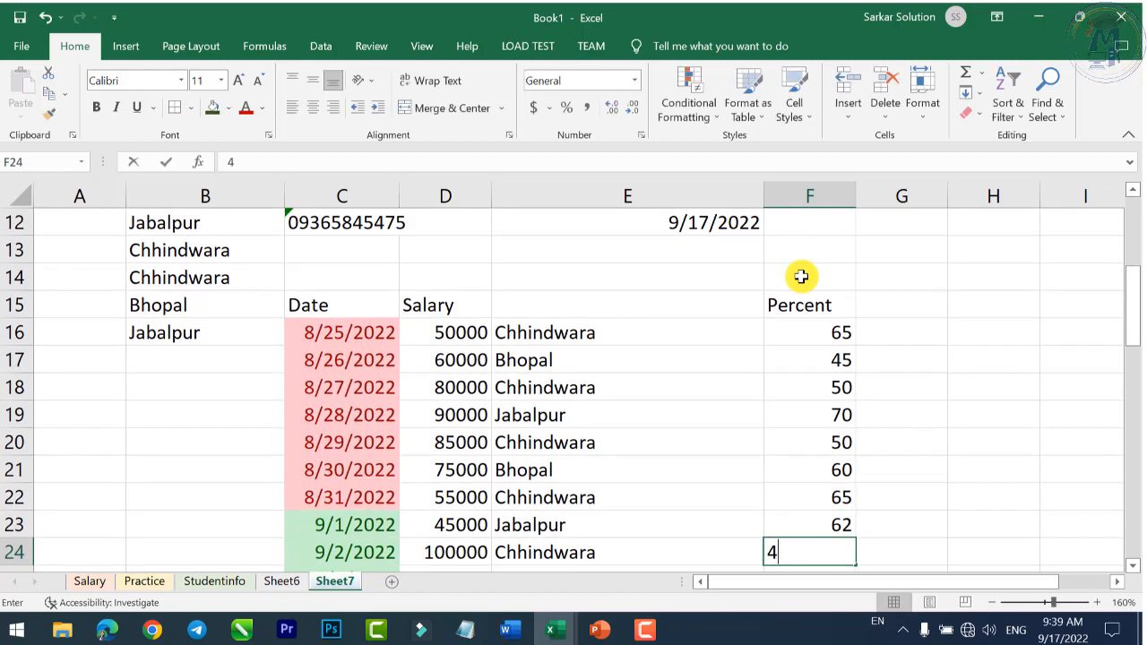
type("5")
key("Return")
type("75")
key("Return")
type("85")
key("Return")
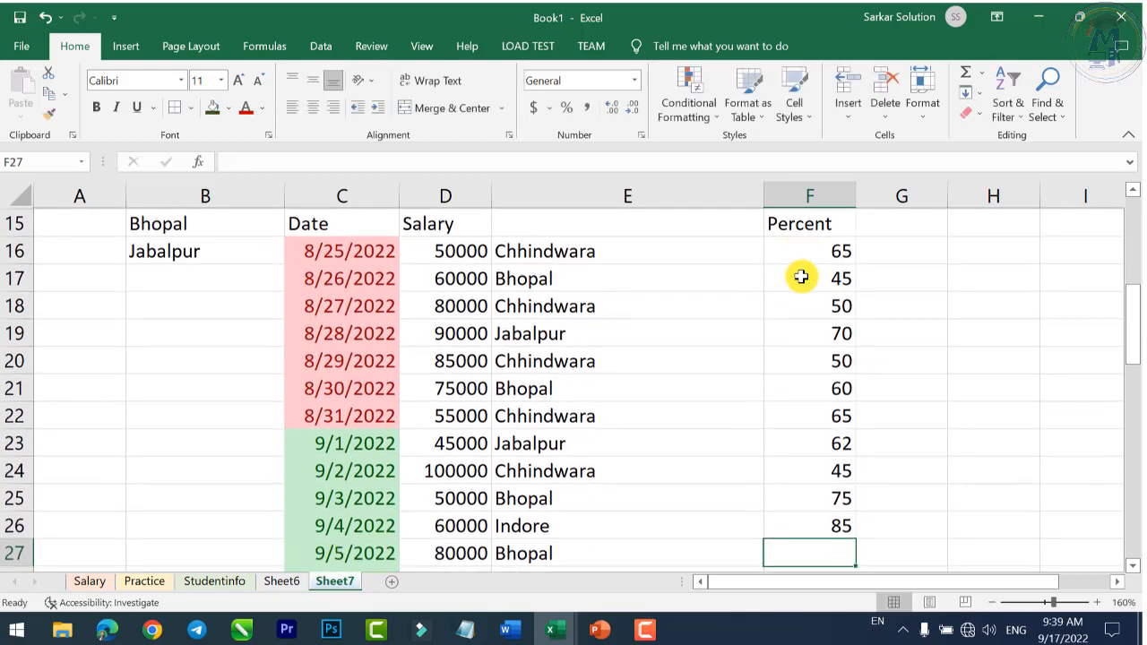
type("952")
key("Return")
key("Up")
type("95")
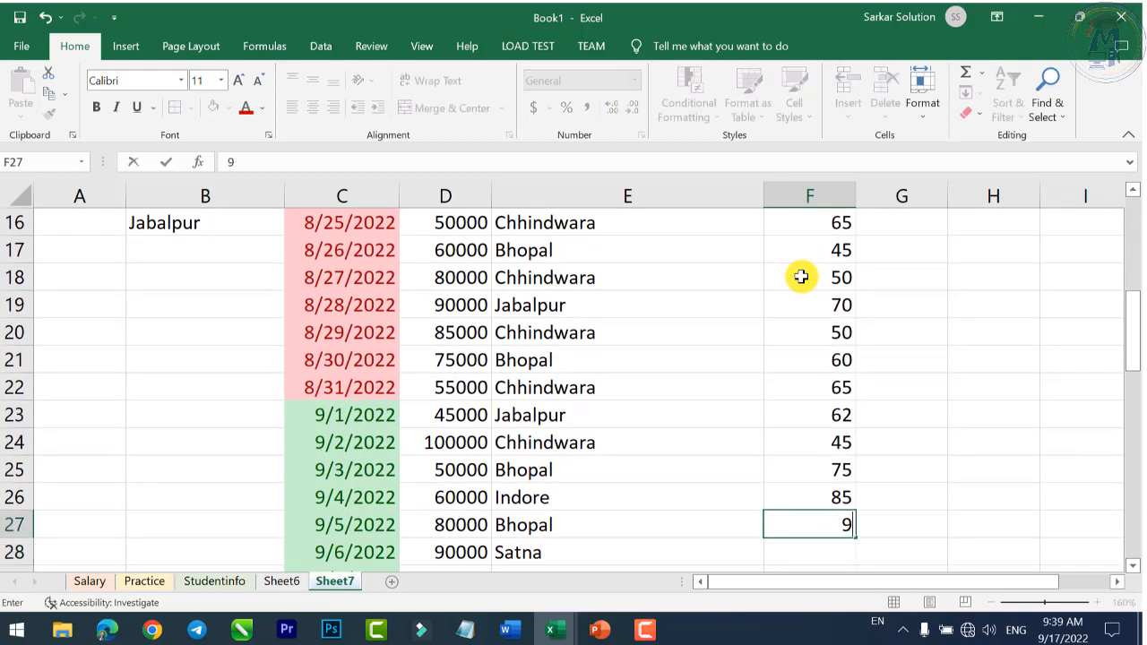
key("Return")
Step: Copy the percent values in F16:F27 and paste them directly below, starting at F28
scroll(852, 323, "up", 1)
left_click_drag(813, 302, 835, 455)
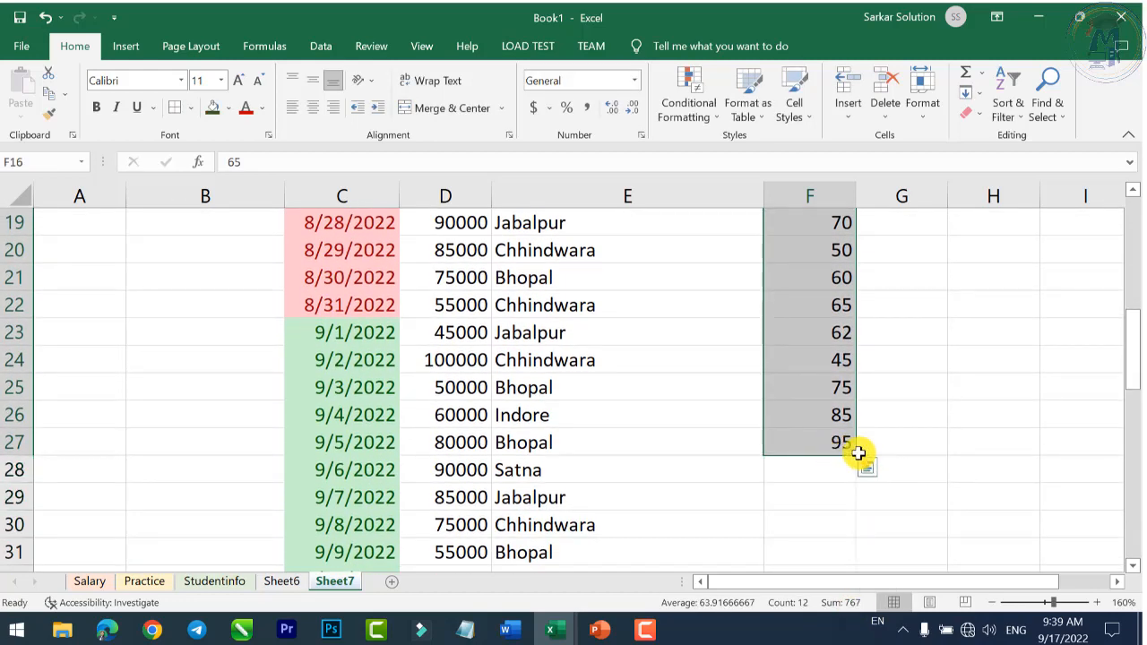
key("ctrl+c")
left_click(824, 470)
key("ctrl+v")
scroll(836, 389, "up", 4)
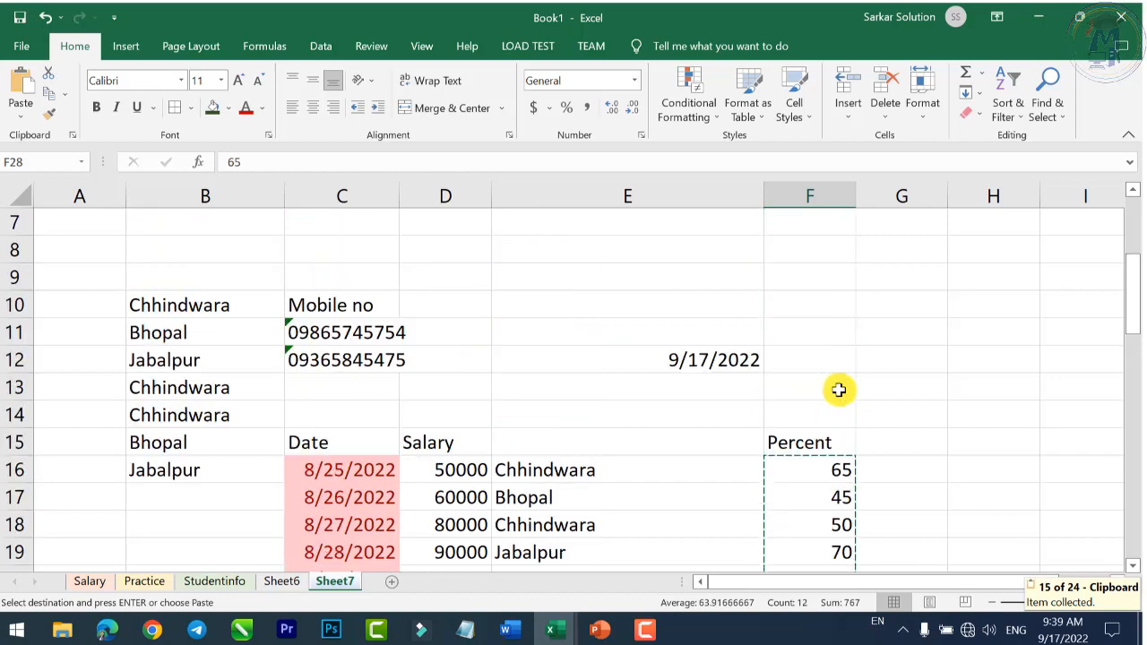
left_click(828, 471)
scroll(828, 466, "down", 8)
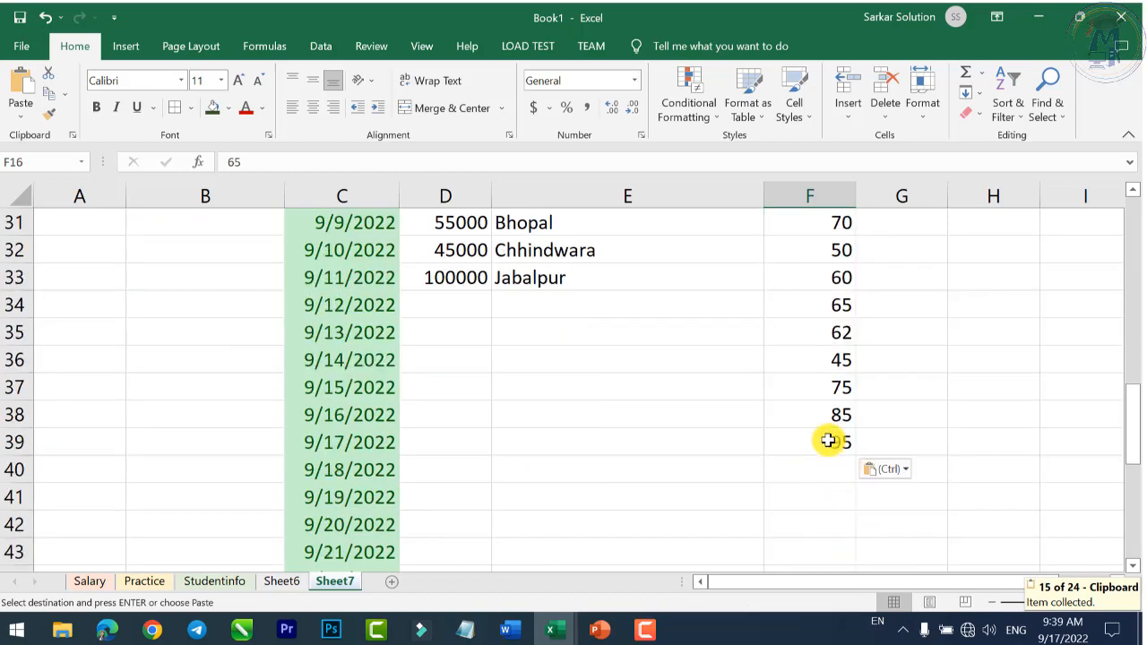
left_click(828, 441, "shift")
scroll(886, 471, "up", 5)
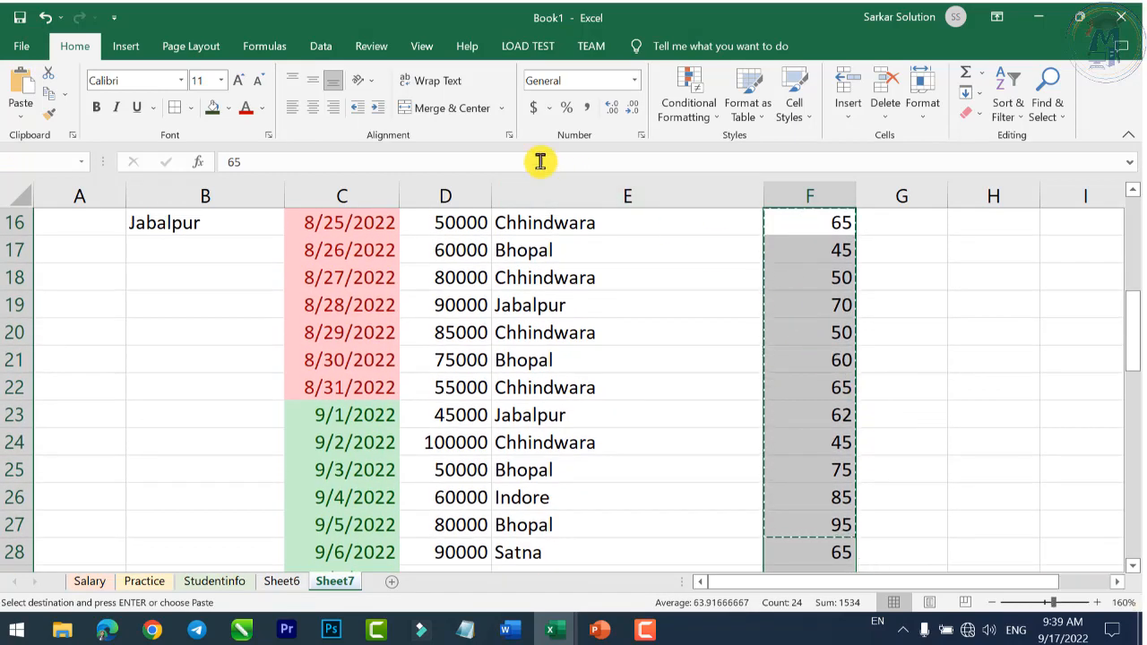
double_click(847, 307)
scroll(853, 310, "up", 2)
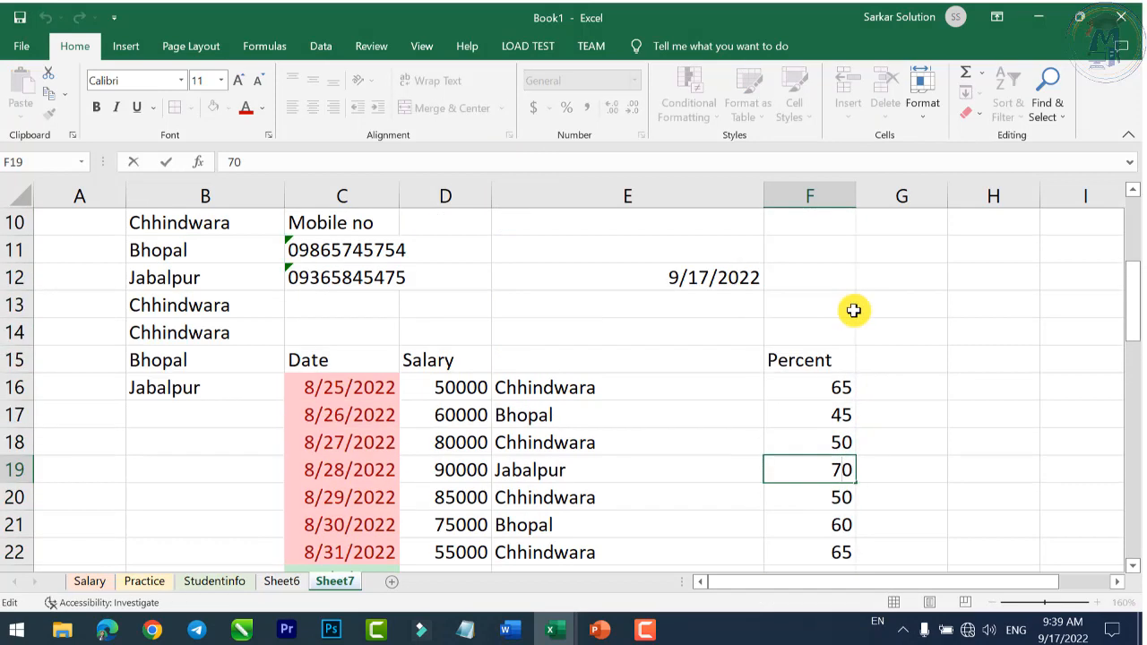
Step: Apply a Top 10 Items rule to the percent values in F16:F39 with Yellow Fill with Dark Yellow Text
left_click(818, 395)
scroll(819, 397, "down", 7)
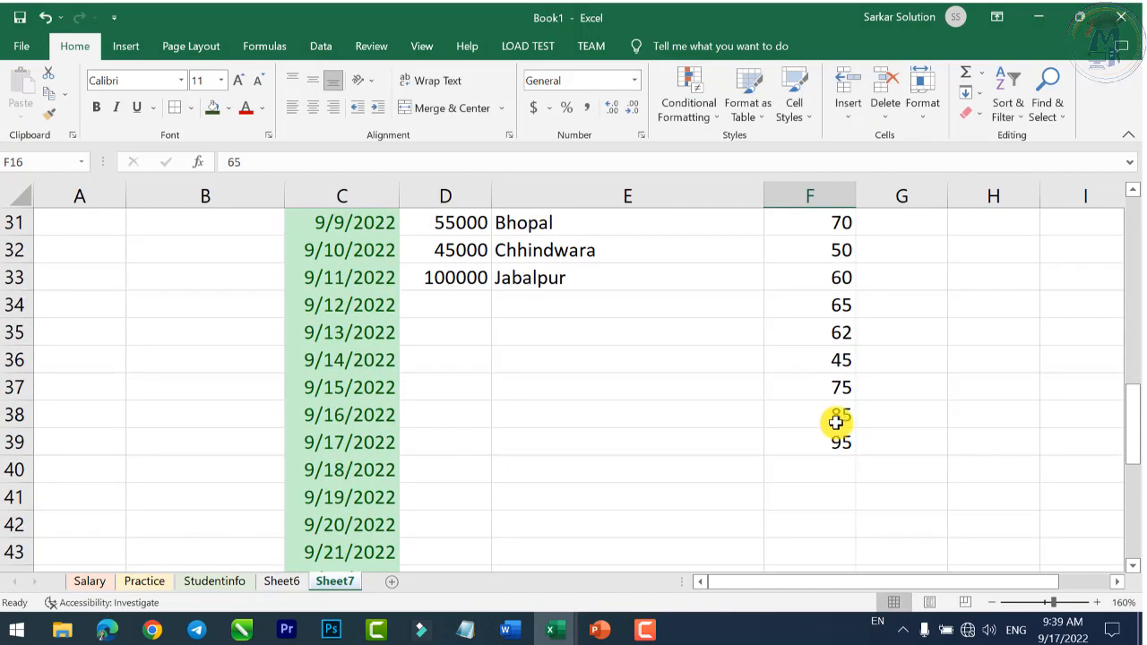
left_click(847, 443, "shift")
scroll(846, 442, "up", 6)
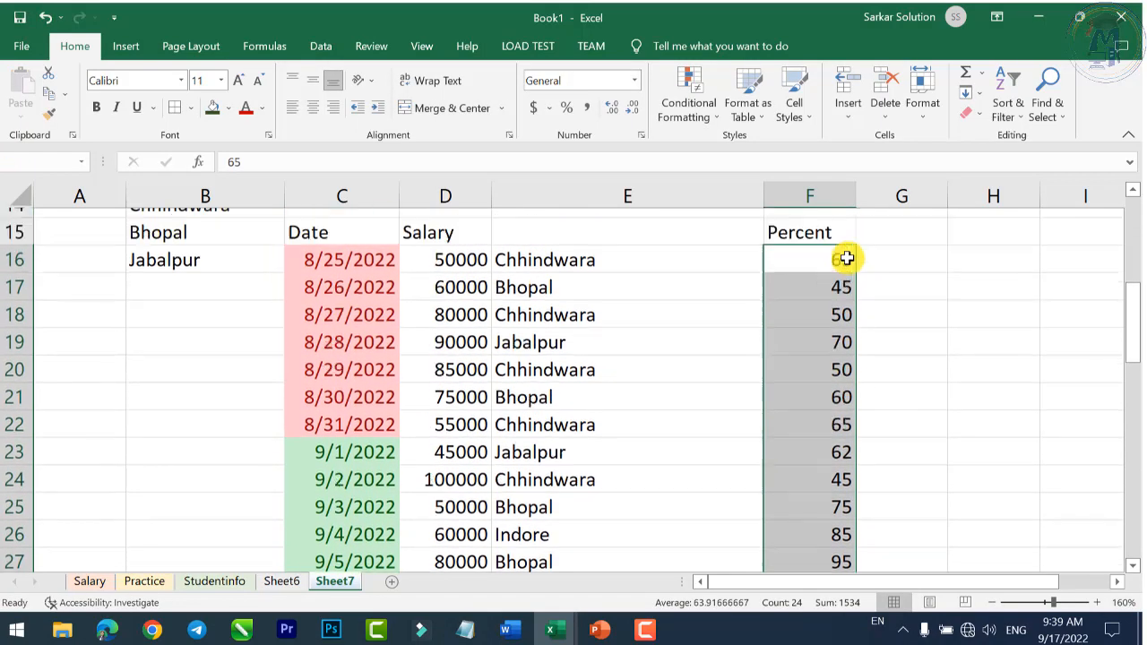
left_click(702, 119)
mouse_move(733, 188)
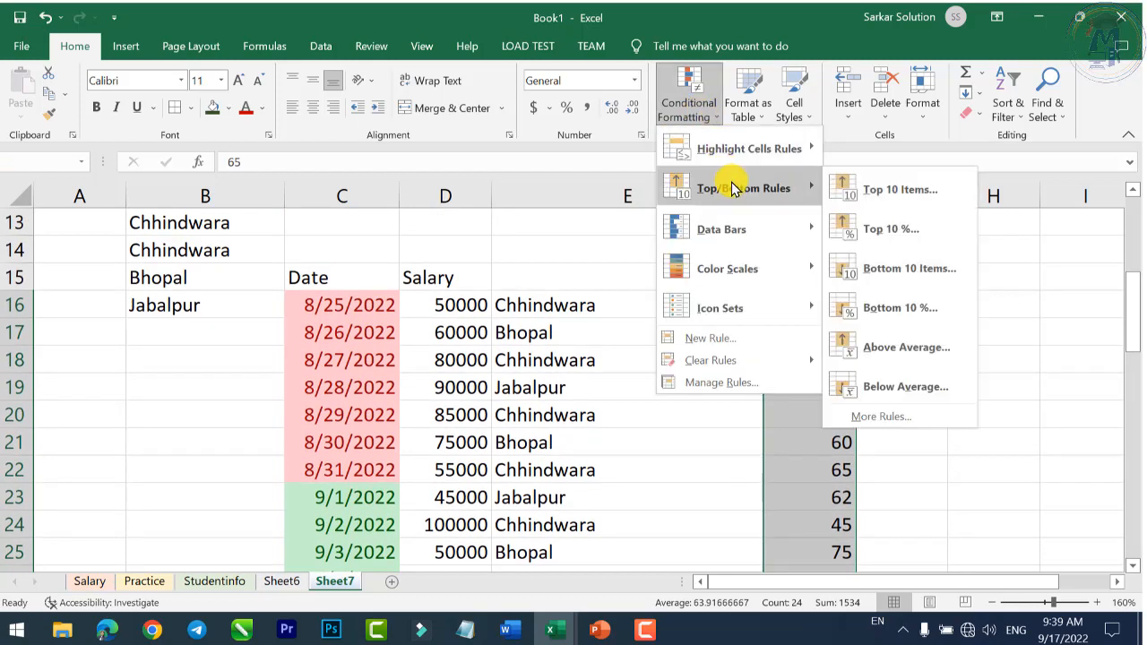
left_click(890, 190)
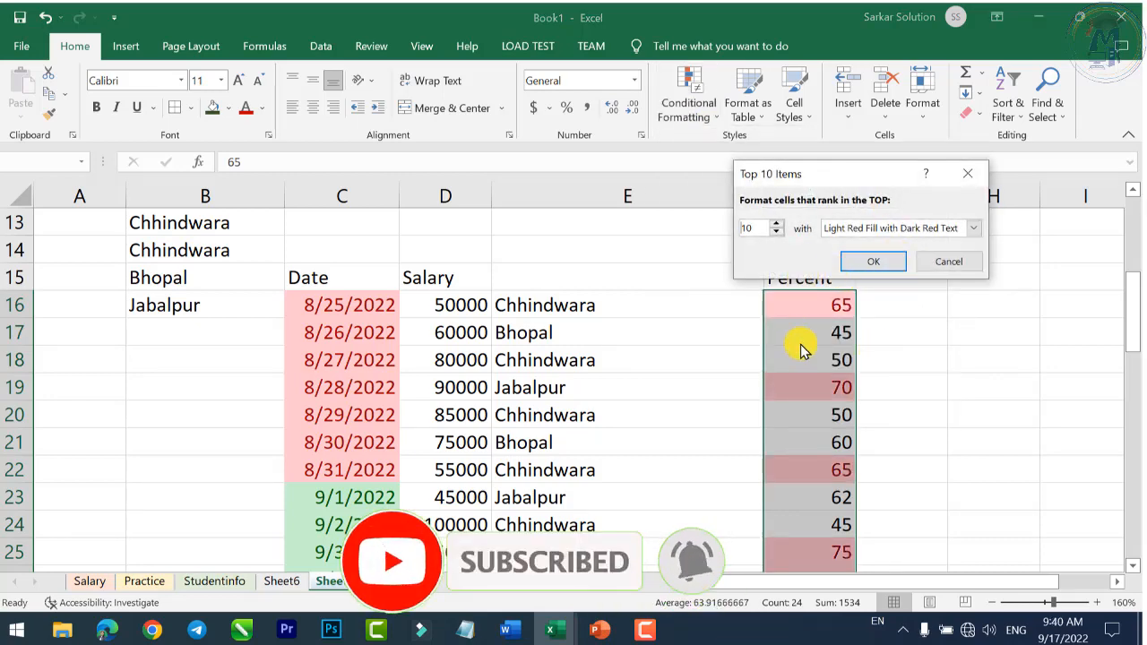
left_click(914, 235)
left_click(873, 256)
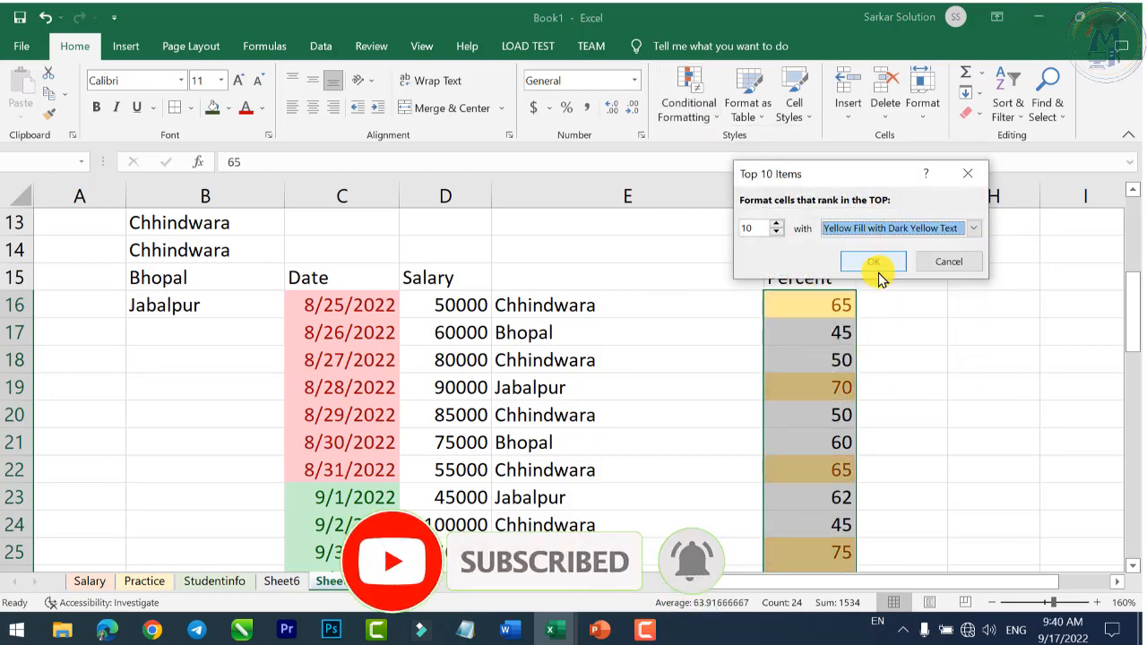
left_click(873, 261)
scroll(874, 374, "down", 1)
scroll(874, 374, "down", 7)
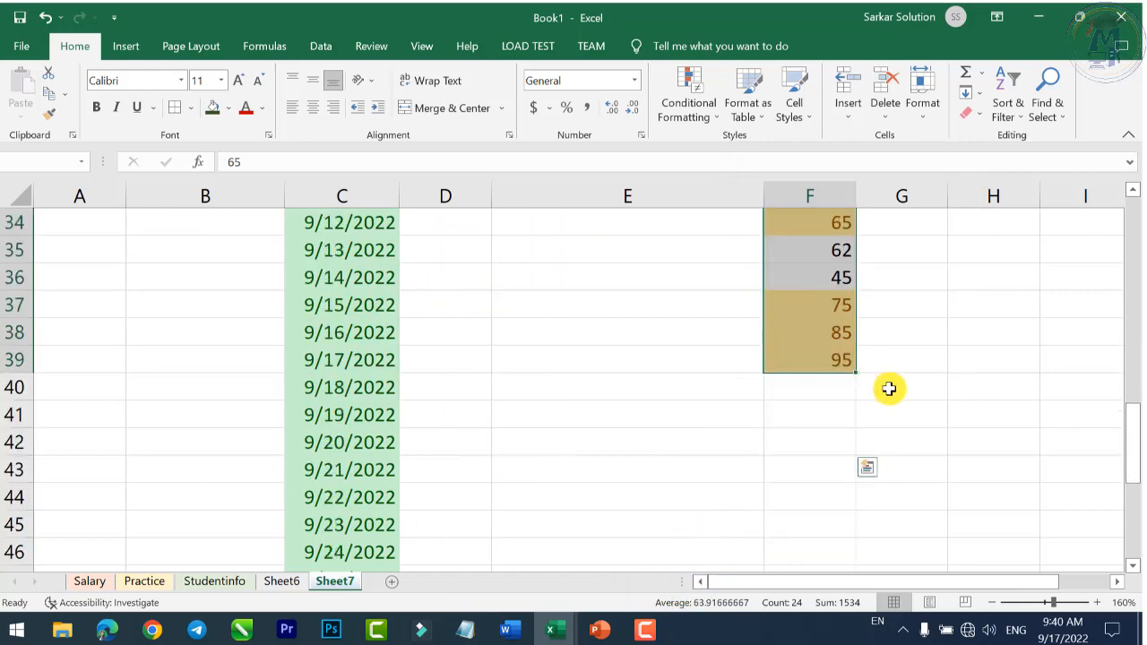
scroll(883, 385, "up", 6)
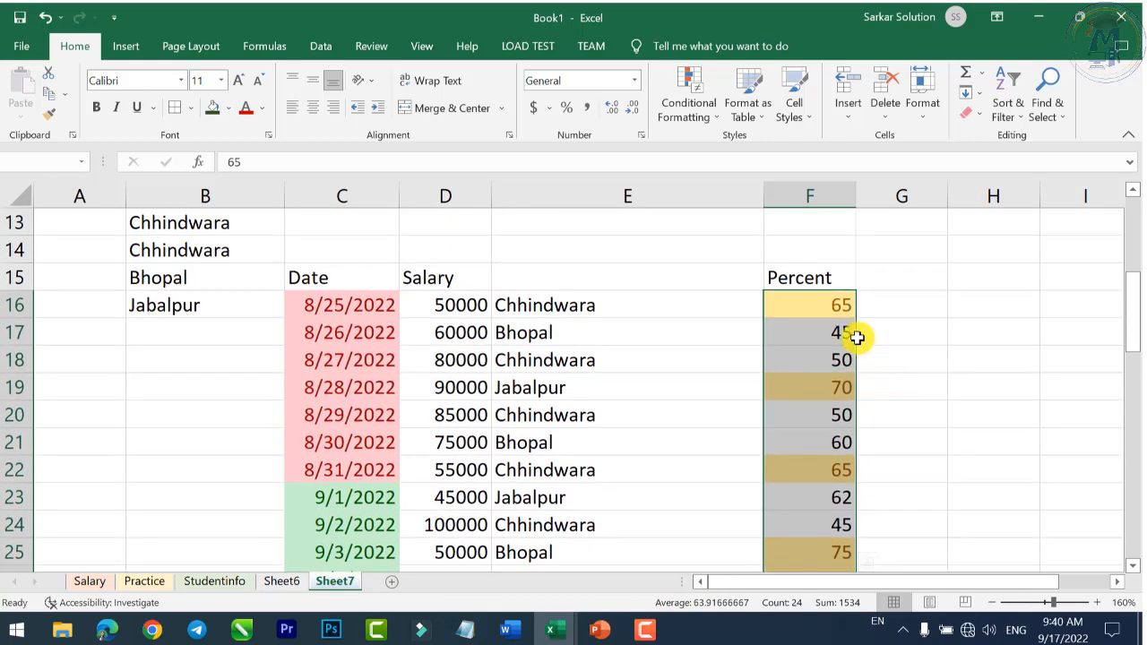
Step: Clear the Top 10 Items conditional formatting rule from the selected percent values in F16:F39
left_click(708, 112)
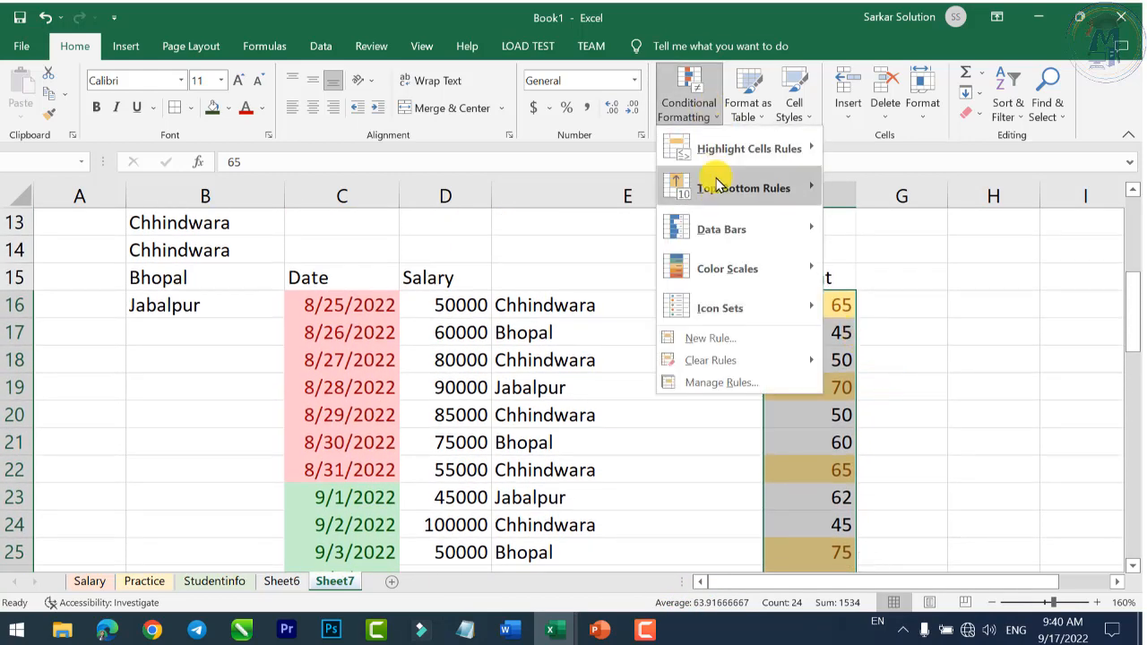
mouse_move(720, 187)
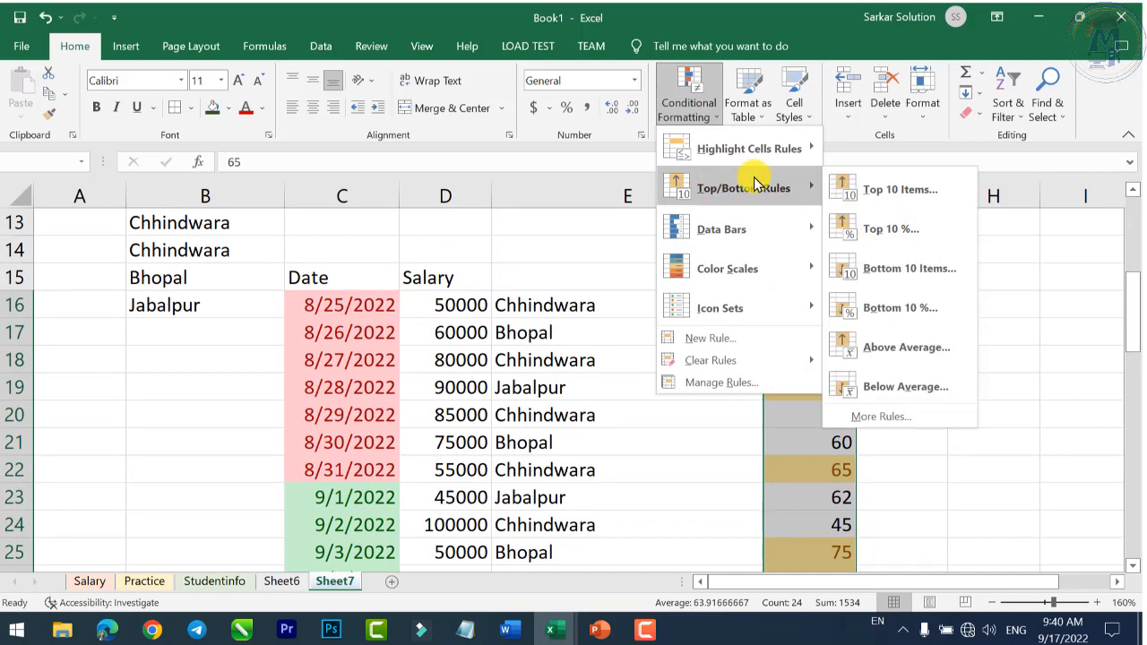
mouse_move(727, 359)
left_click(860, 367)
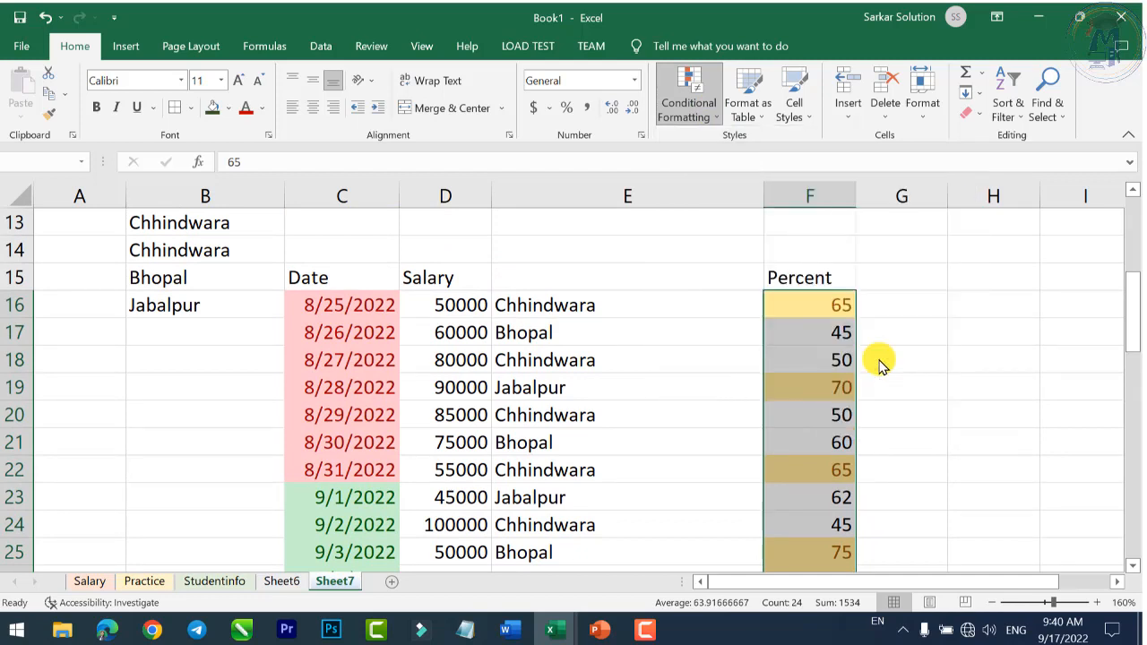
Step: Apply a Top 10% rule to the percent values in F16:F39 with Green Fill with Dark Green Text and review the column
left_click(708, 117)
mouse_move(762, 185)
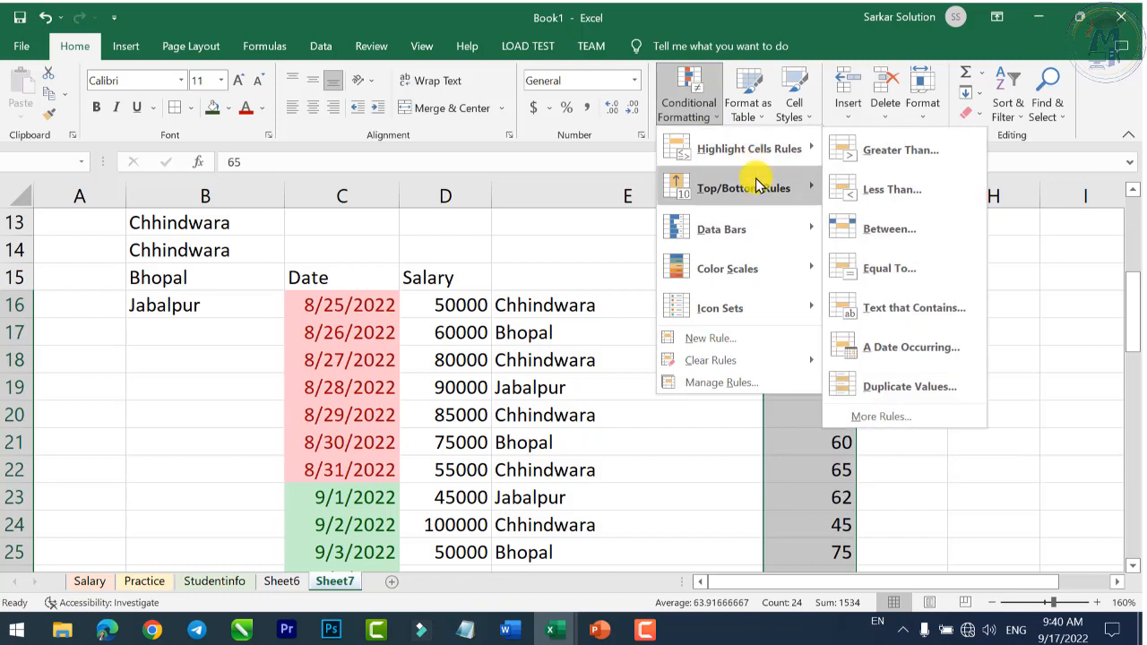
left_click(869, 229)
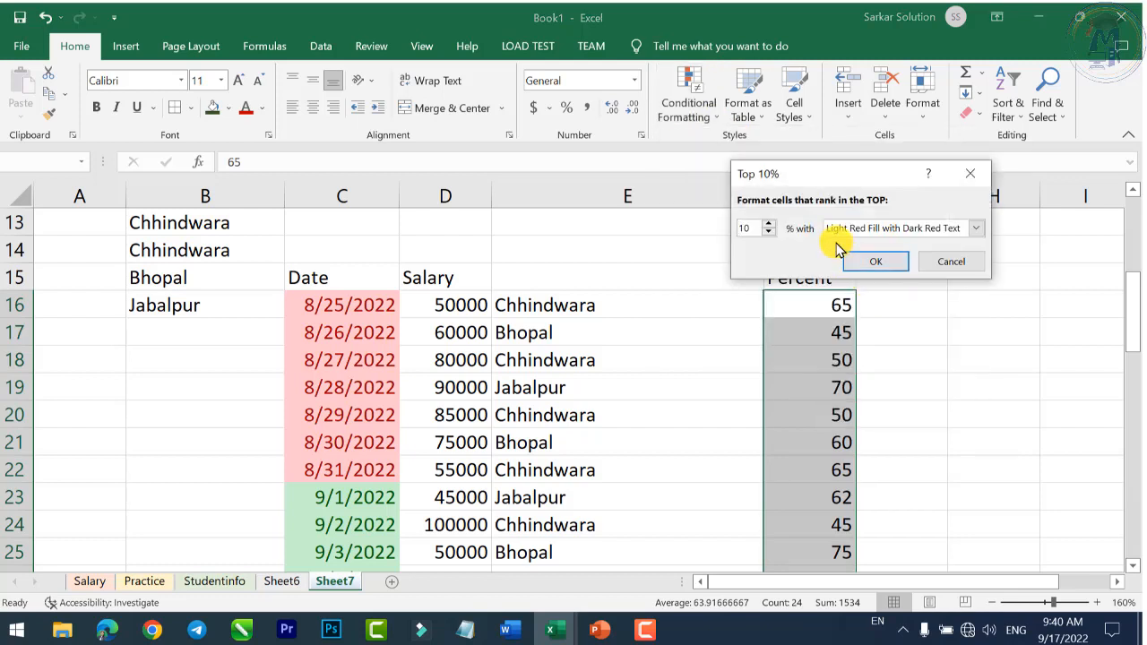
left_click(847, 228)
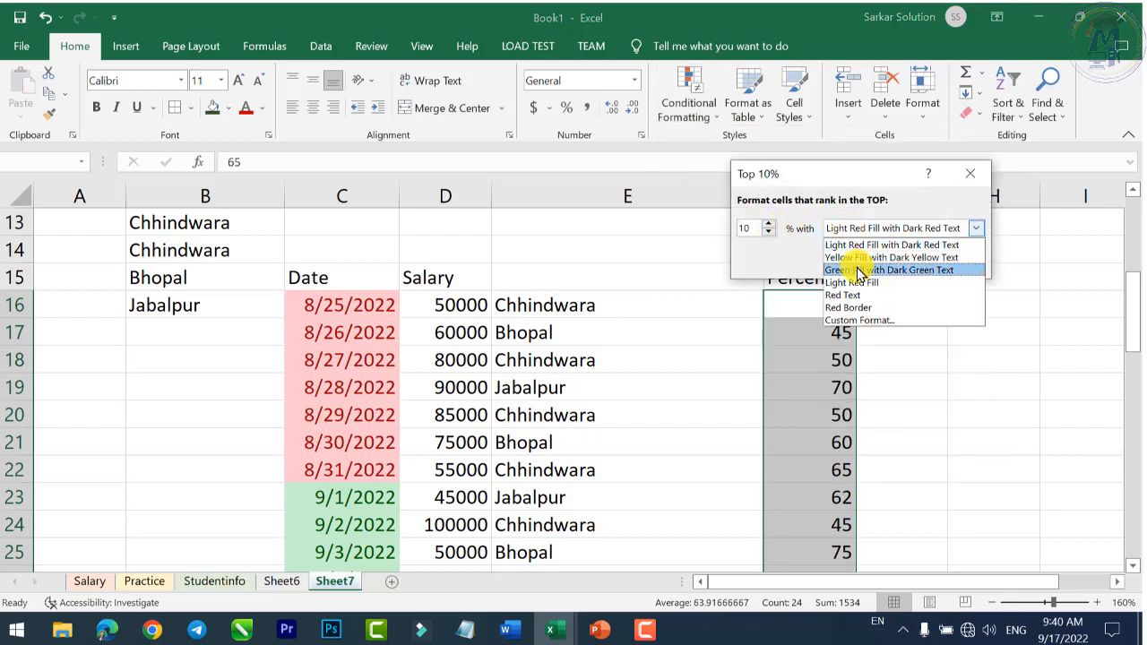
left_click(849, 263)
left_click(873, 265)
scroll(870, 341, "down", 8)
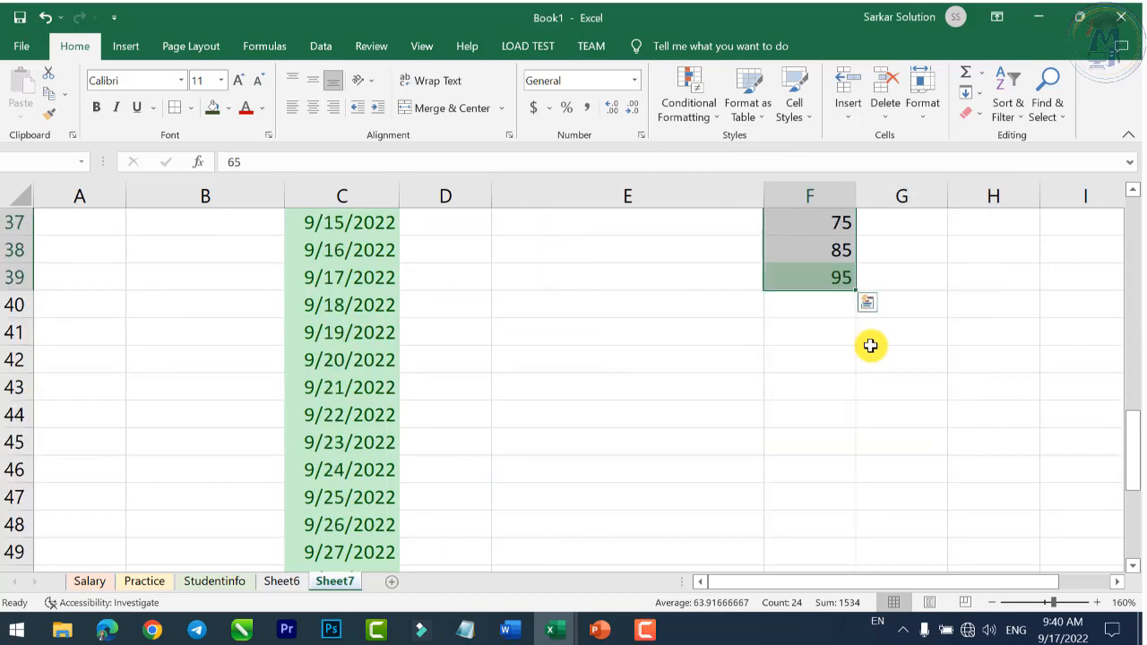
scroll(870, 344, "up", 6)
scroll(870, 346, "up", 2)
scroll(868, 346, "down", 4)
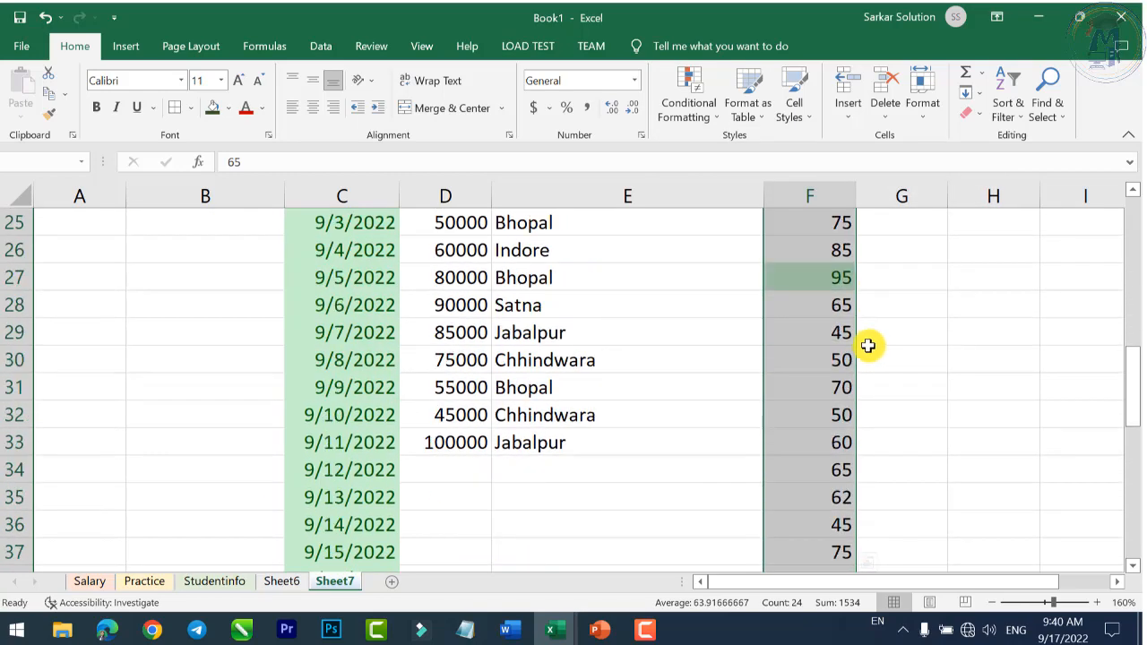
scroll(843, 306, "down", 1)
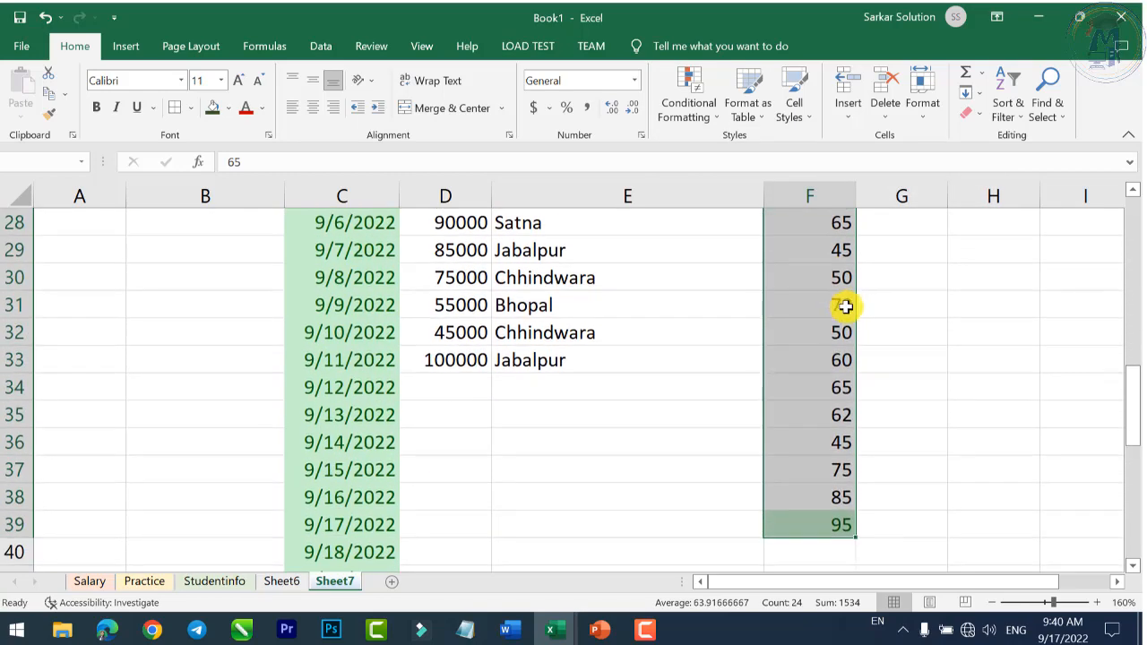
scroll(844, 305, "up", 1)
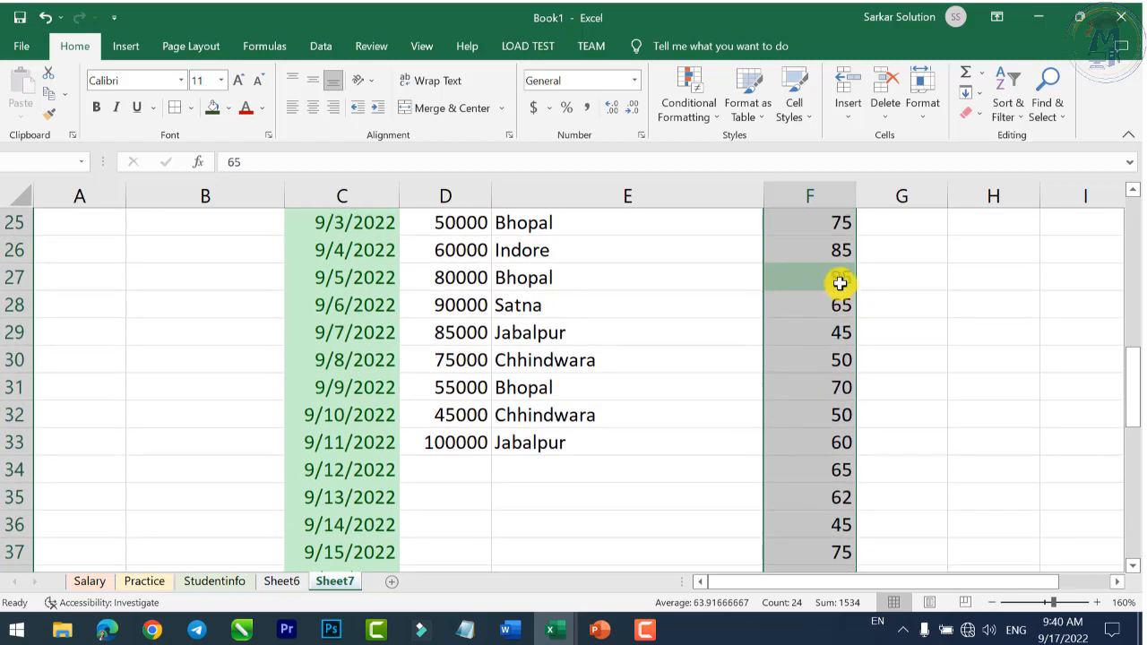
Step: Clear the Top 10% rule from the selected percent cells only
left_click(709, 115)
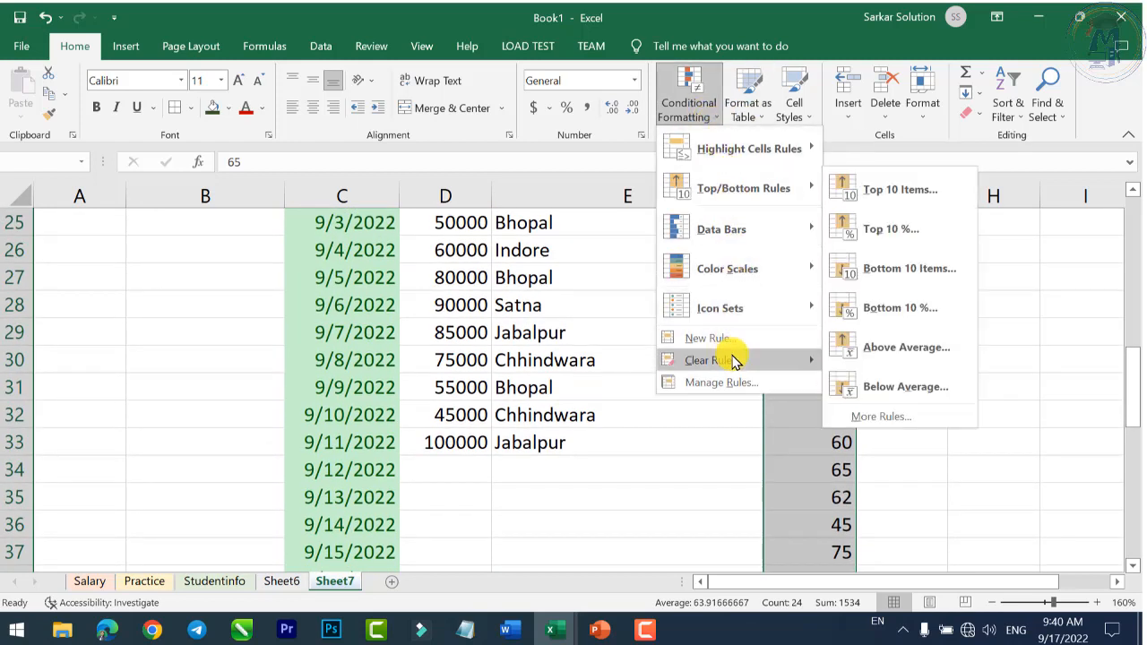
mouse_move(735, 360)
left_click(867, 360)
Step: Apply a top-percent rule set to 21% on F16:F39 with Yellow Fill with Dark Yellow Text and check the highlighted cells
left_click(709, 120)
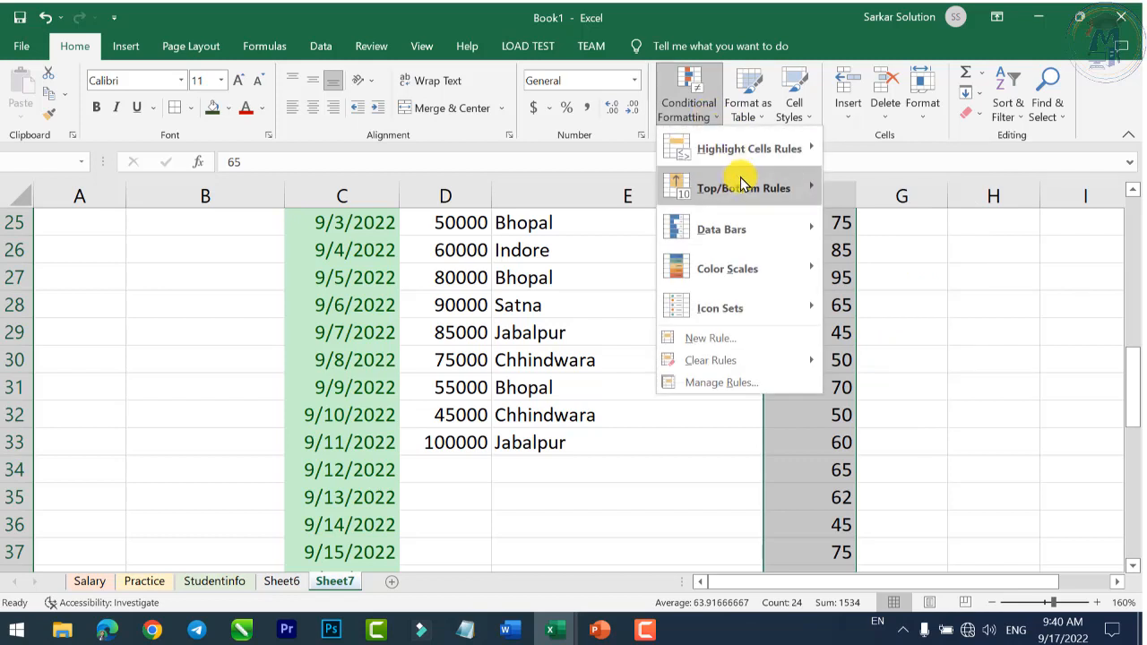
mouse_move(730, 188)
left_click(870, 227)
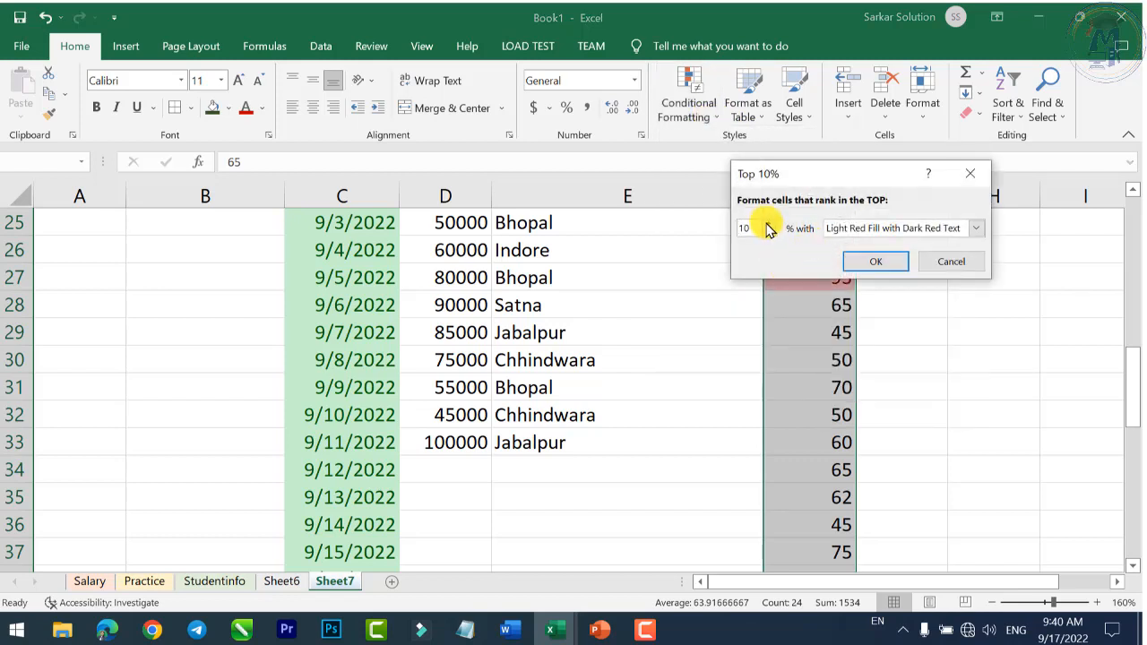
left_click(769, 223)
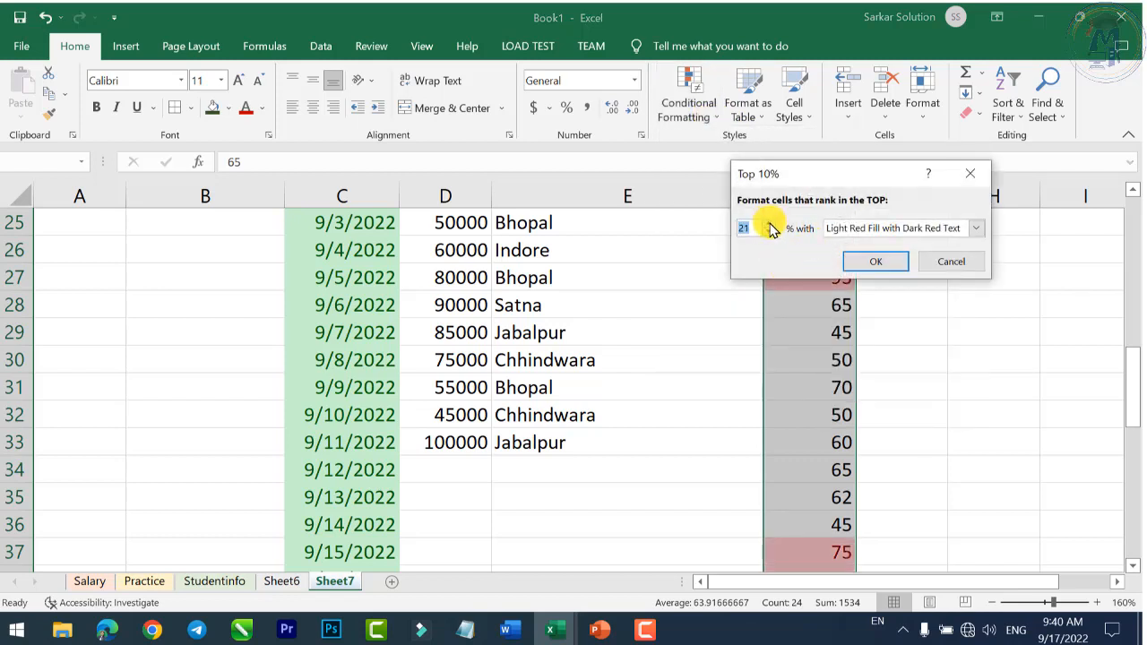
left_click(901, 231)
left_click(871, 257)
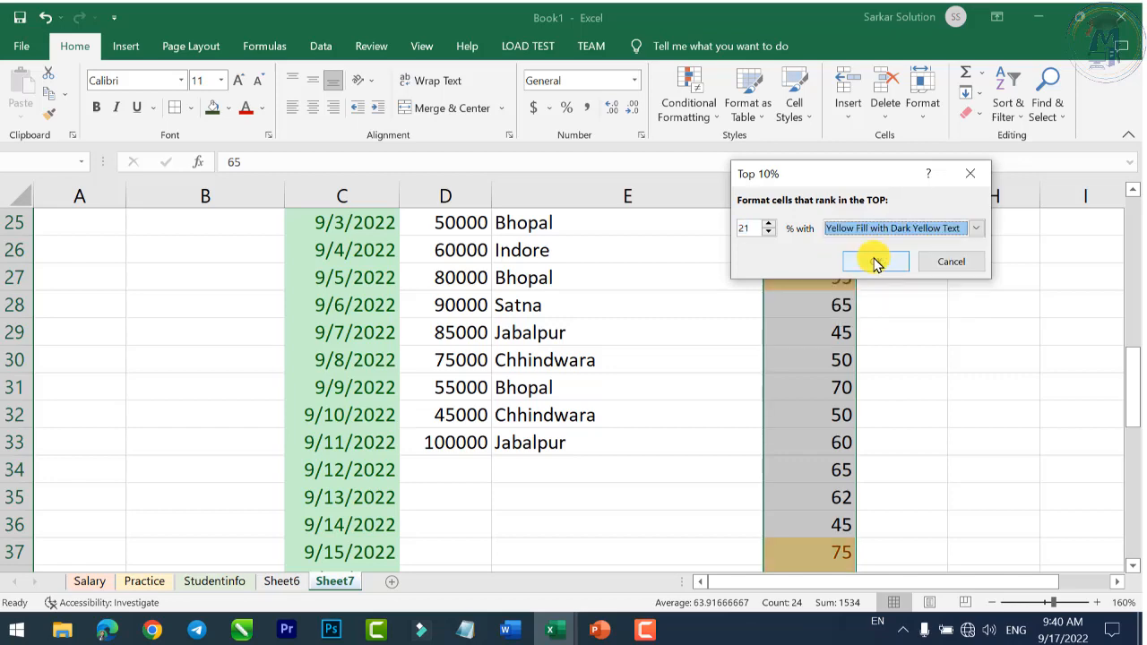
left_click(876, 261)
scroll(875, 314, "up", 4)
scroll(875, 312, "down", 6)
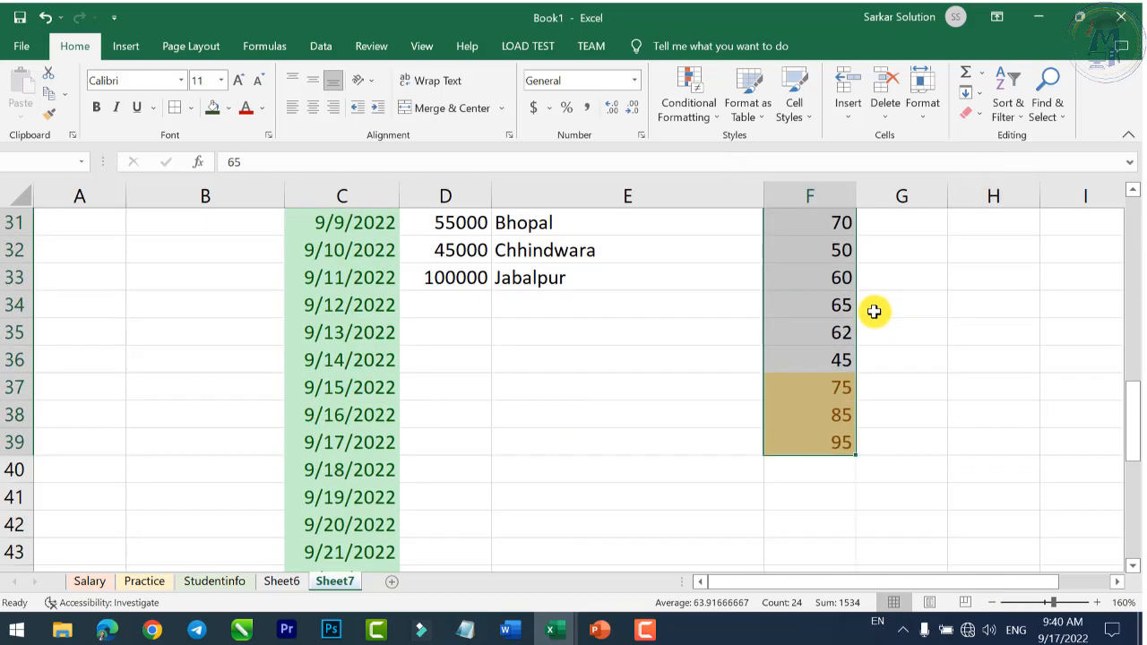
scroll(865, 328, "up", 4)
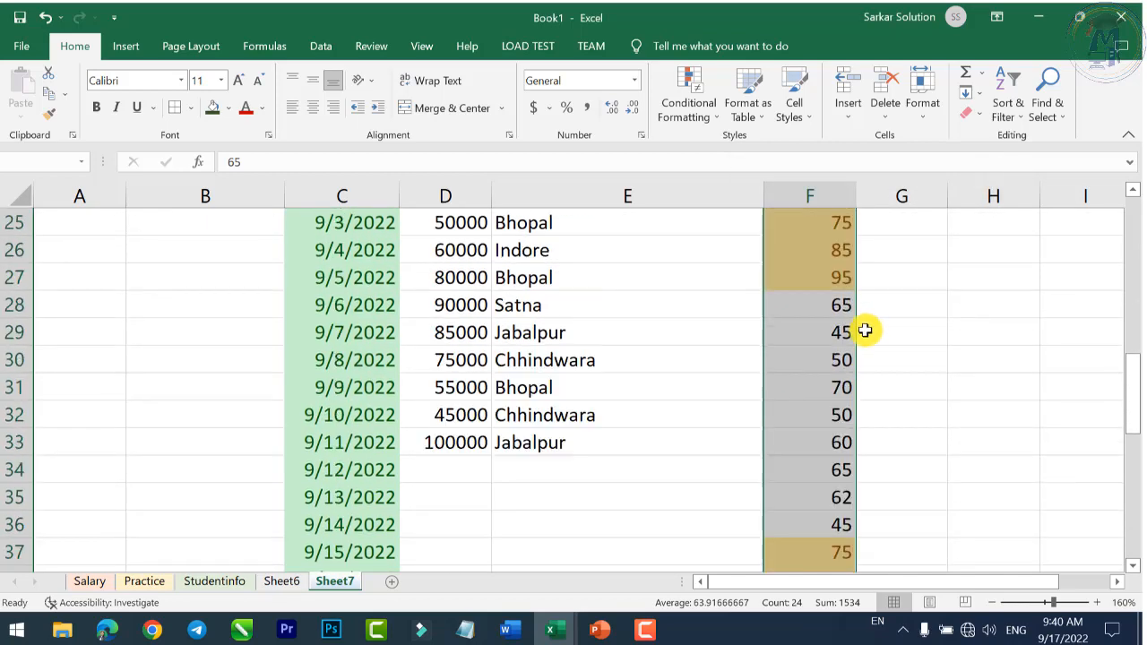
Step: Clear the top 21% rule from the selected percent cells, keeping the date column's formatting
left_click(687, 116)
mouse_move(789, 360)
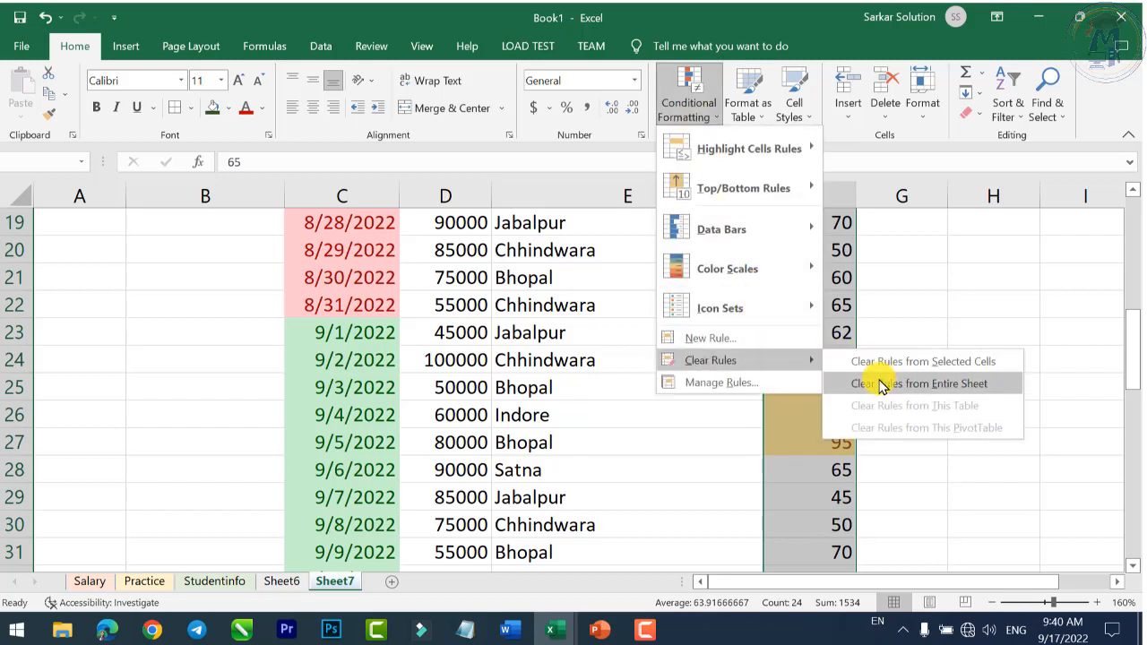
left_click(880, 385)
left_click(687, 104)
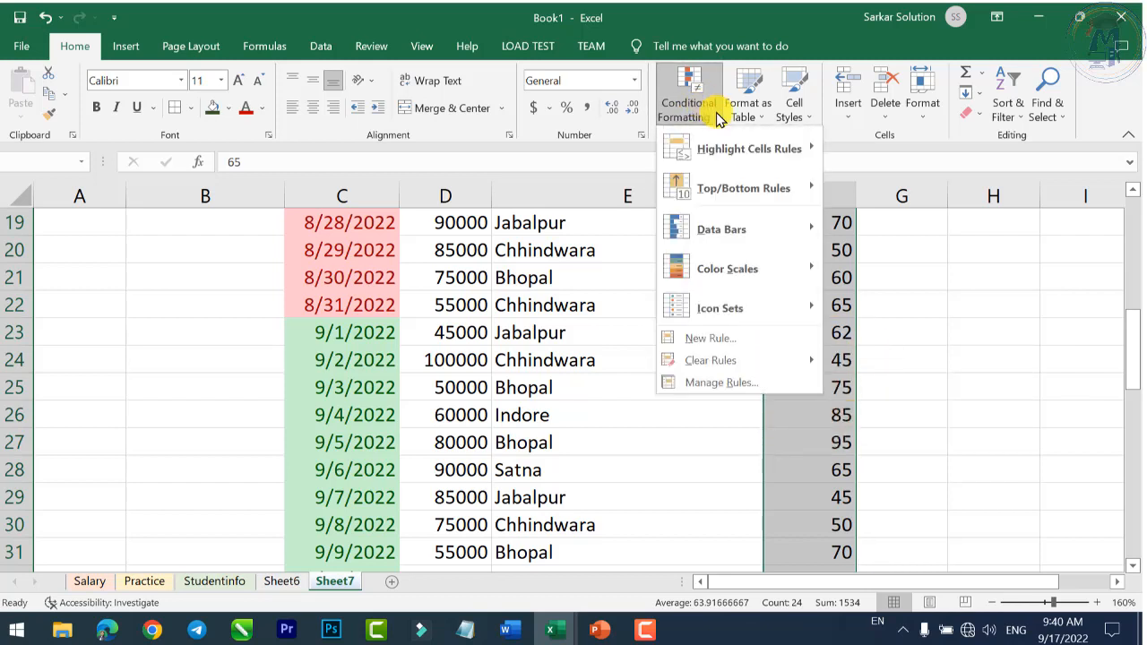
mouse_move(776, 191)
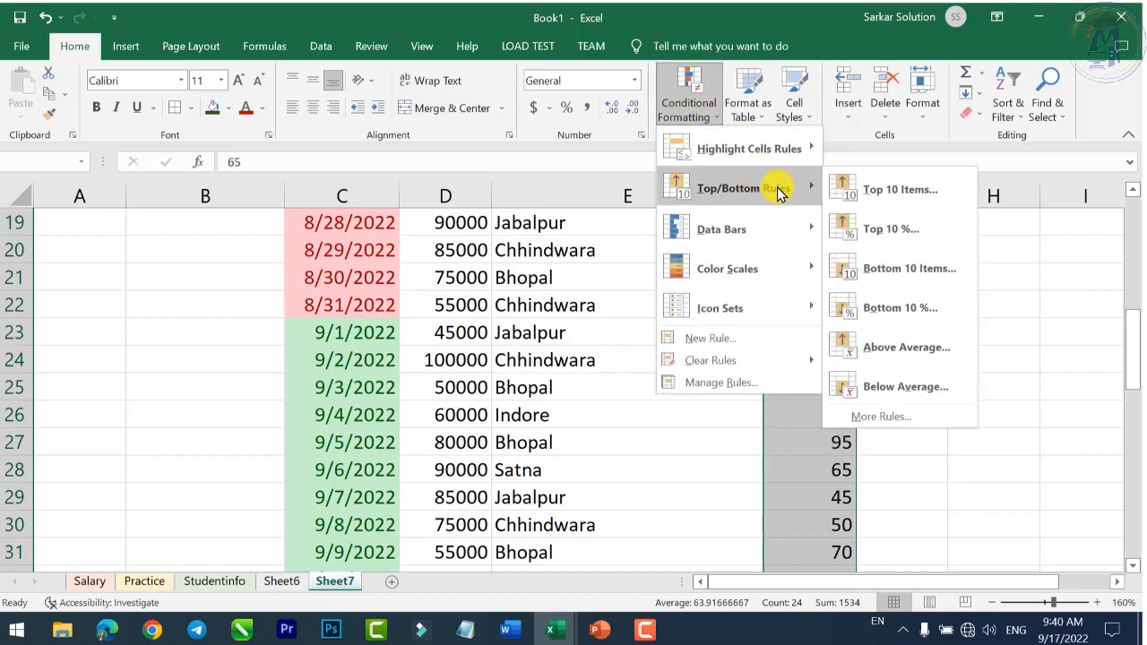
left_click(885, 268)
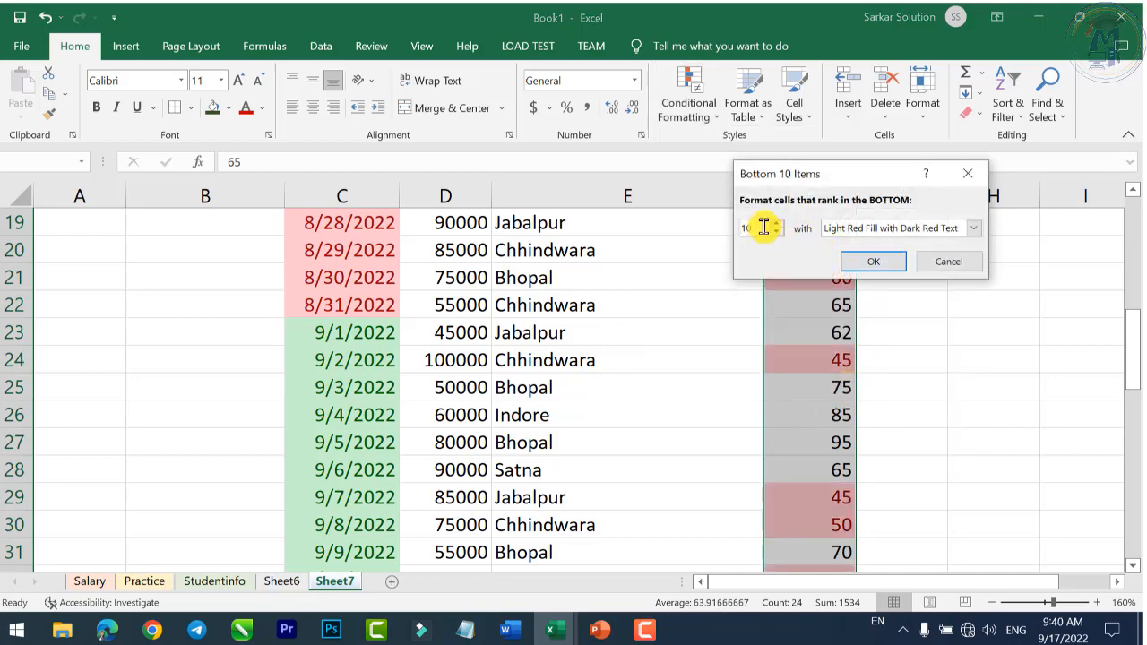
left_click(948, 262)
Step: Apply an Above Average rule to the percent values in F16:F39 with Green Fill with Dark Green Text and review the column
left_click(708, 107)
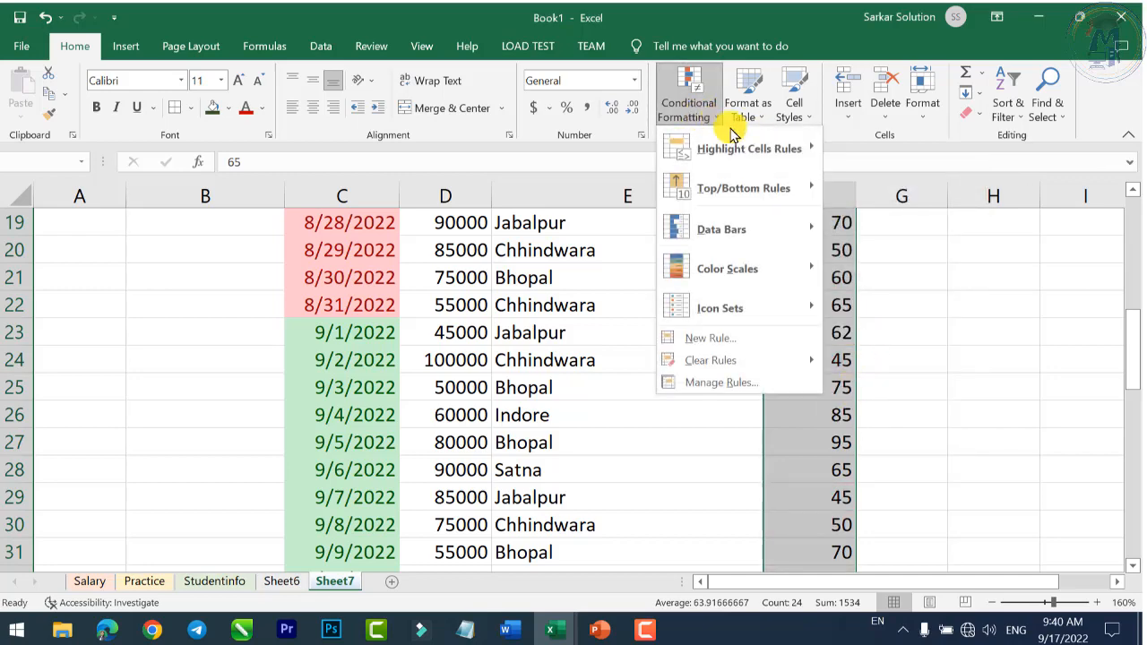
mouse_move(753, 155)
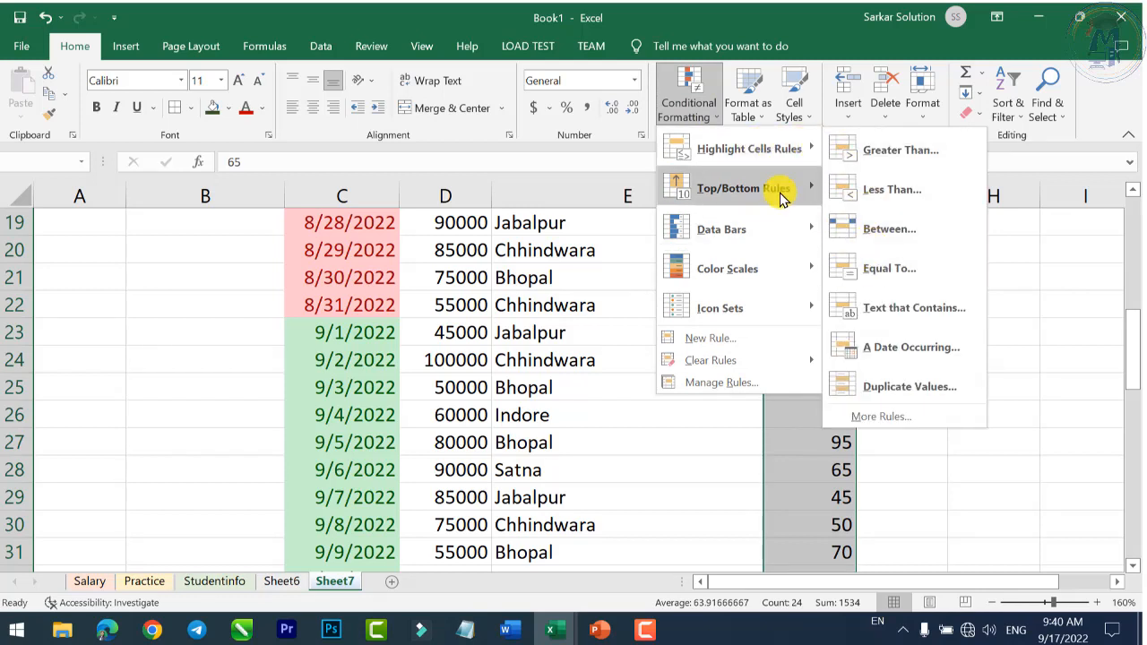
mouse_move(779, 190)
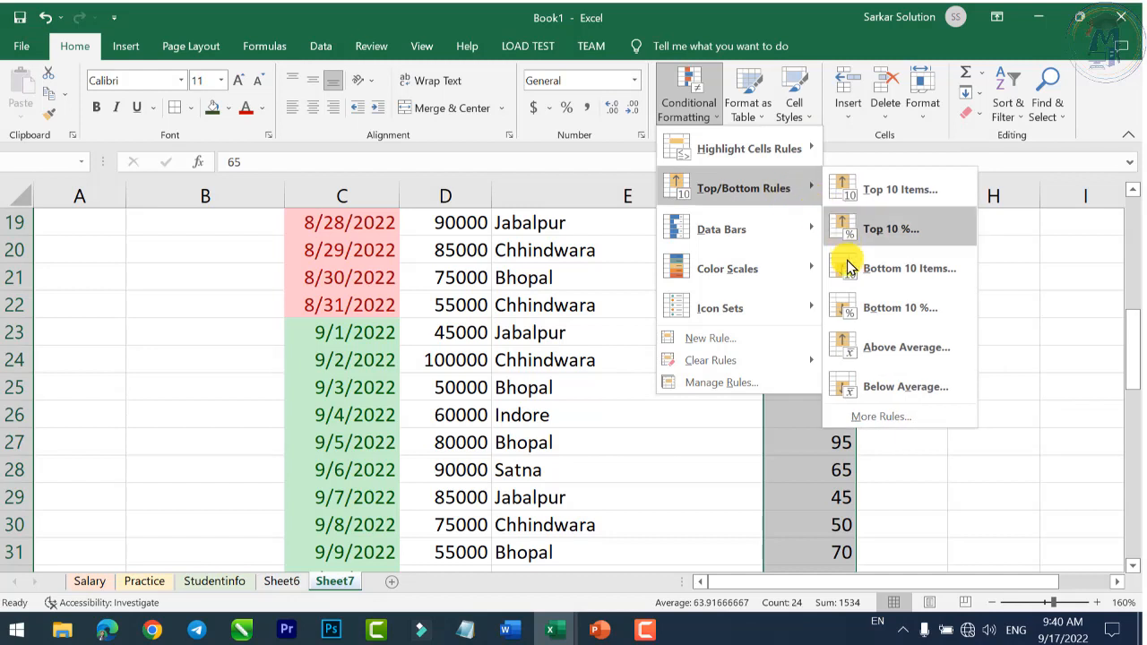
left_click(891, 349)
left_click(903, 231)
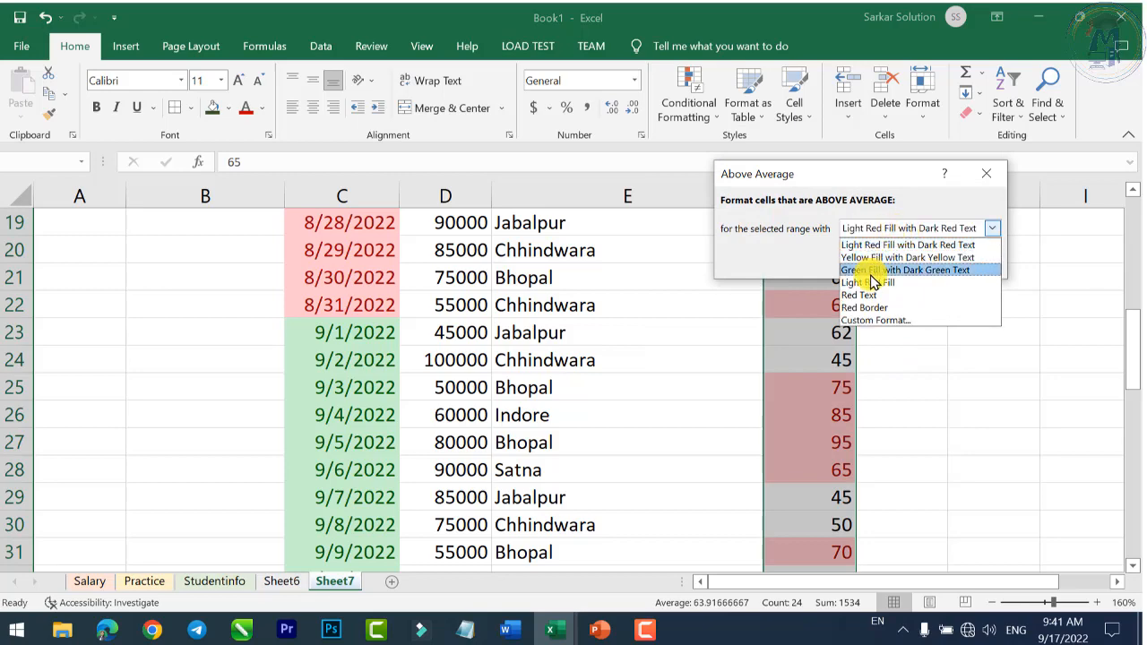
left_click(878, 271)
left_click(892, 262)
scroll(847, 349, "up", 4)
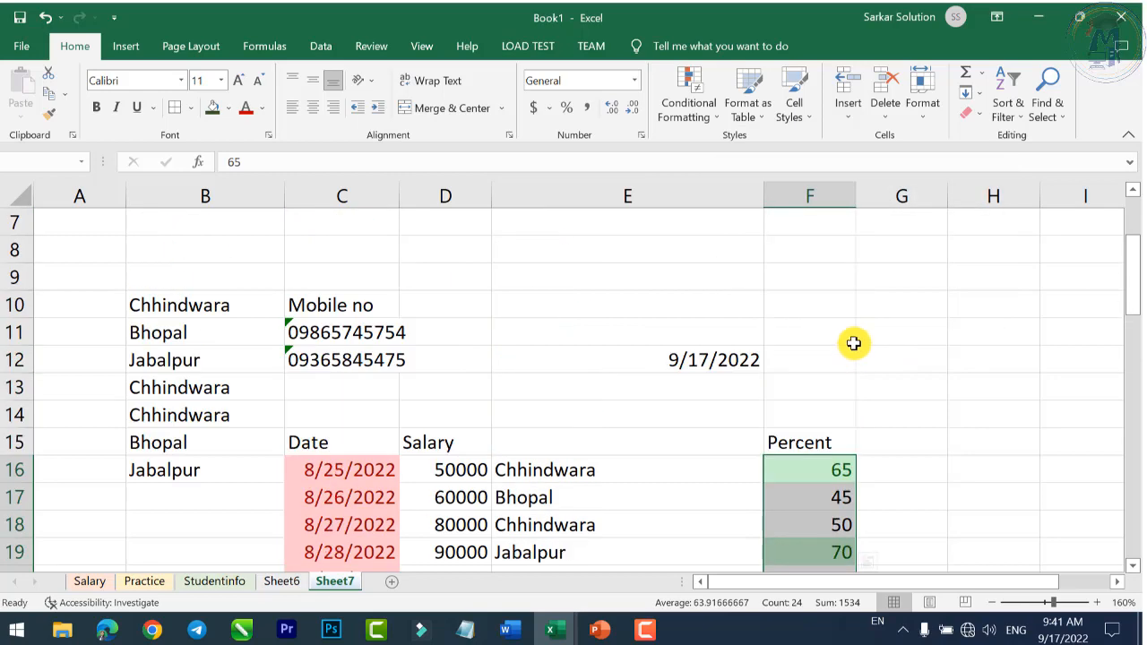
scroll(852, 343, "down", 7)
scroll(870, 349, "up", 6)
scroll(870, 346, "down", 4)
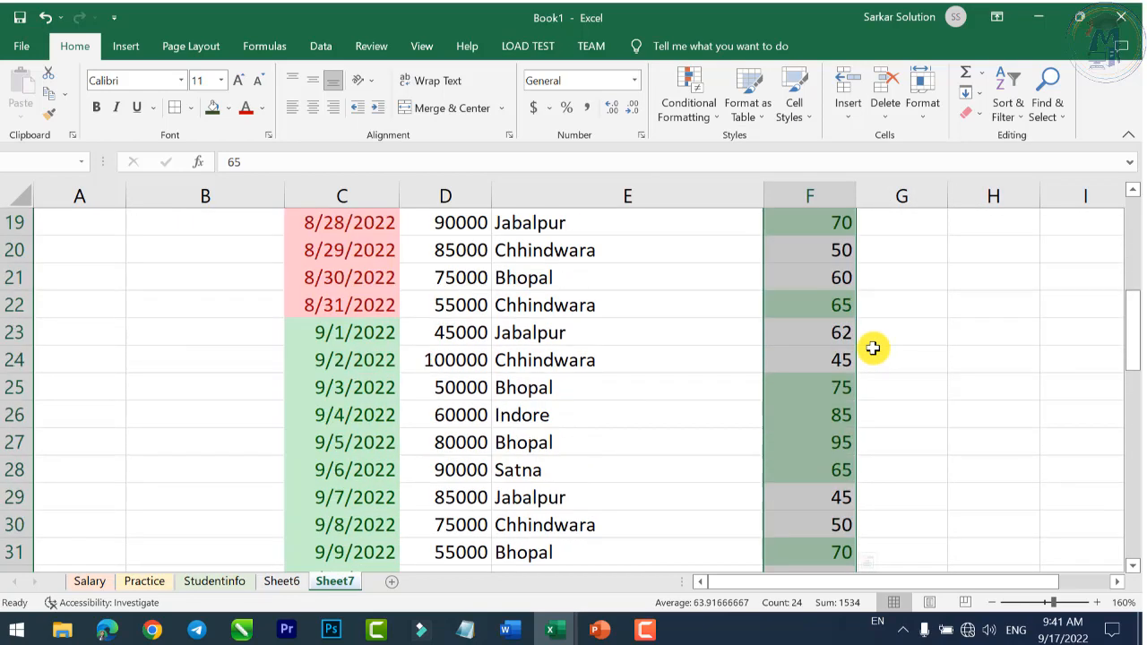
scroll(858, 320, "up", 2)
Step: Clear the Above Average rule from the selected percent cells
left_click(688, 103)
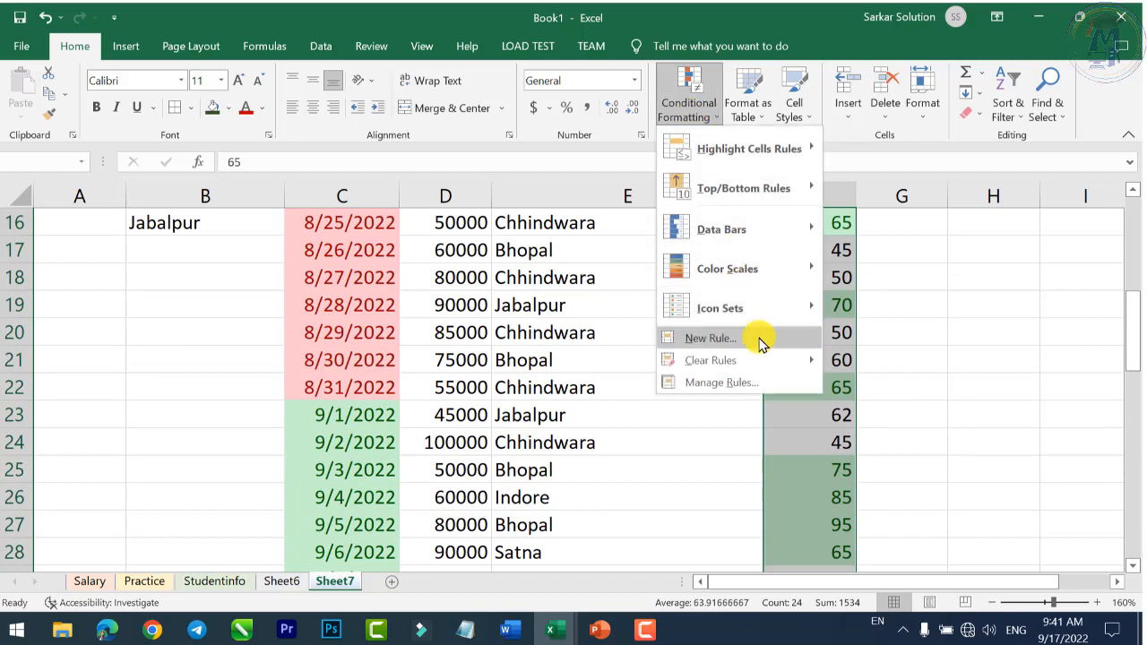
mouse_move(760, 359)
left_click(870, 362)
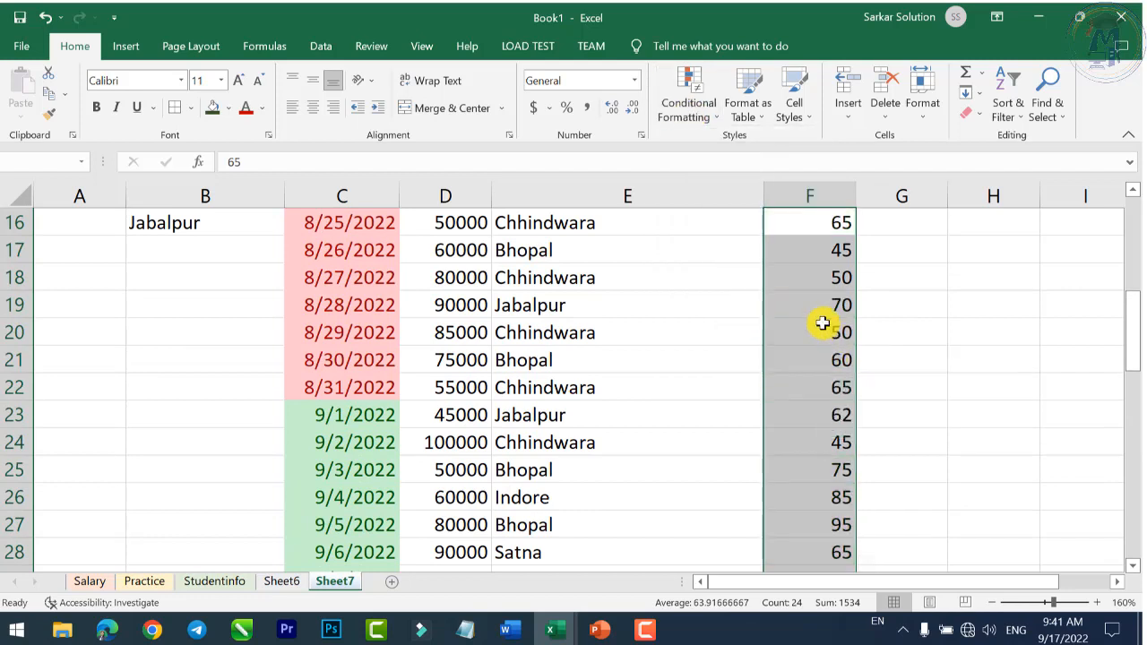
Step: Apply a Below Average rule to the percent values in F16:F39 with Yellow Fill with Dark Yellow Text and review the column
left_click(687, 103)
mouse_move(740, 189)
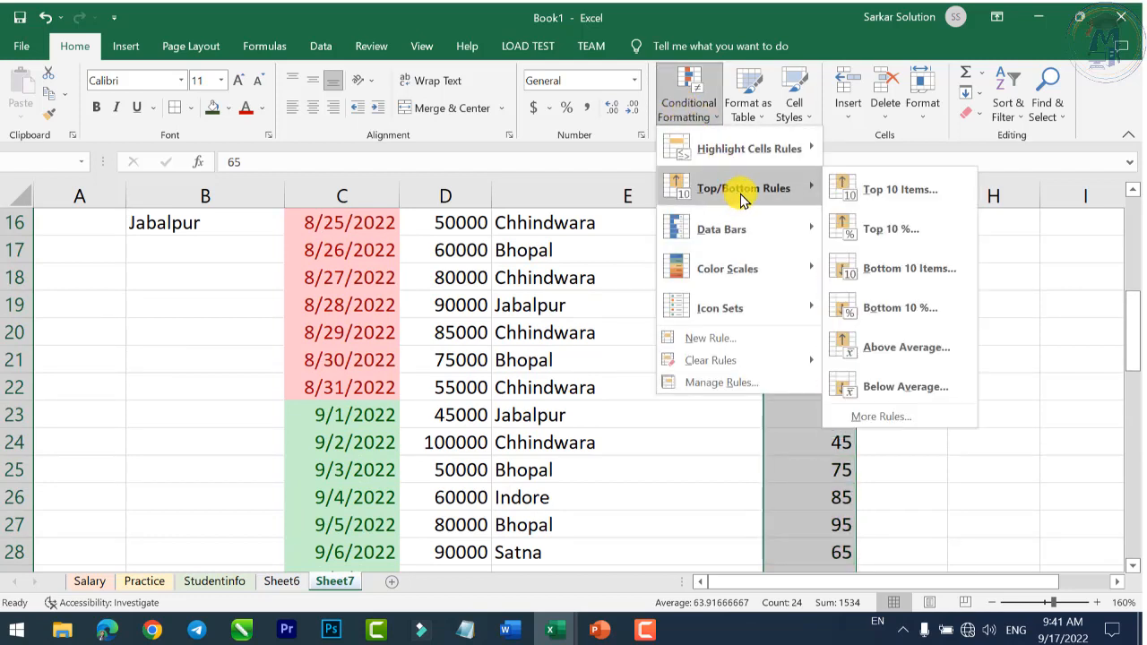
left_click(883, 392)
left_click(874, 230)
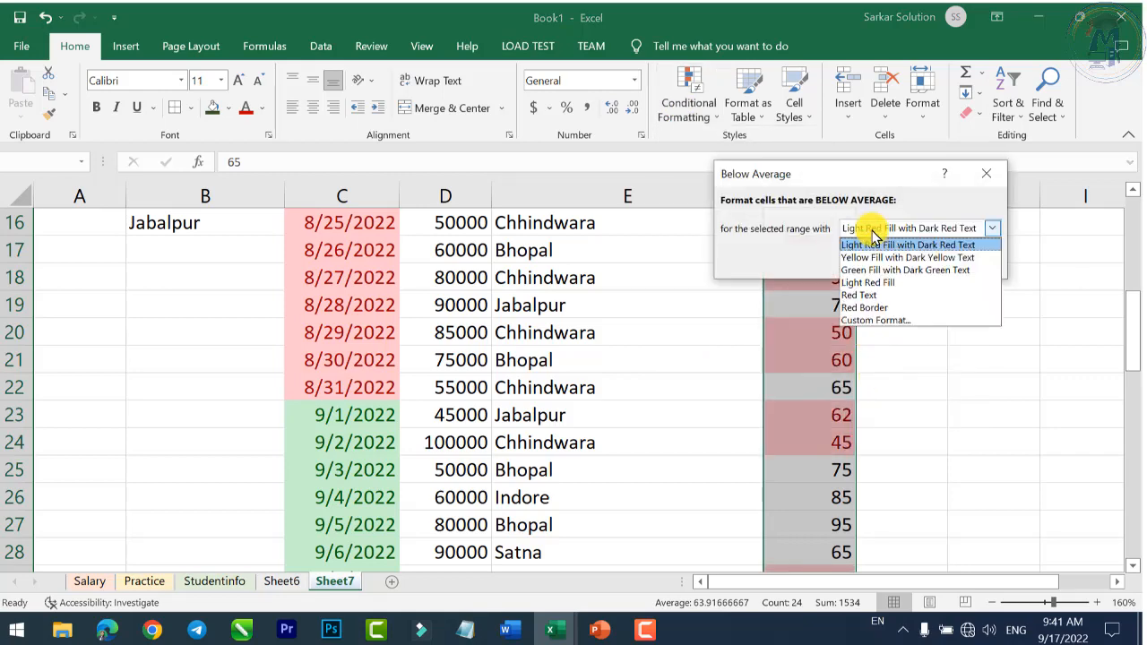
left_click(874, 258)
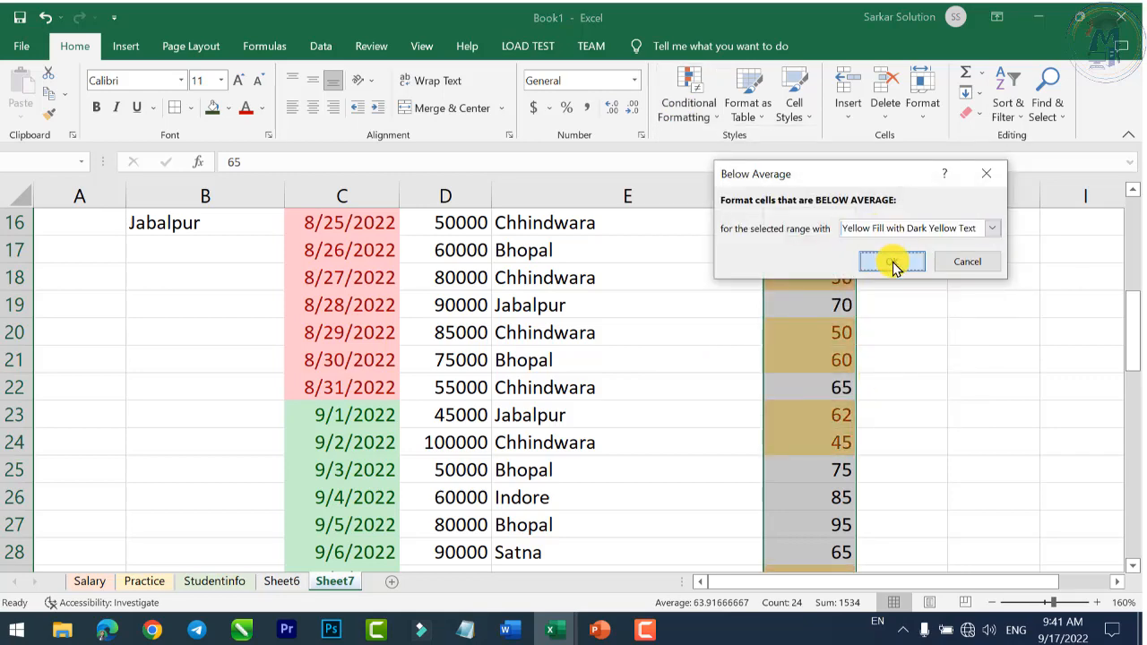
left_click(883, 259)
scroll(845, 379, "down", 6)
scroll(873, 365, "up", 7)
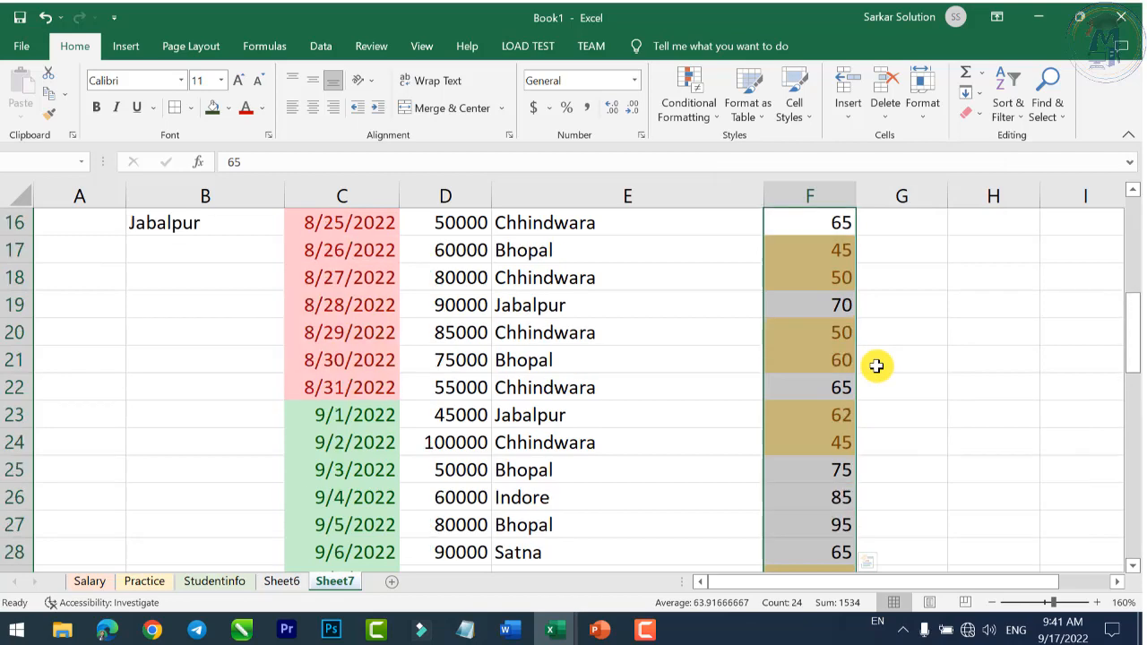
scroll(852, 360, "down", 6)
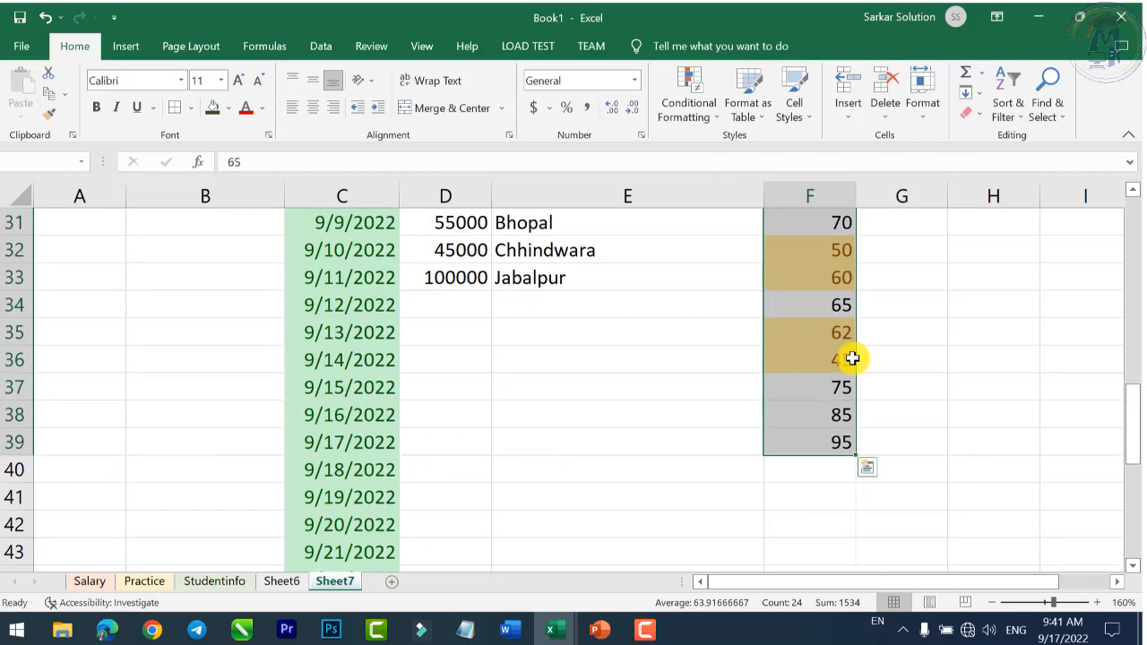
scroll(852, 358, "up", 5)
Step: Clear the Below Average rule from the selected percent cells
left_click(690, 110)
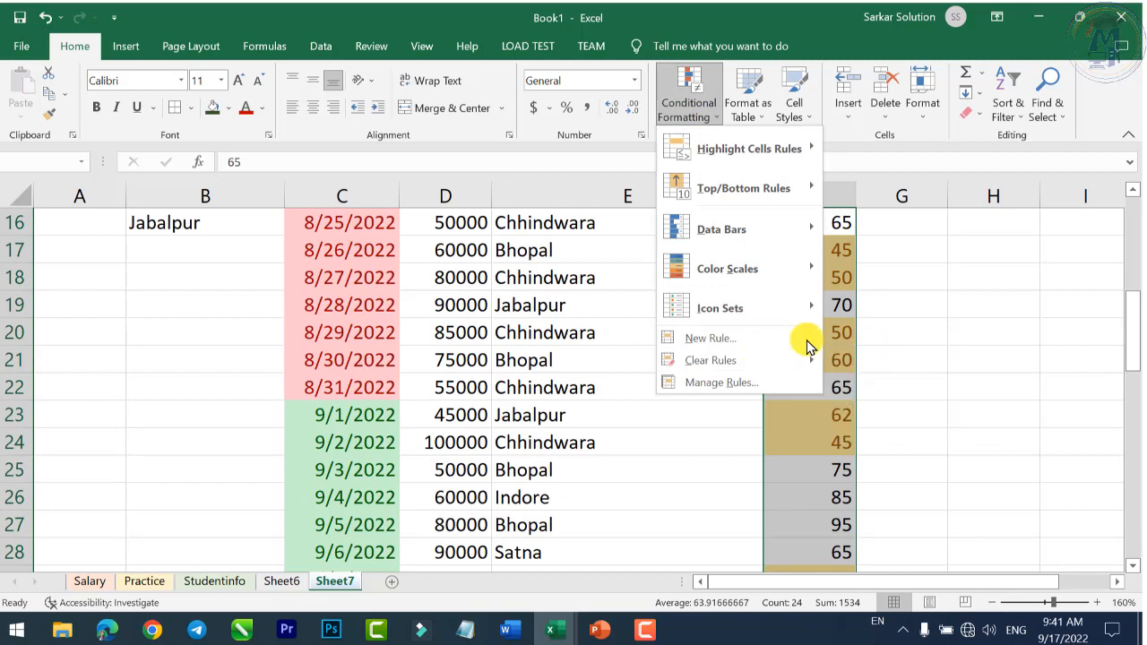
mouse_move(767, 361)
left_click(864, 362)
Step: Apply light blue gradient data bars to the percent values in F16:F39 and review the column
left_click(690, 109)
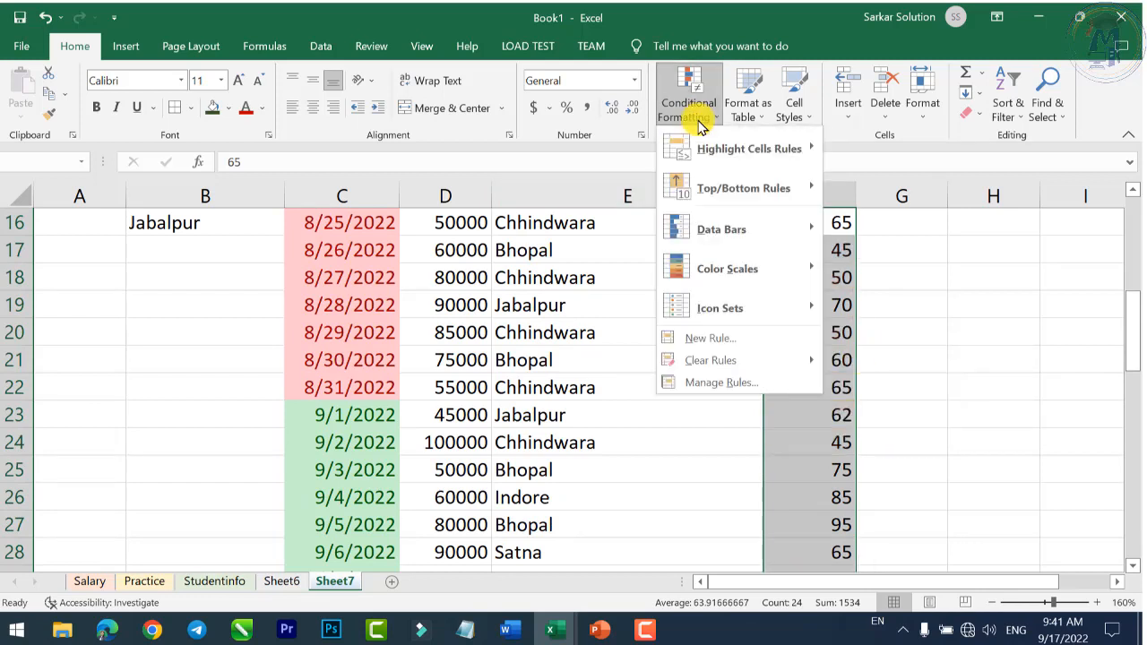
mouse_move(742, 231)
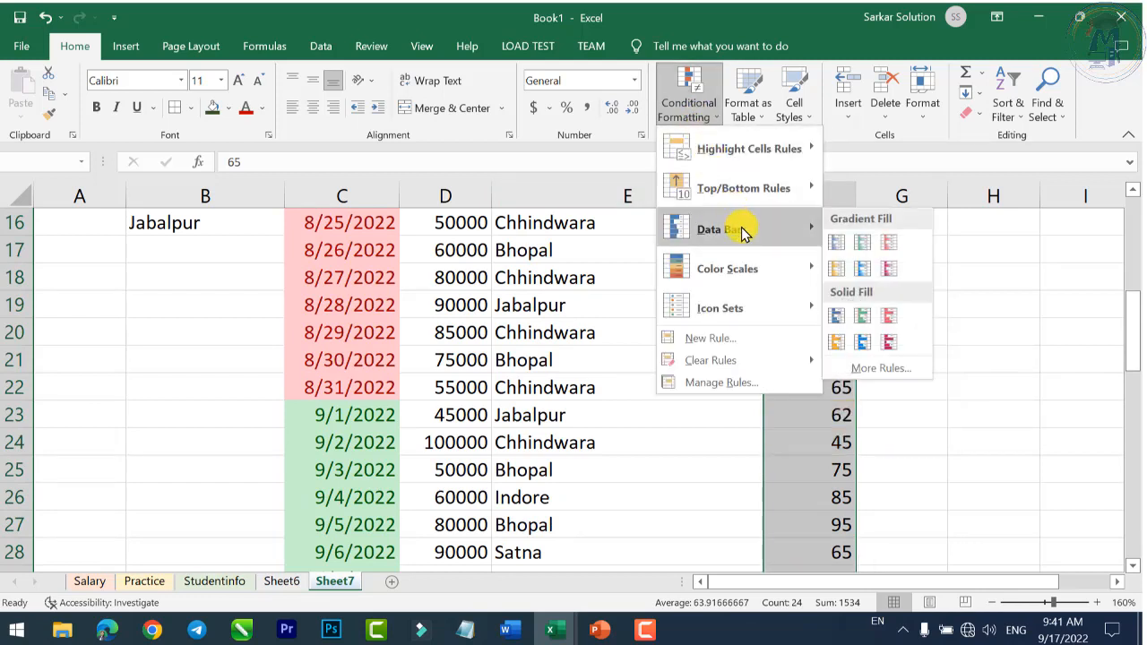
left_click(861, 267)
scroll(875, 382, "down", 2)
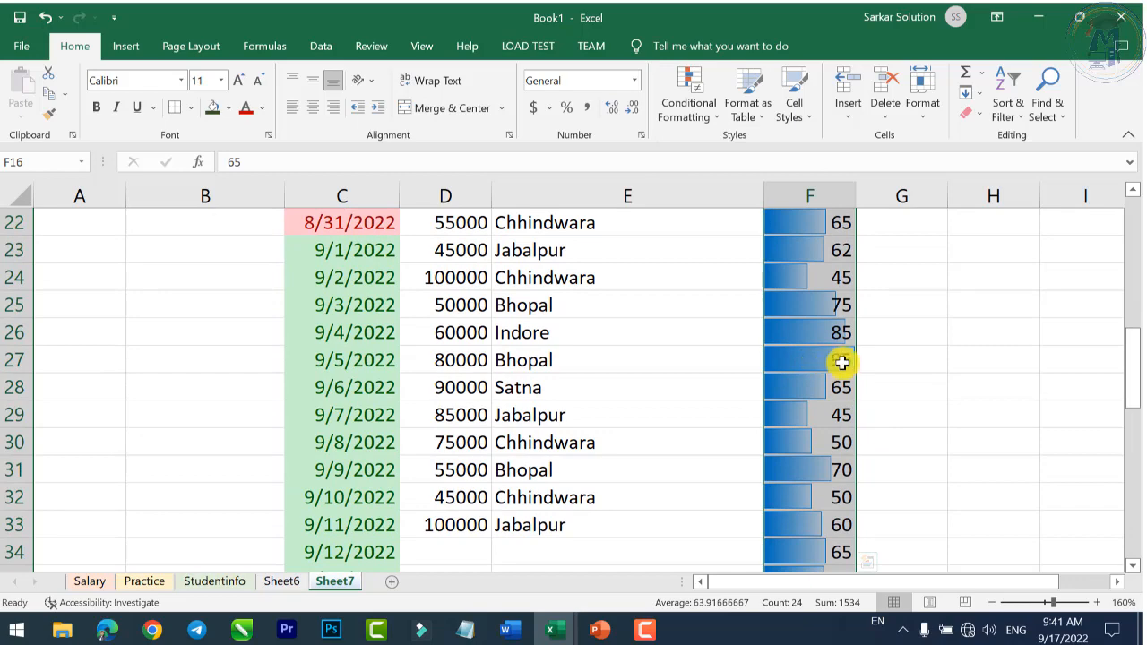
scroll(851, 361, "down", 3)
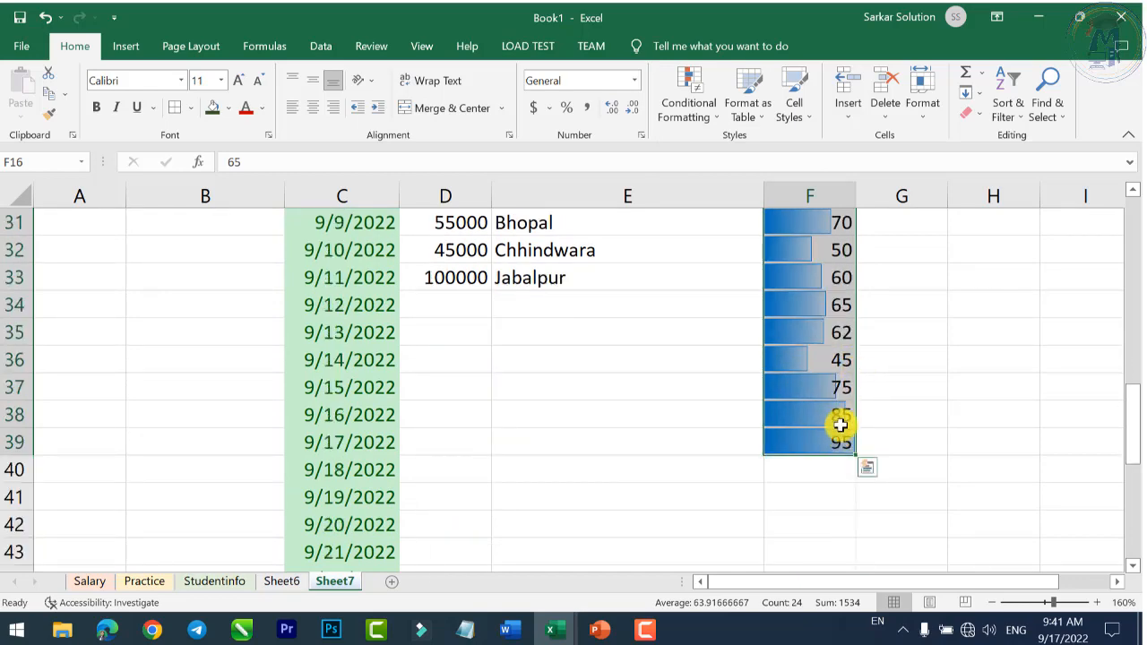
scroll(841, 425, "up", 6)
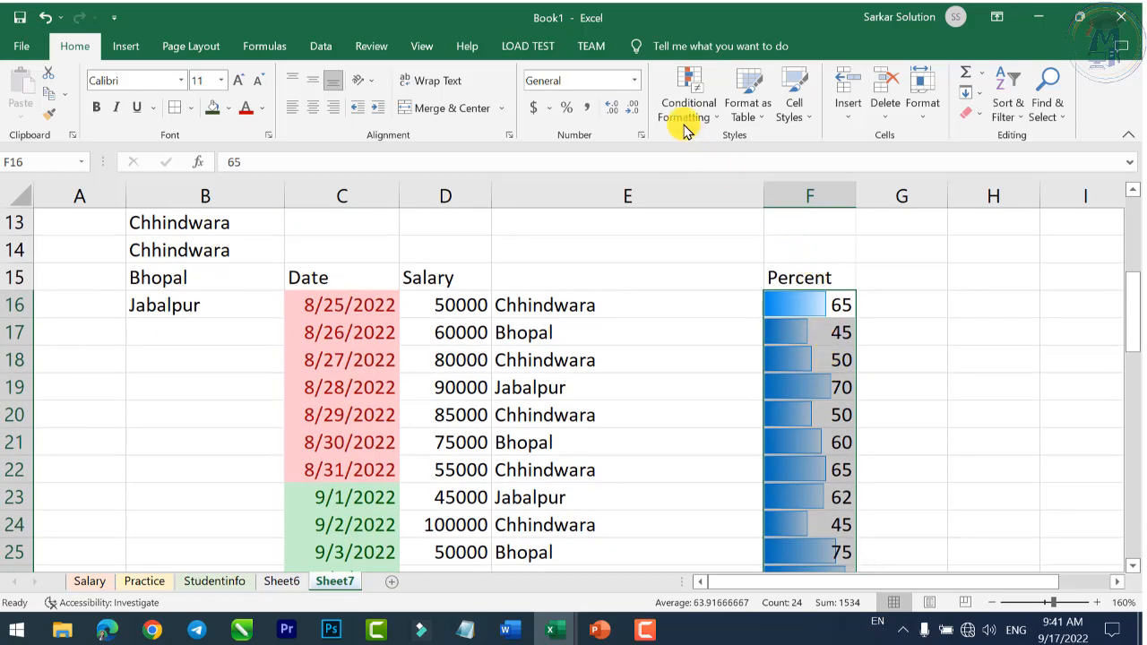
Step: Add a bar-style Ratings icon set to the percent values in F16:F39 and review the column
left_click(686, 130)
mouse_move(770, 312)
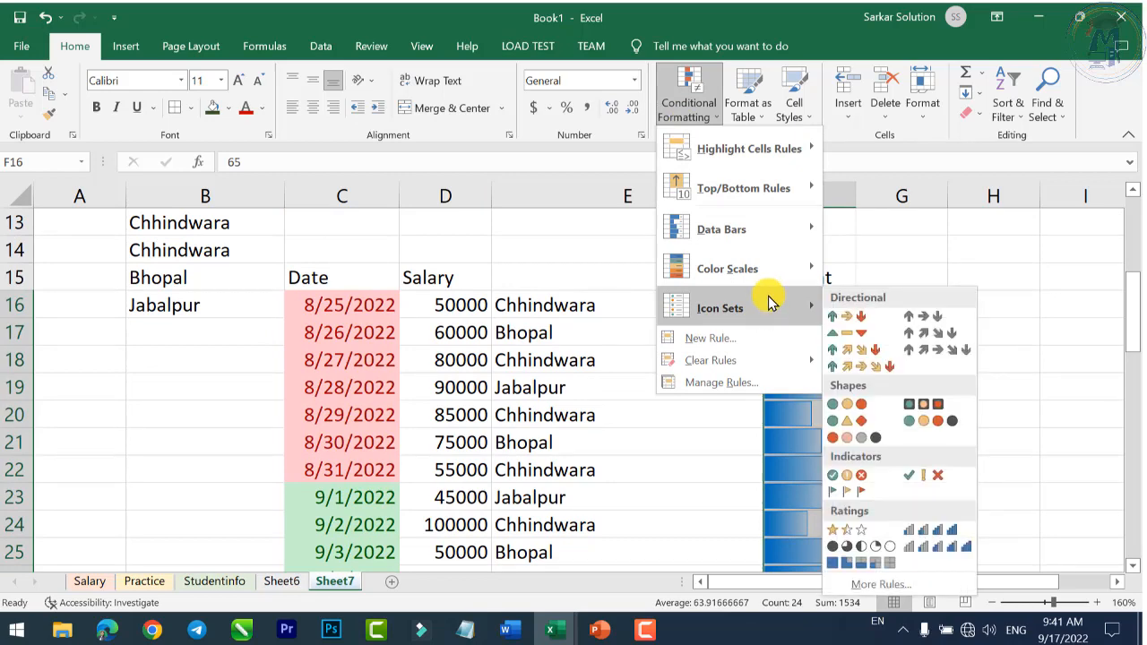
mouse_move(780, 236)
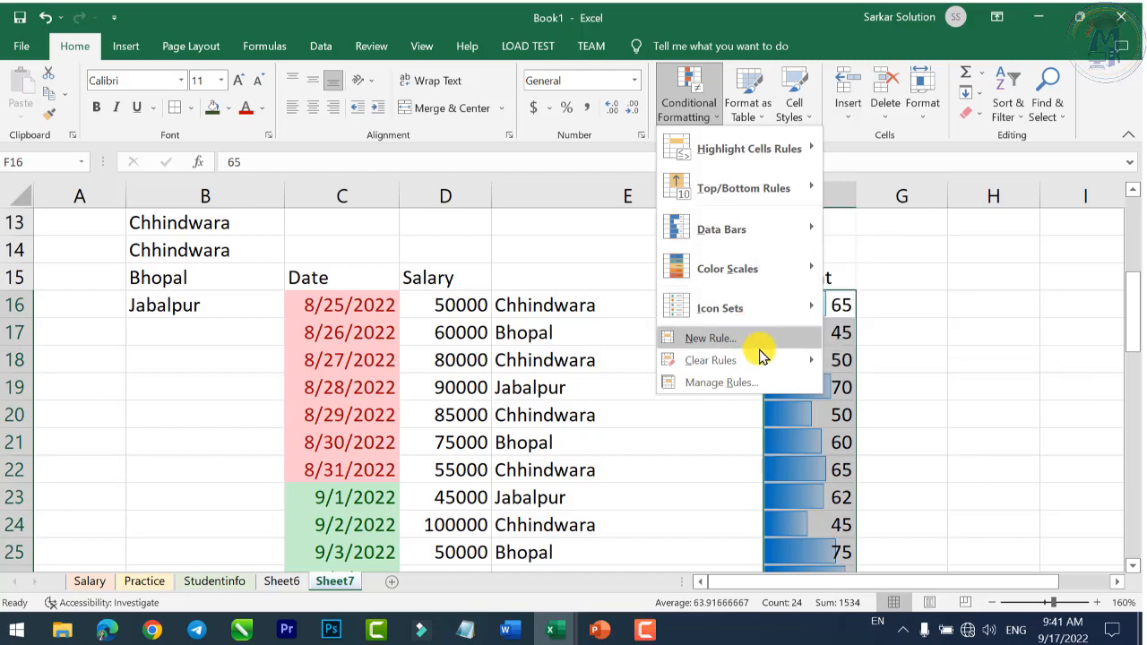
mouse_move(776, 360)
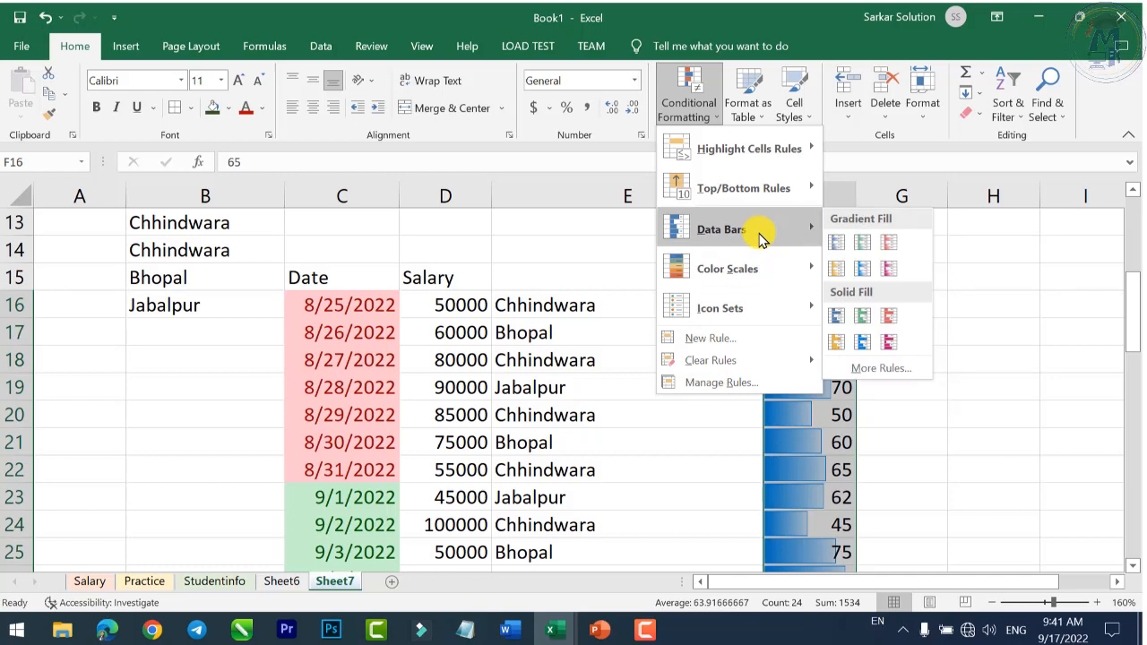
mouse_move(772, 273)
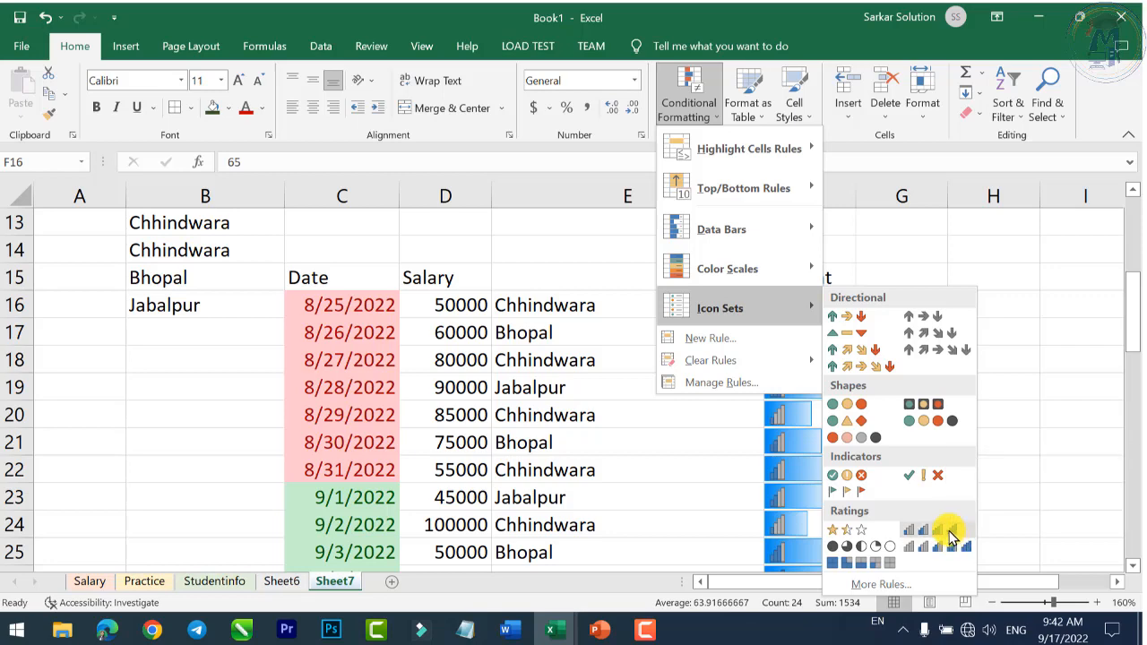
left_click(951, 543)
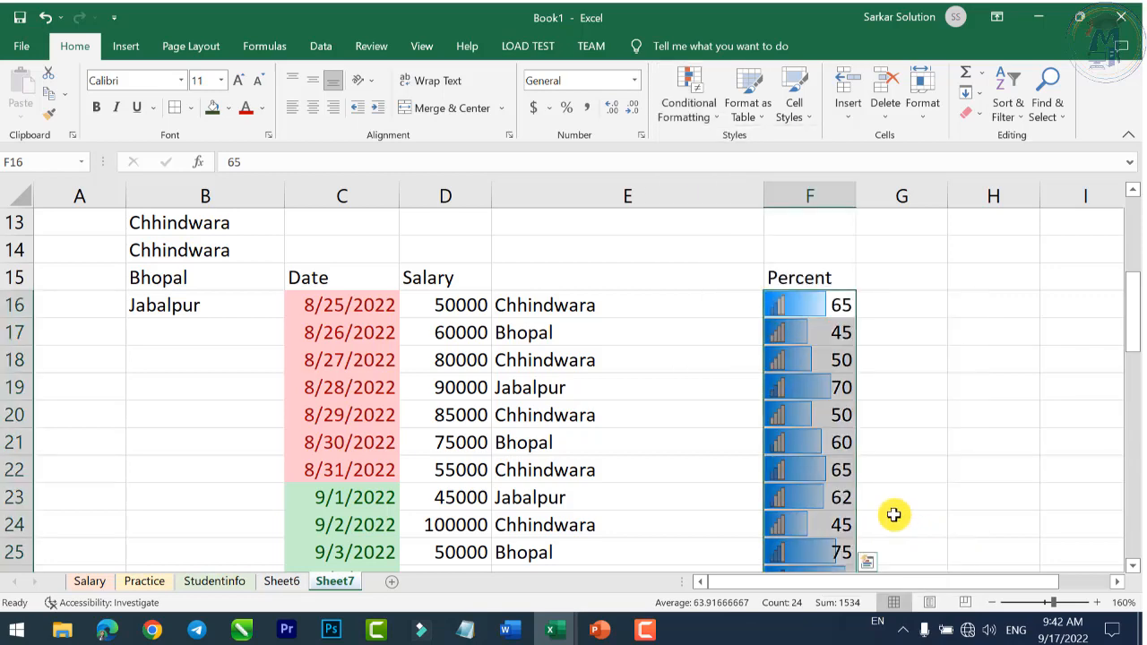
scroll(893, 515, "down", 4)
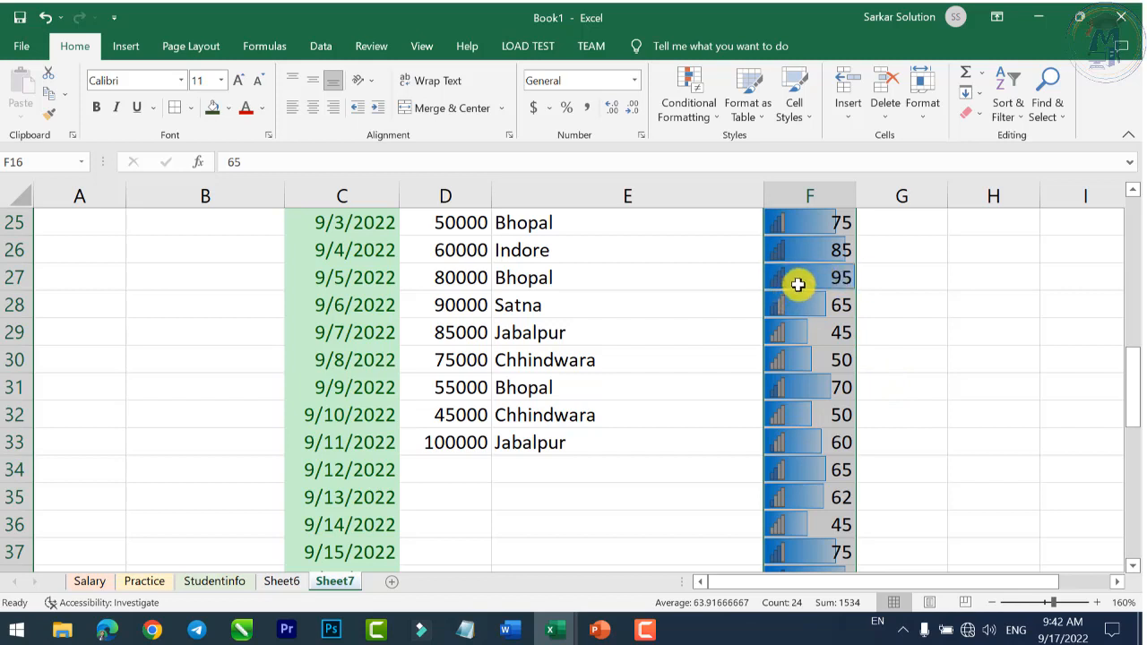
Step: Switch the percent cells to the three-colour unrimmed traffic lights icon set and review the column
left_click(697, 112)
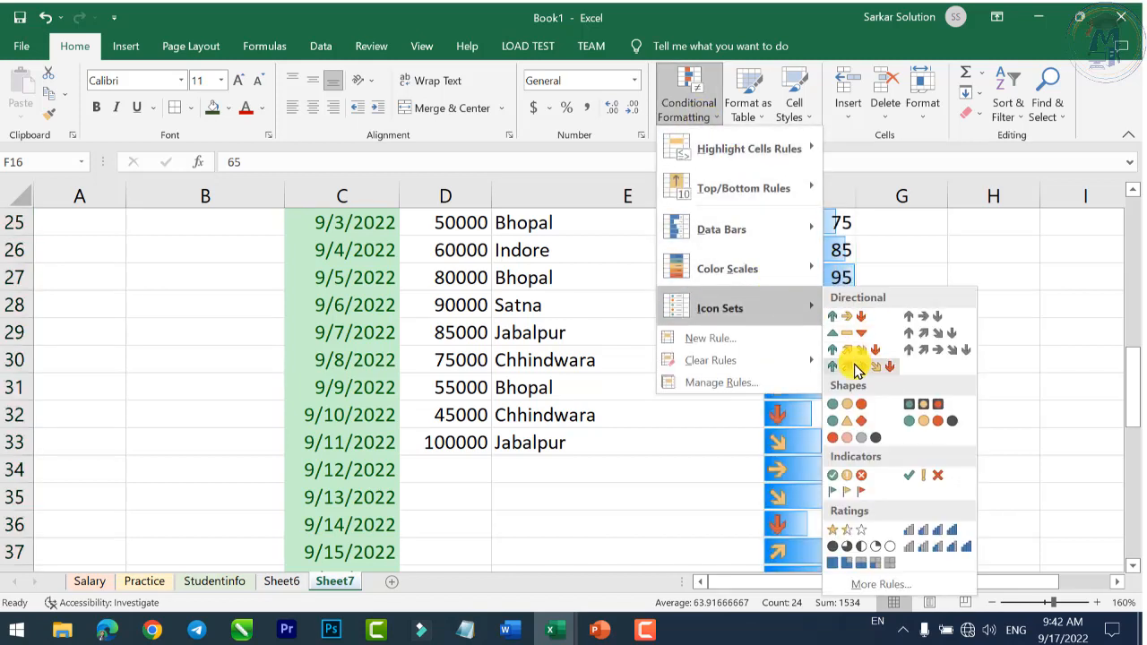
left_click(847, 412)
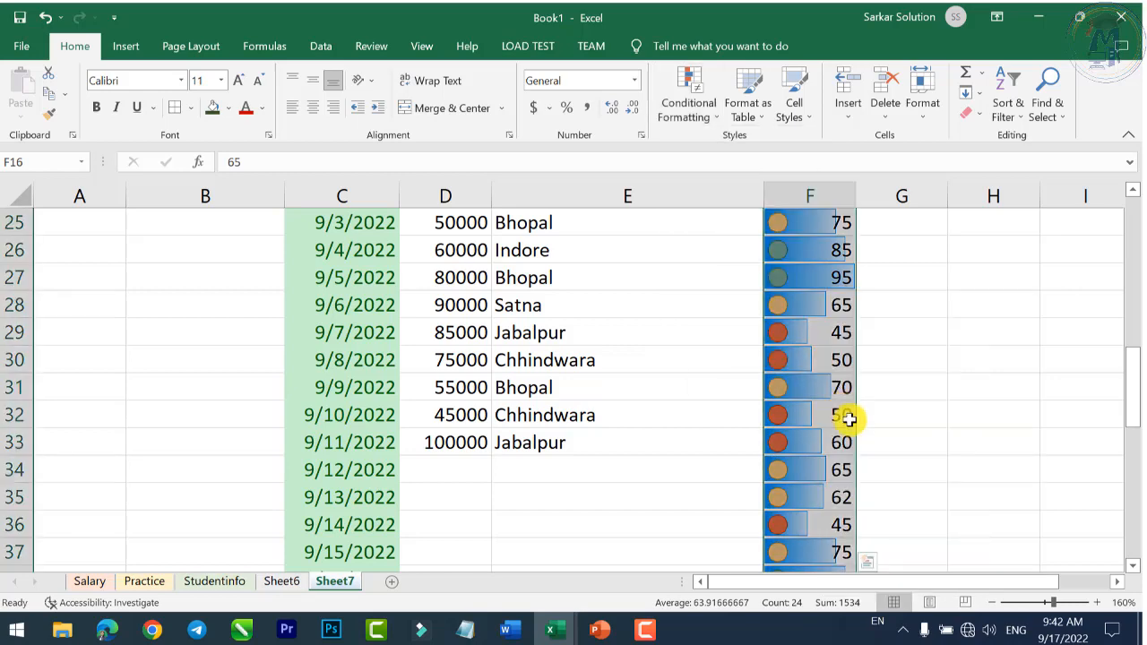
scroll(852, 443, "down", 2)
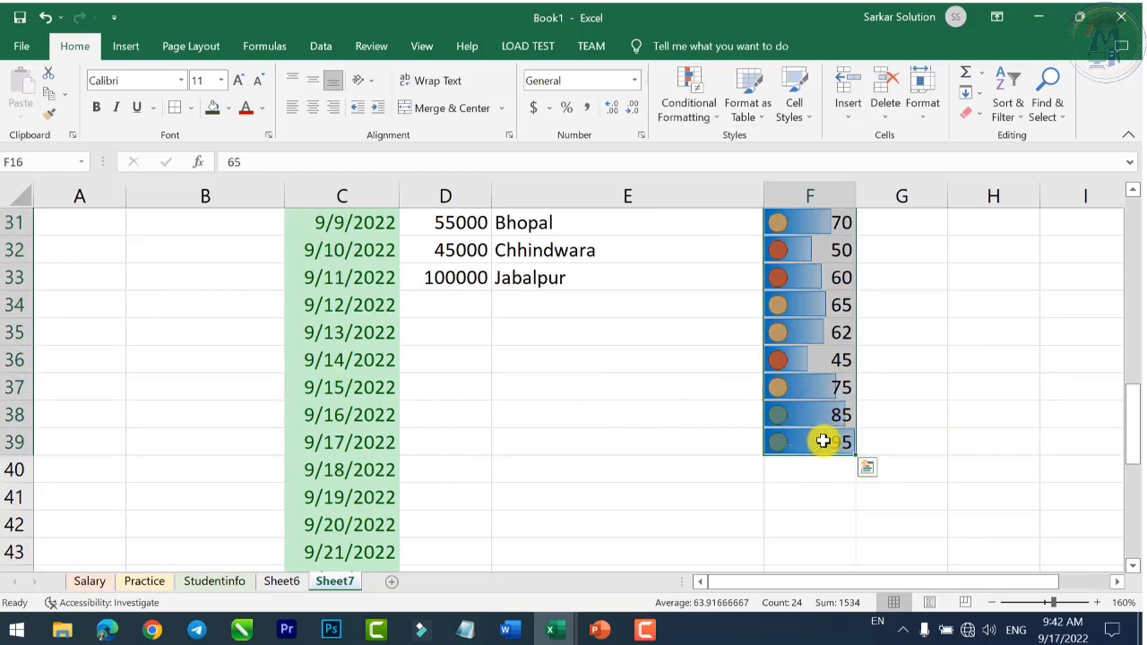
scroll(822, 440, "up", 3)
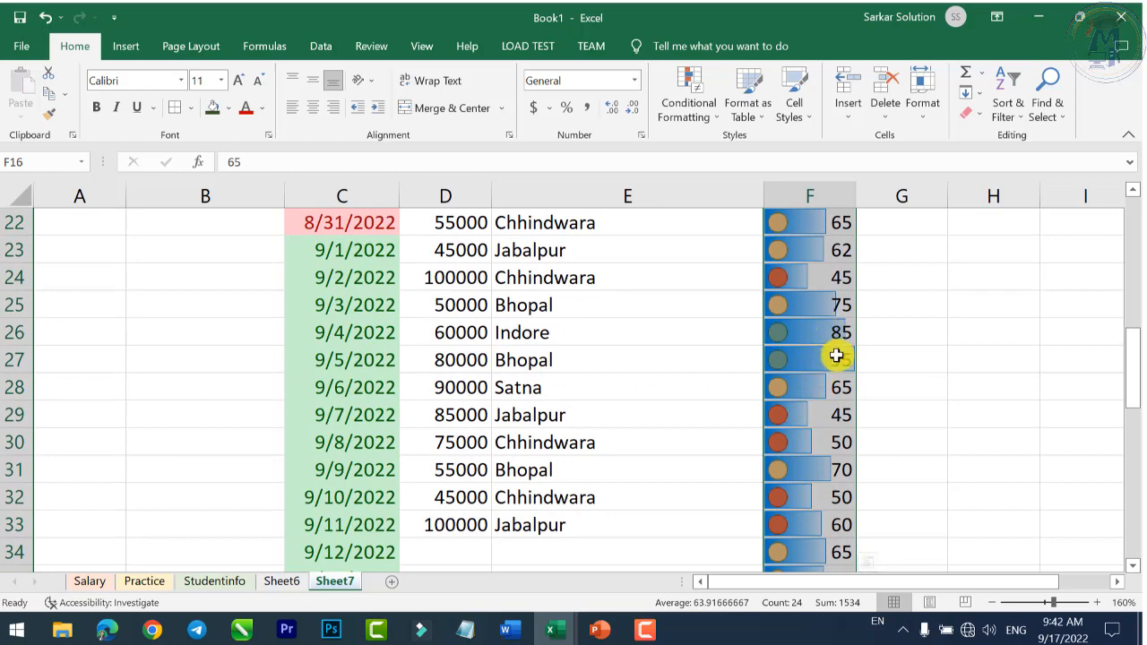
scroll(834, 385, "down", 1)
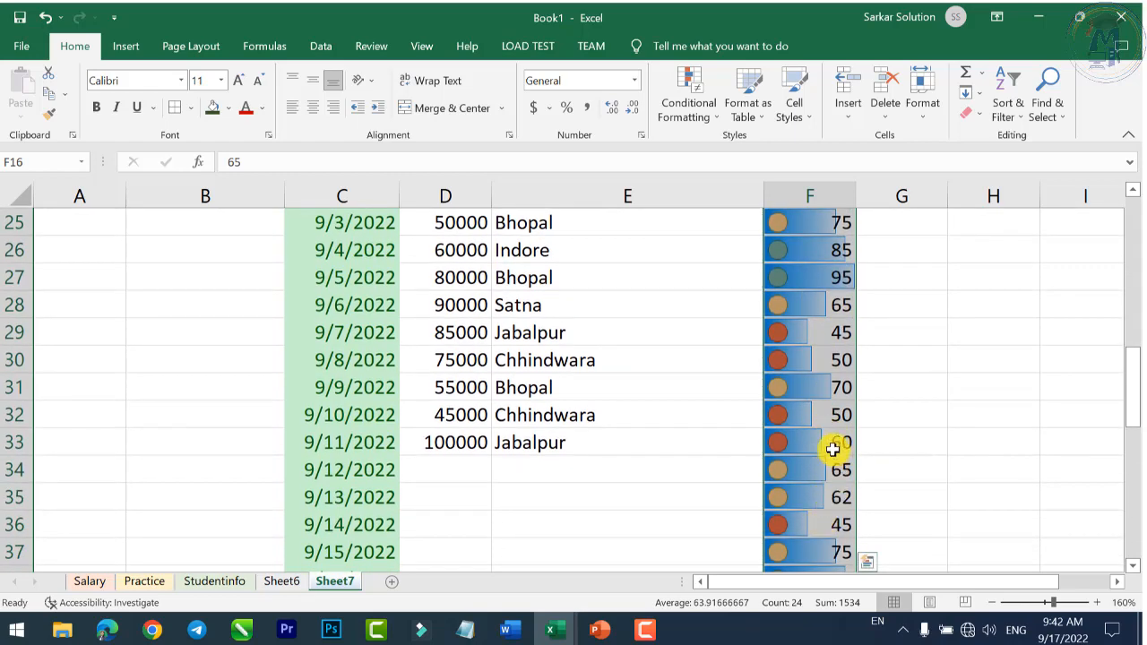
scroll(833, 439, "up", 4)
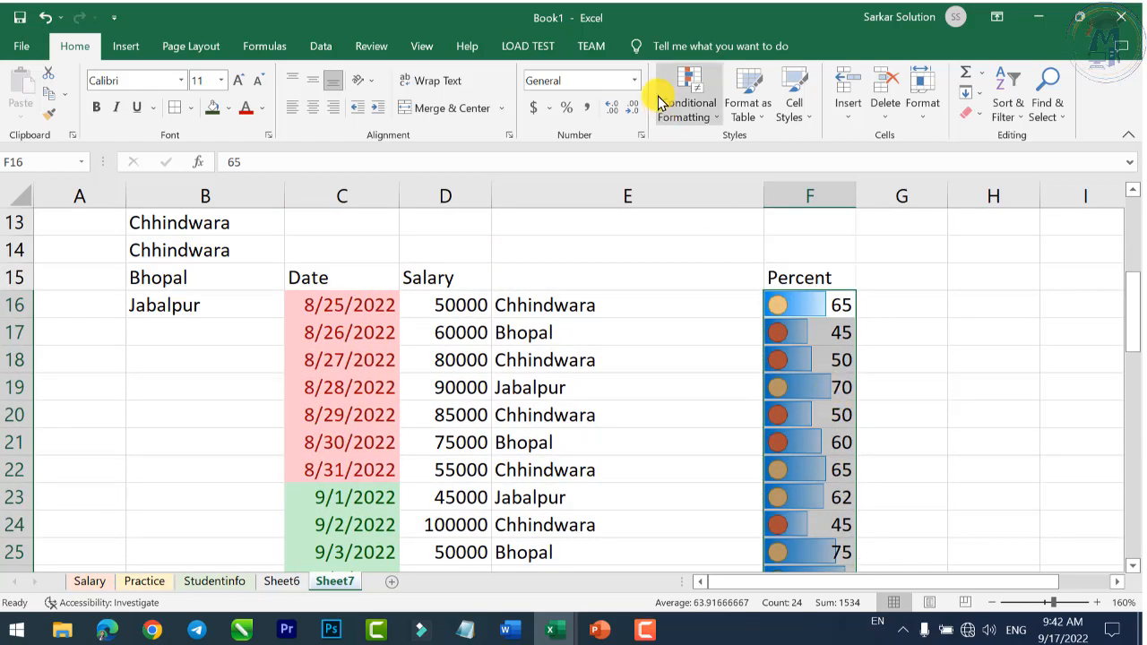
Step: Clear the data bars and icon sets from the selected percent cells
left_click(686, 89)
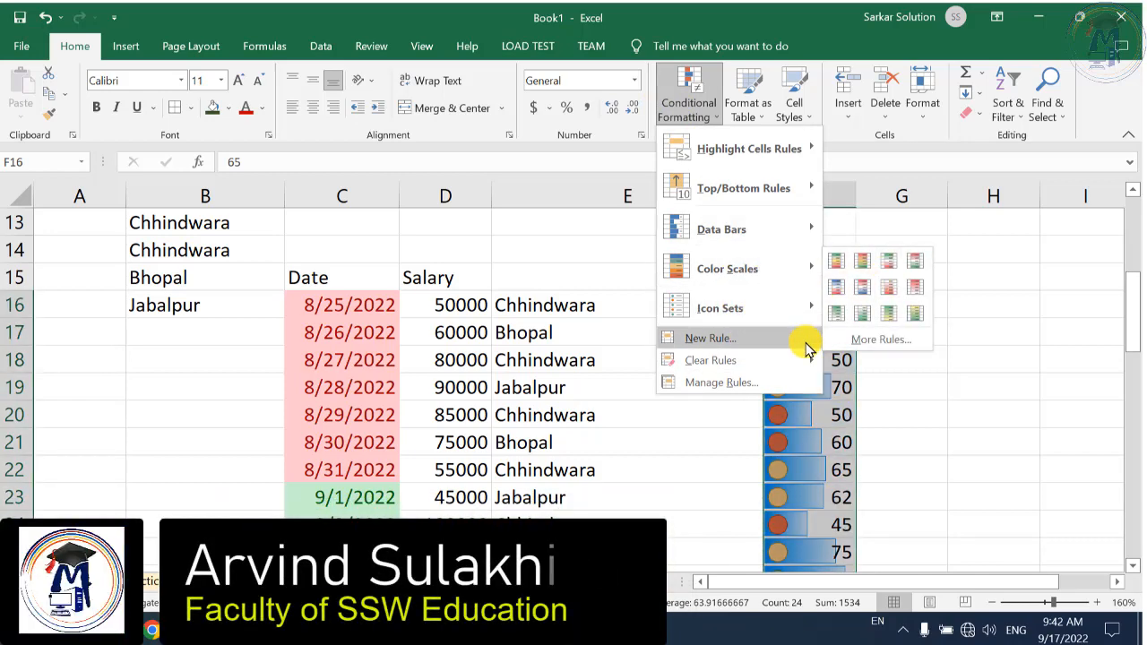
left_click(878, 362)
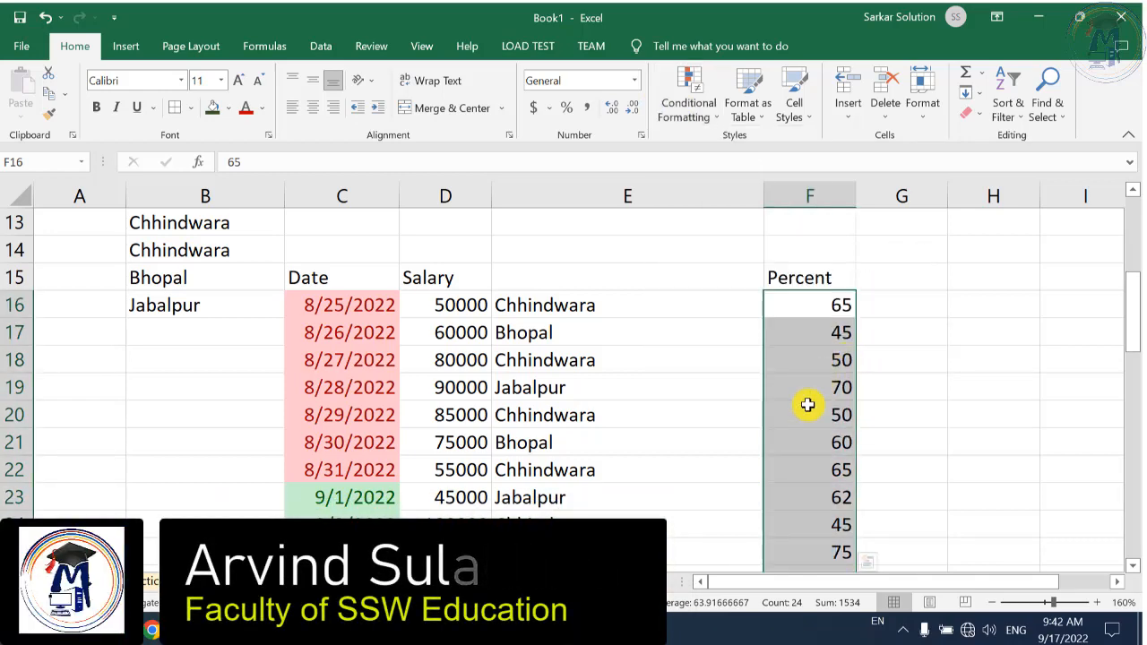
Step: Examine the rule types offered for a new formatting rule on the percent cells, then cancel without creating one
left_click(692, 117)
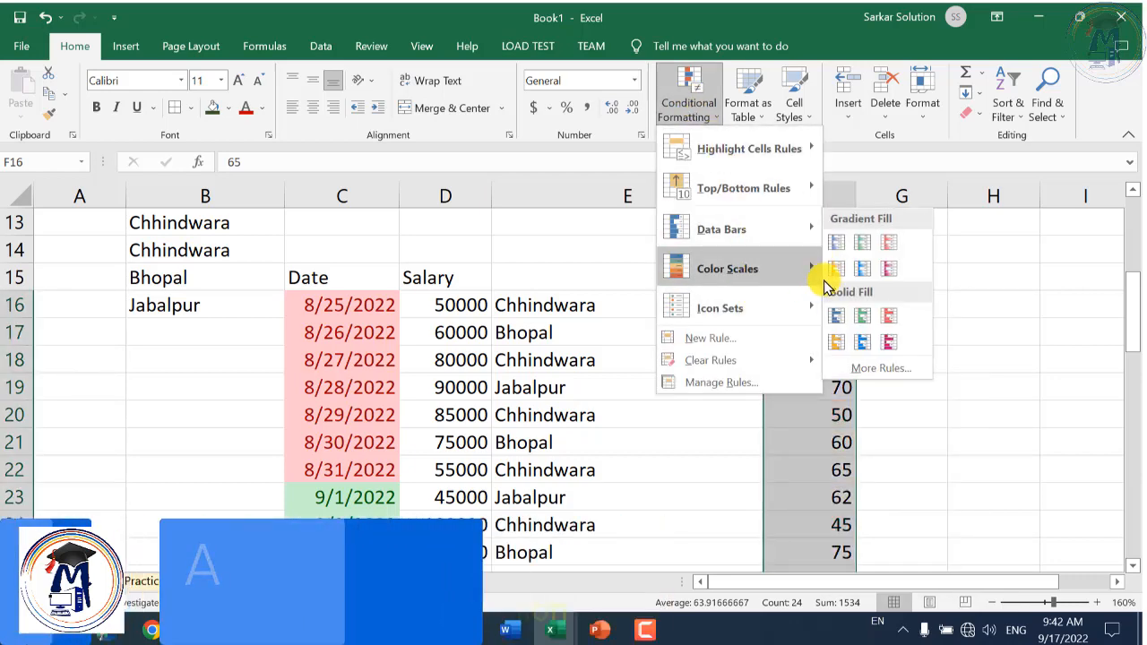
left_click(725, 341)
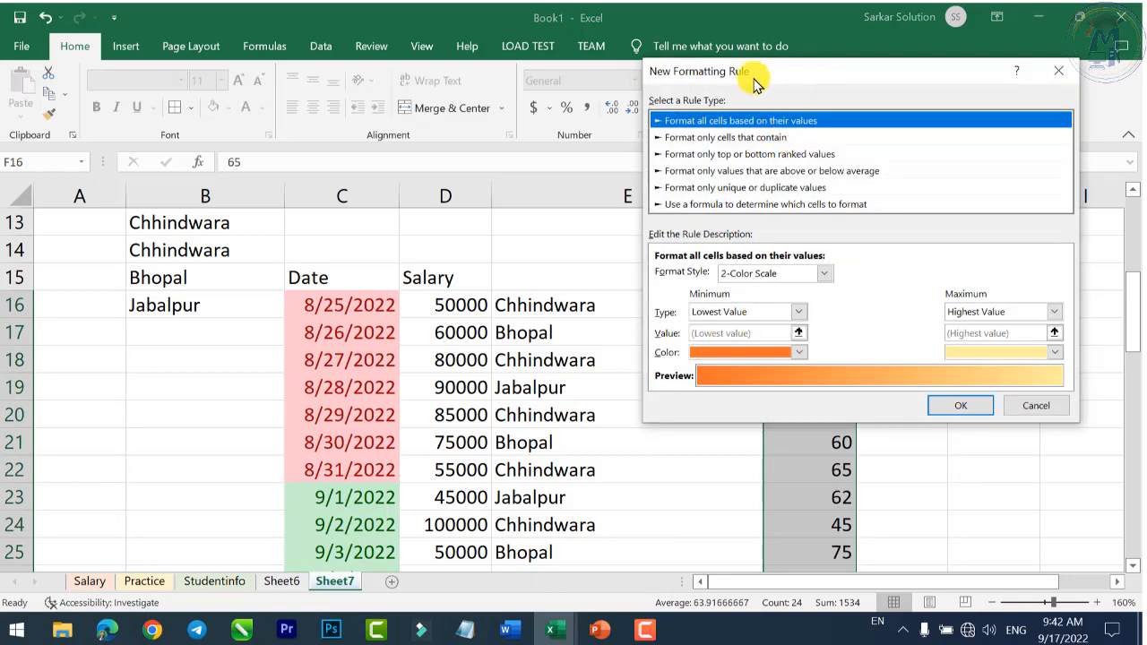
left_click_drag(753, 81, 467, 99)
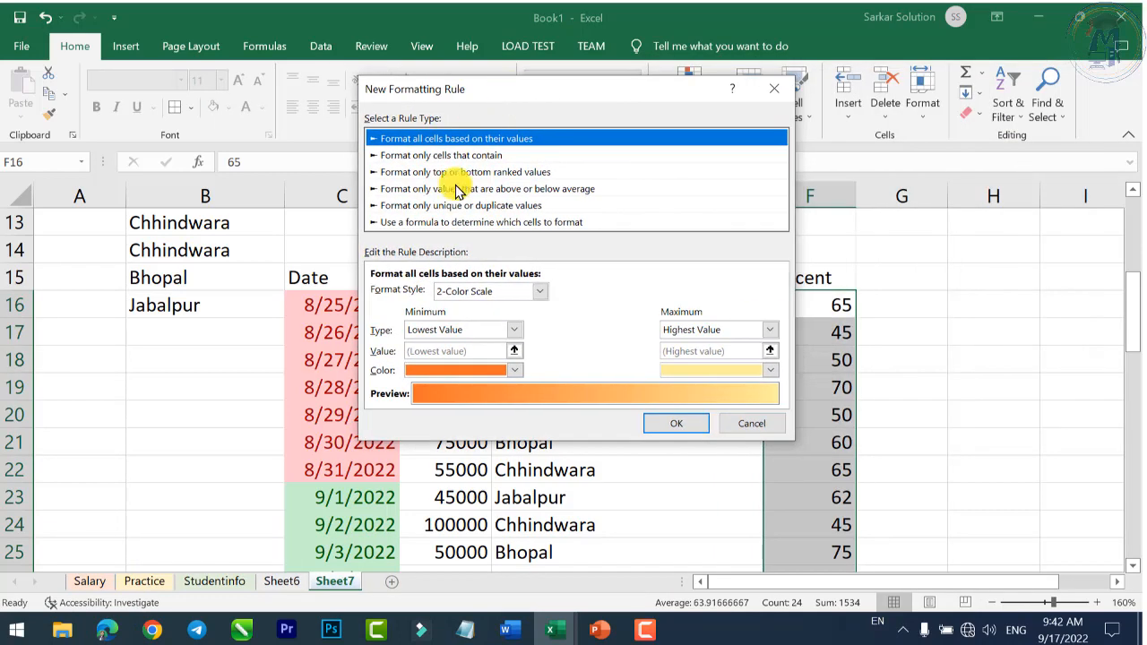
left_click(753, 424)
Step: Examine the Conditional Formatting Rules Manager and the scopes it can show rules for, then close it
left_click(694, 110)
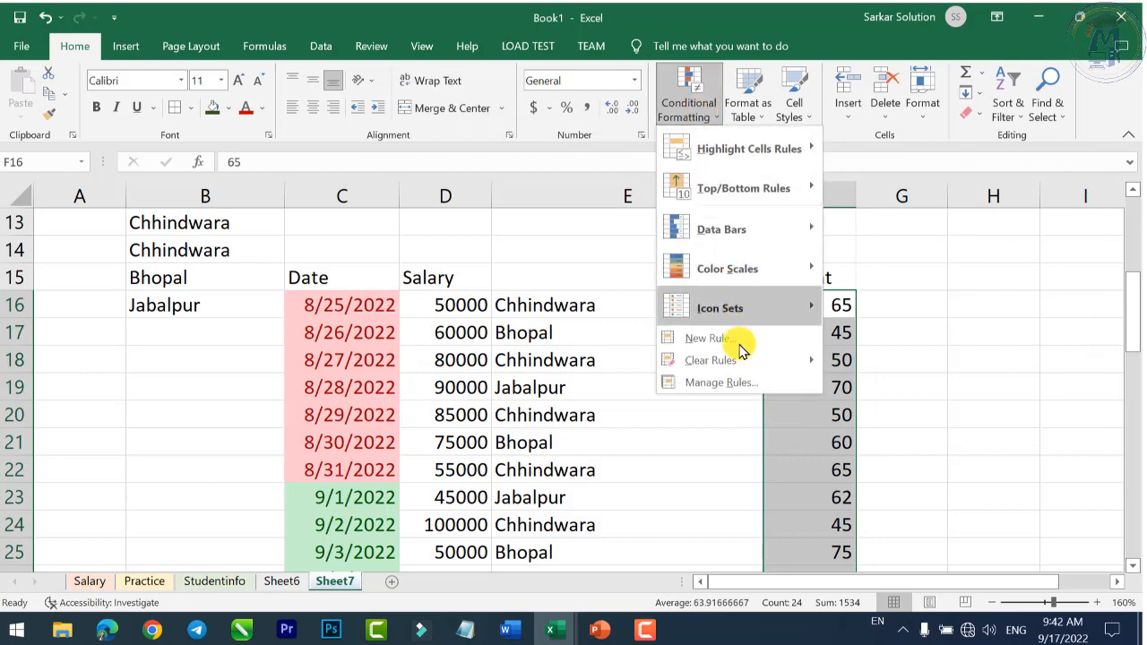
left_click(737, 381)
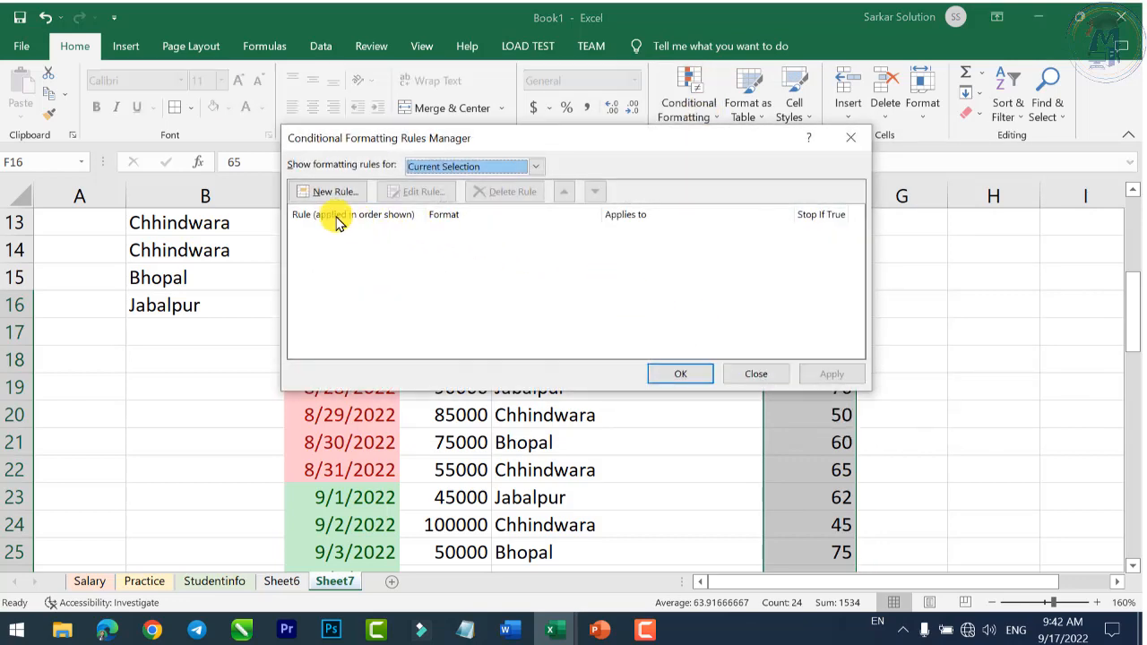
left_click(470, 170)
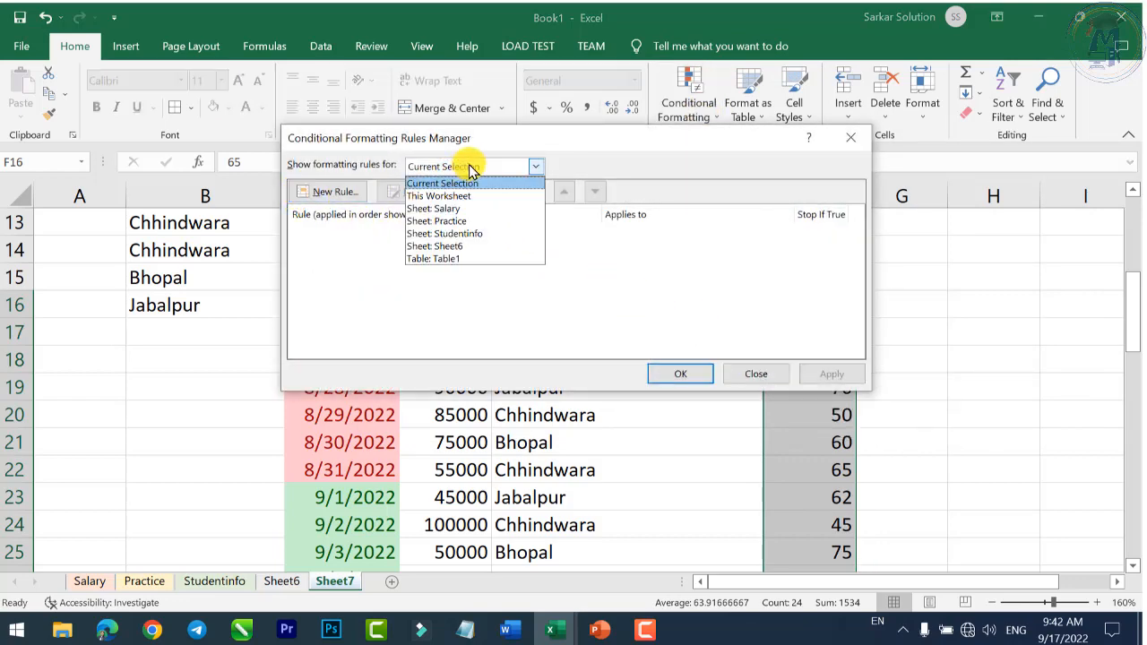
left_click(470, 170)
left_click(760, 374)
left_click(699, 116)
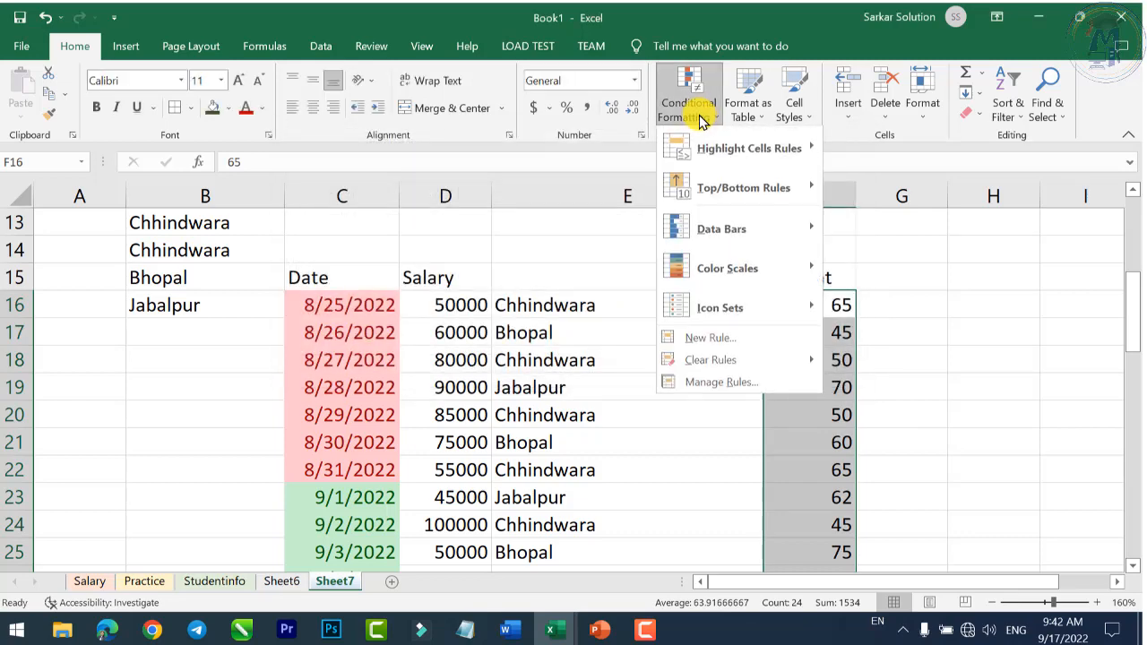
left_click(699, 118)
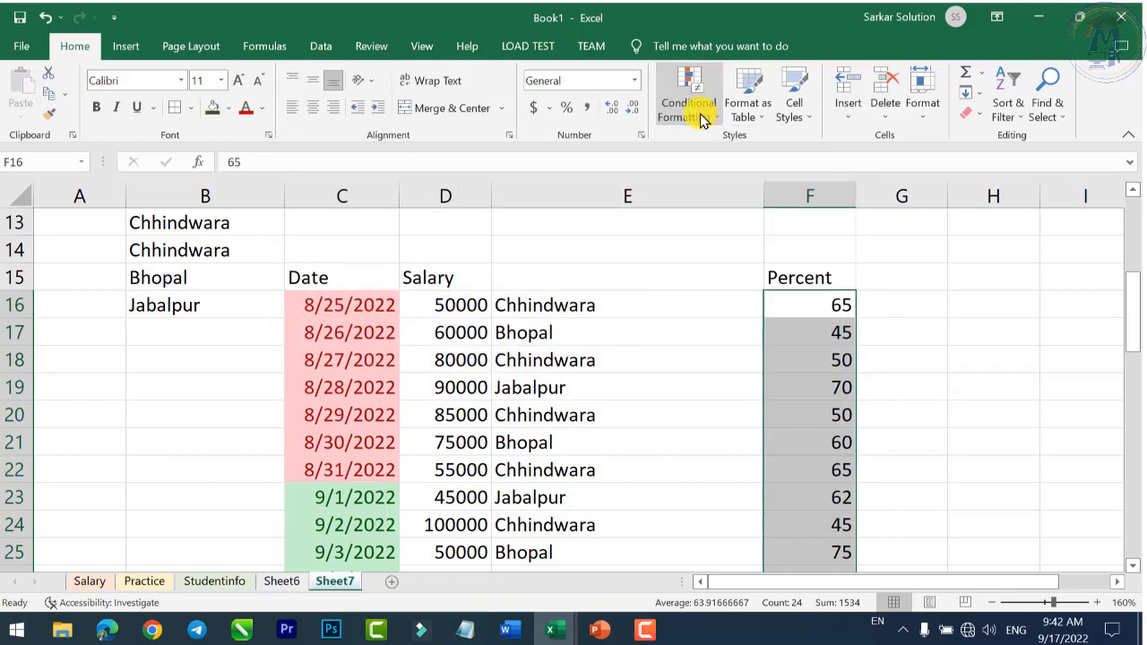